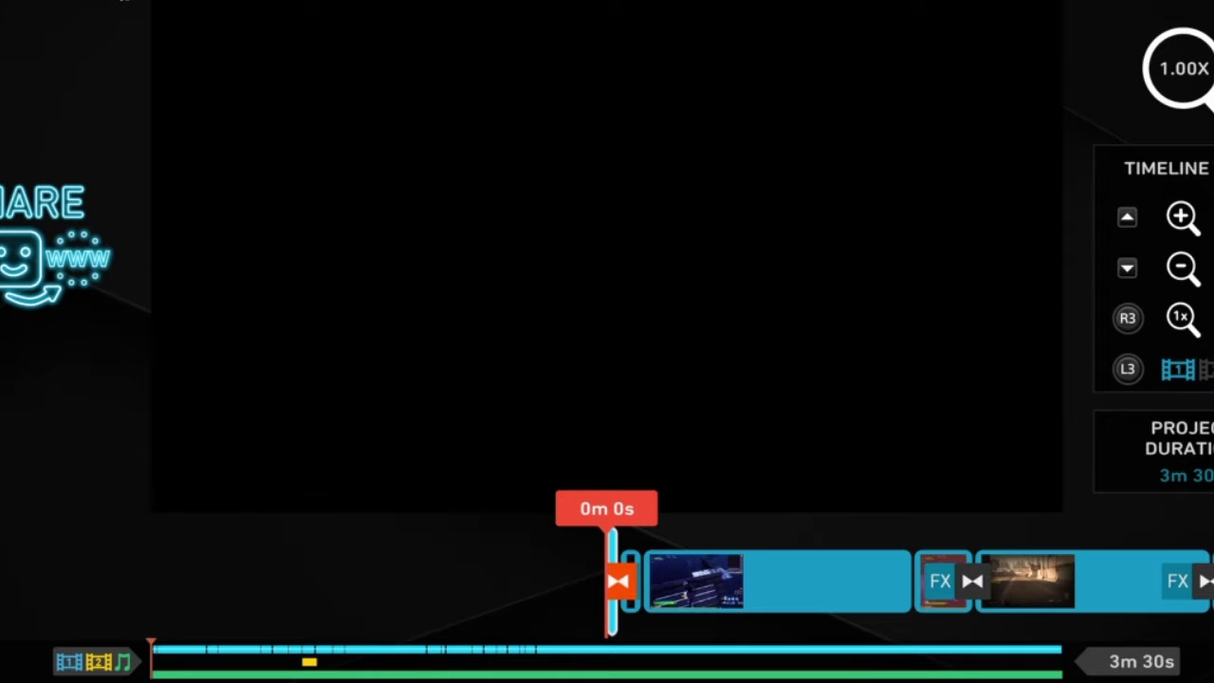
{"action": "key", "text": "Return"}
{"action": "key", "text": "Down"}
{"action": "key", "text": "Right"}
{"action": "key", "text": "Right"}
{"action": "key", "text": "Up"}
{"action": "key", "text": "Left"}
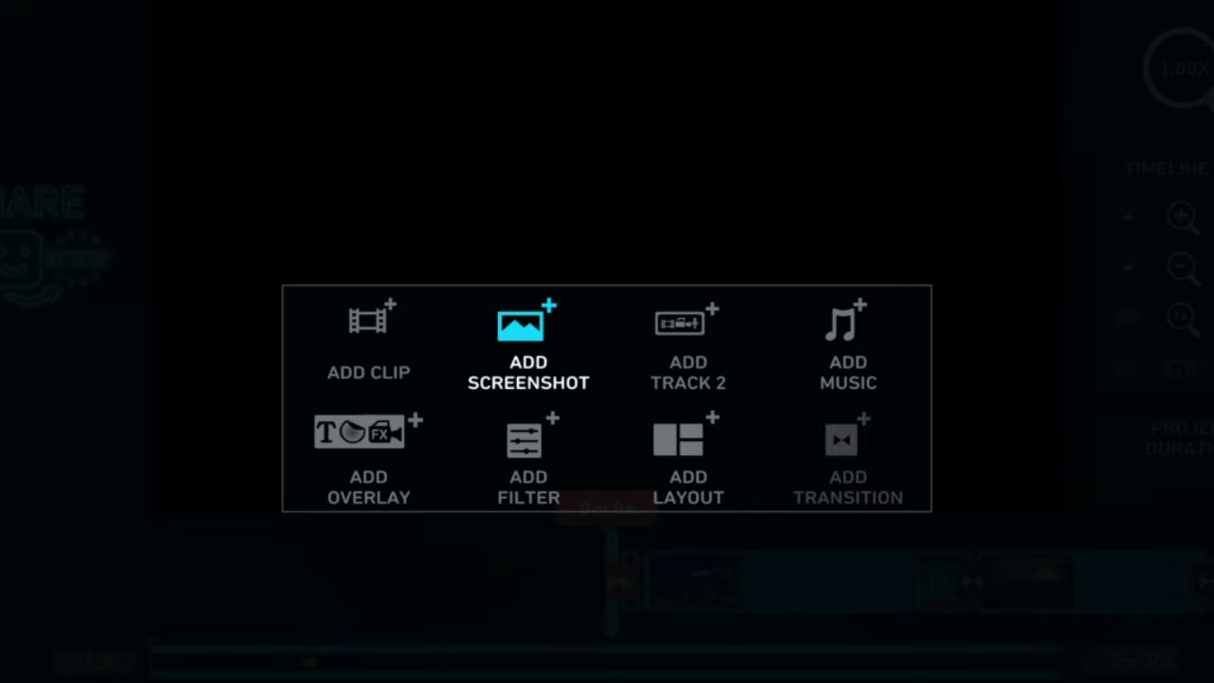
{"action": "key", "text": "Escape"}
- View the hue, saturation and brightness settings of the black opening clip
{"action": "key", "text": "Return"}
{"action": "key", "text": "Right"}
{"action": "key", "text": "Right"}
{"action": "key", "text": "Right"}
{"action": "key", "text": "Right"}
{"action": "key", "text": "Right"}
{"action": "key", "text": "Down"}
{"action": "key", "text": "Return"}
{"action": "key", "text": "Down"}
{"action": "key", "text": "Down"}
{"action": "key", "text": "Down"}
{"action": "key", "text": "Right"}
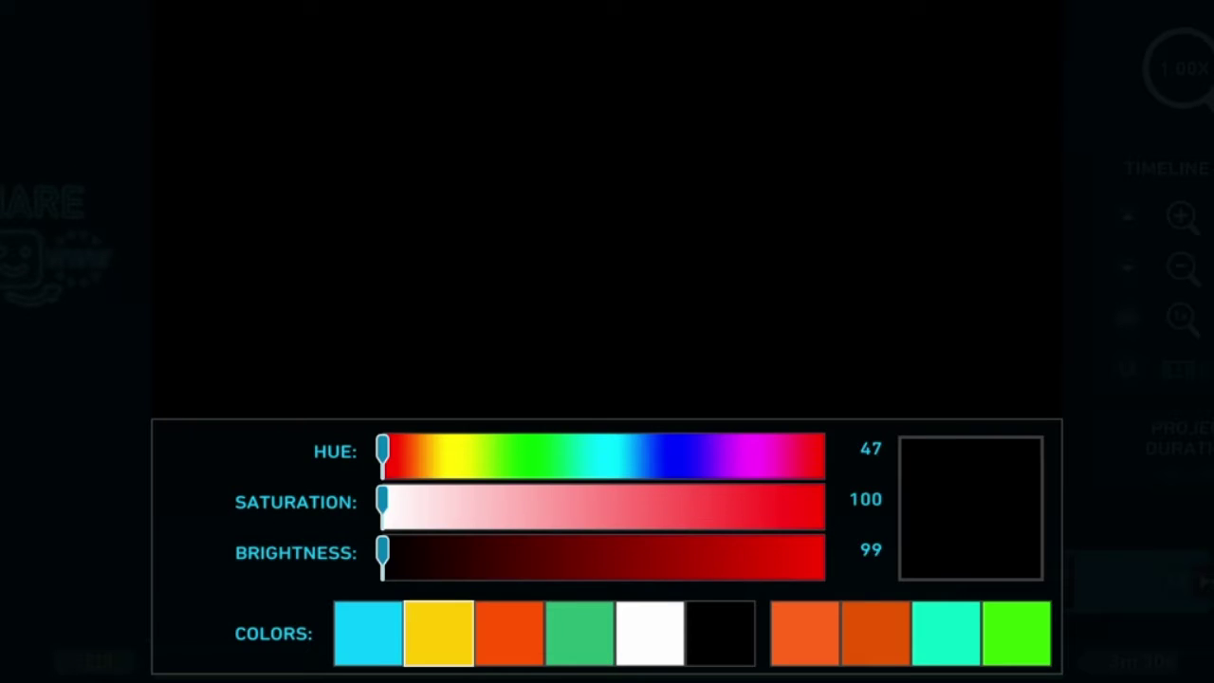
{"action": "key", "text": "Return"}
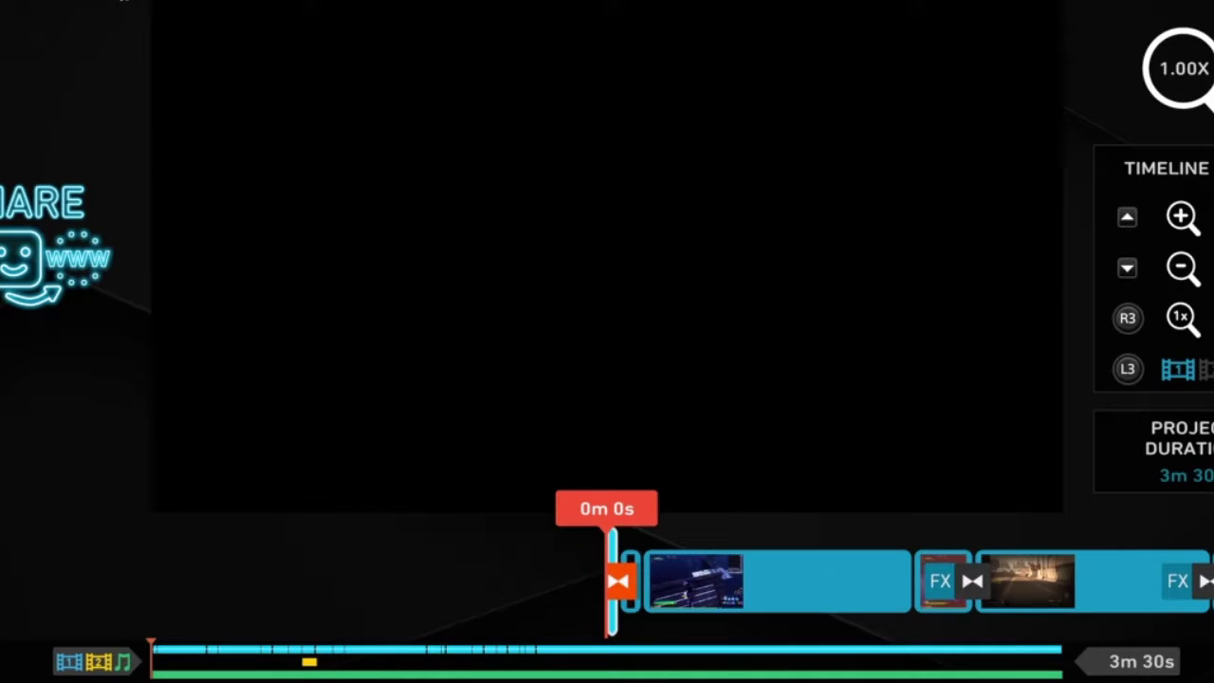
- Browse the backgrounds available as a screenshot, by category, and examine the Solid Color option
{"action": "key", "text": "Return"}
{"action": "key", "text": "Down"}
{"action": "key", "text": "Up"}
{"action": "key", "text": "Right"}
{"action": "key", "text": "Return"}
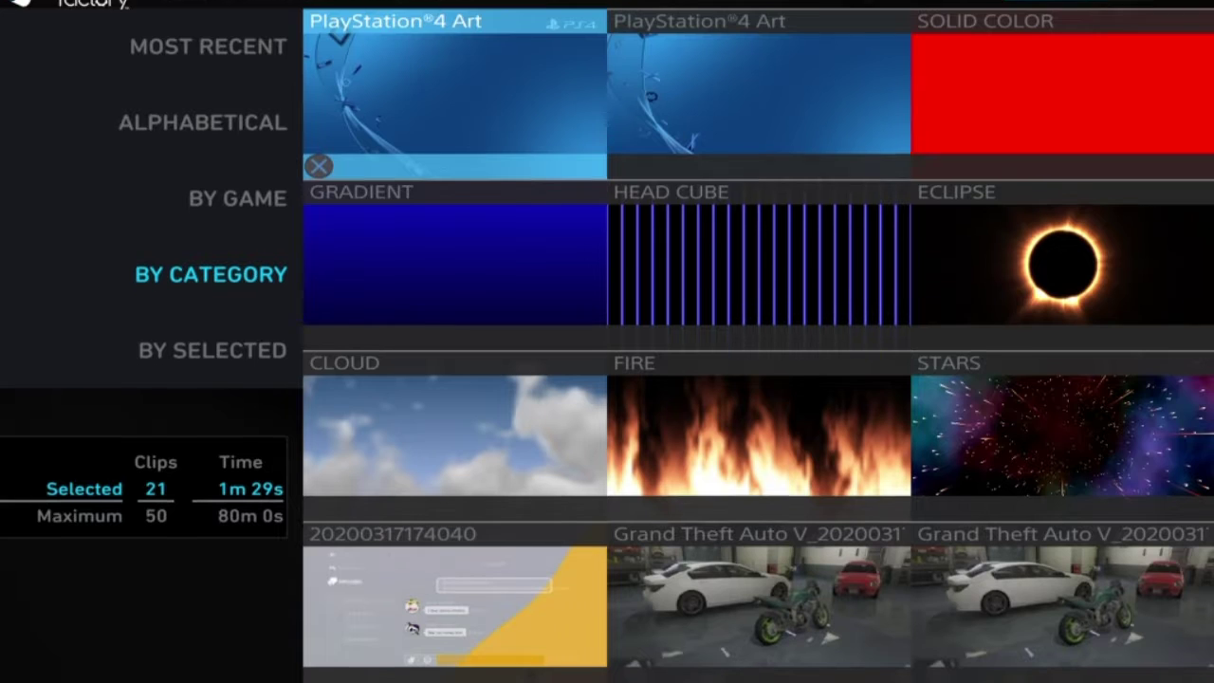
{"action": "key", "text": "Right"}
{"action": "key", "text": "Right"}
{"action": "key", "text": "Down"}
{"action": "key", "text": "Up"}
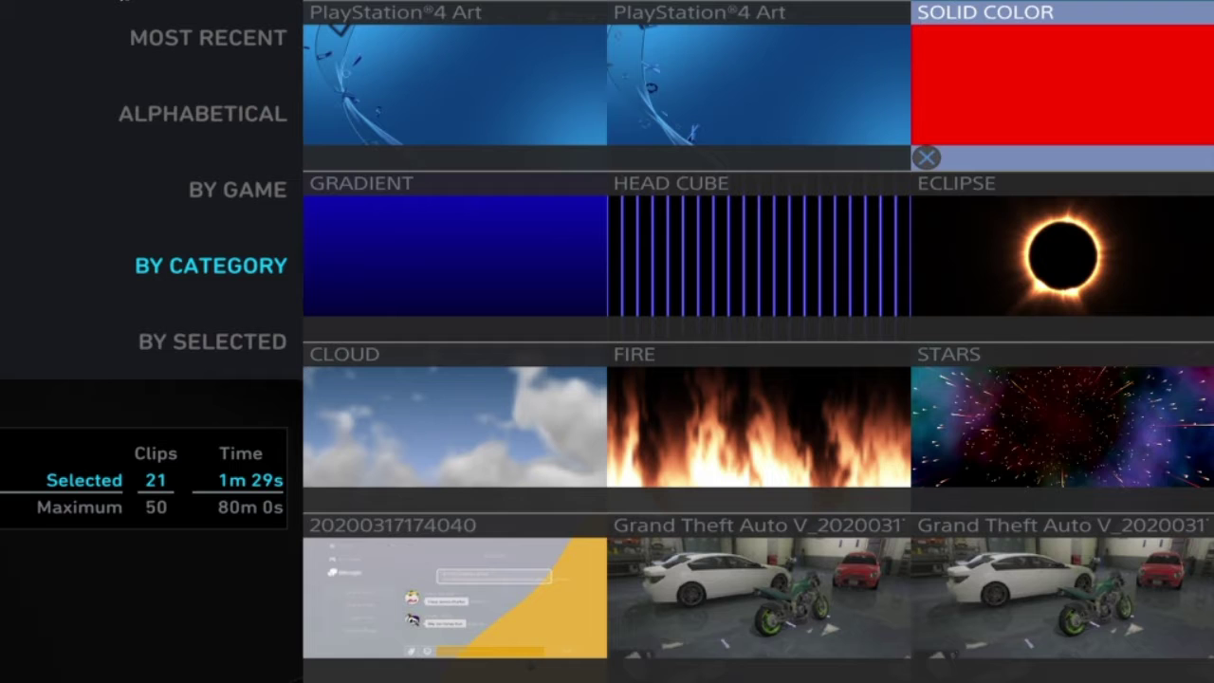
{"action": "key", "text": "Down"}
{"action": "key", "text": "Up"}
{"action": "key", "text": "Escape"}
- Open the settings of the opening clip at 0m 0s and close them
{"action": "key", "text": "Return"}
{"action": "key", "text": "Right"}
{"action": "key", "text": "Right"}
{"action": "key", "text": "Right"}
{"action": "key", "text": "Right"}
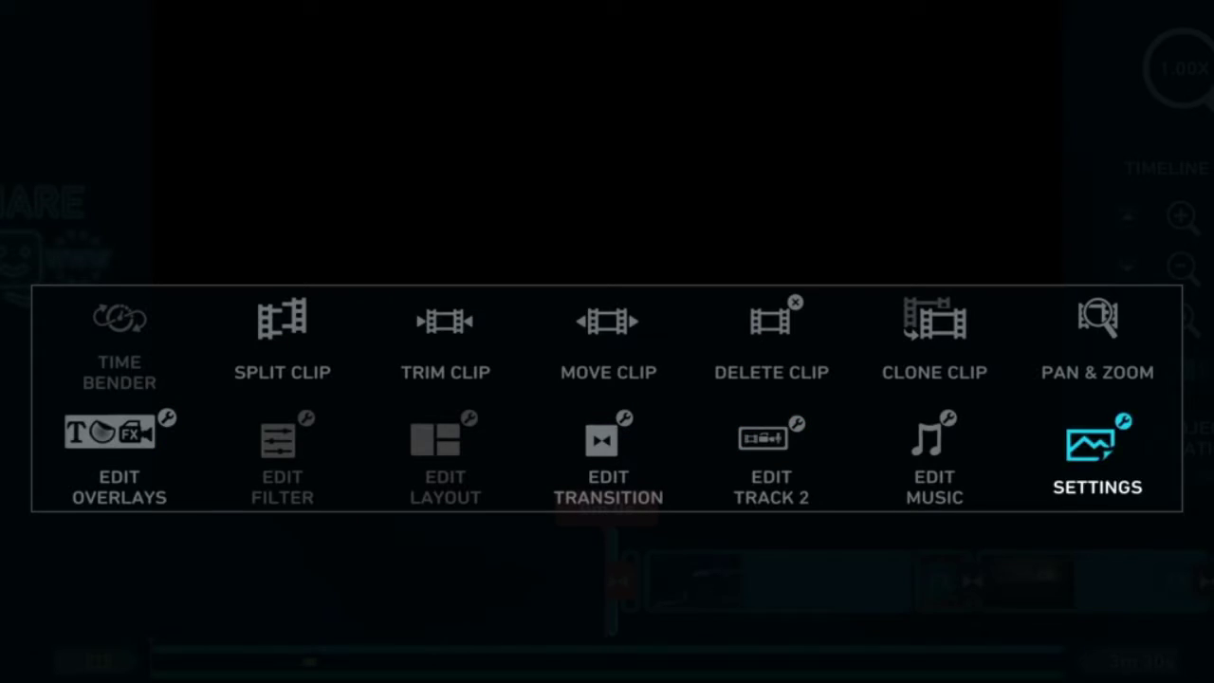
{"action": "key", "text": "Return"}
{"action": "key", "text": "Escape"}
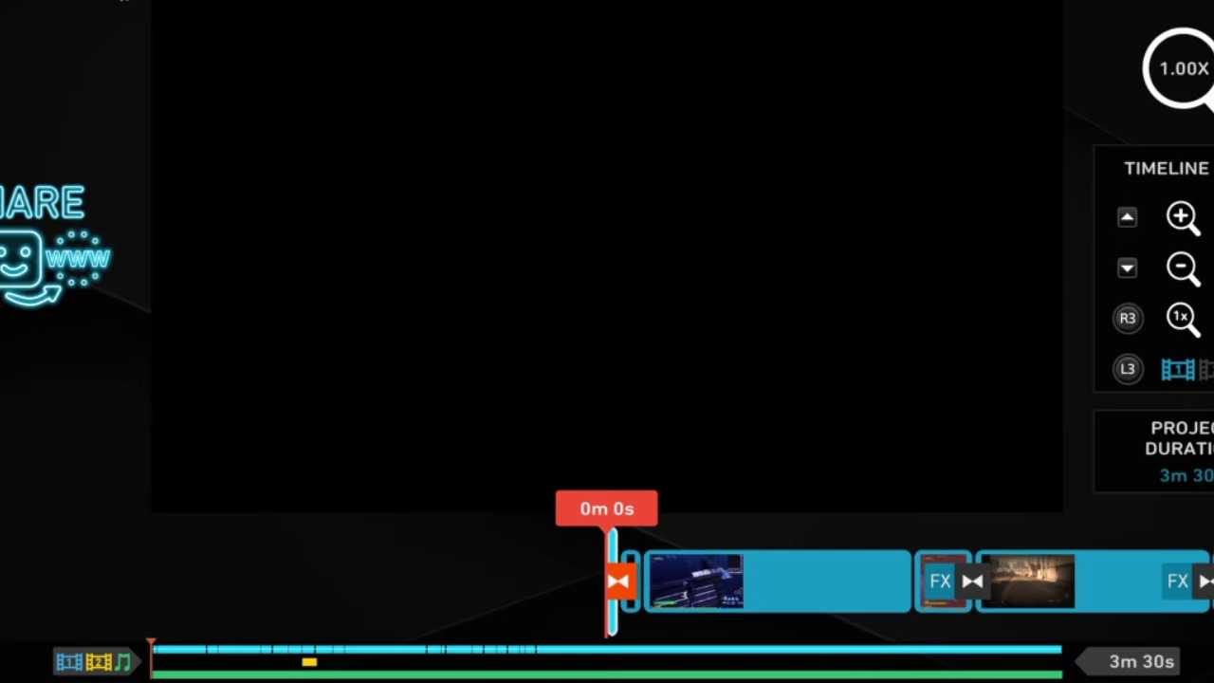
{"action": "key", "text": "Return"}
{"action": "key", "text": "Right"}
{"action": "key", "text": "Down"}
{"action": "key", "text": "Left"}
{"action": "key", "text": "Up"}
{"action": "key", "text": "Right"}
{"action": "key", "text": "Right"}
{"action": "key", "text": "Down"}
{"action": "key", "text": "Left"}
{"action": "key", "text": "Up"}
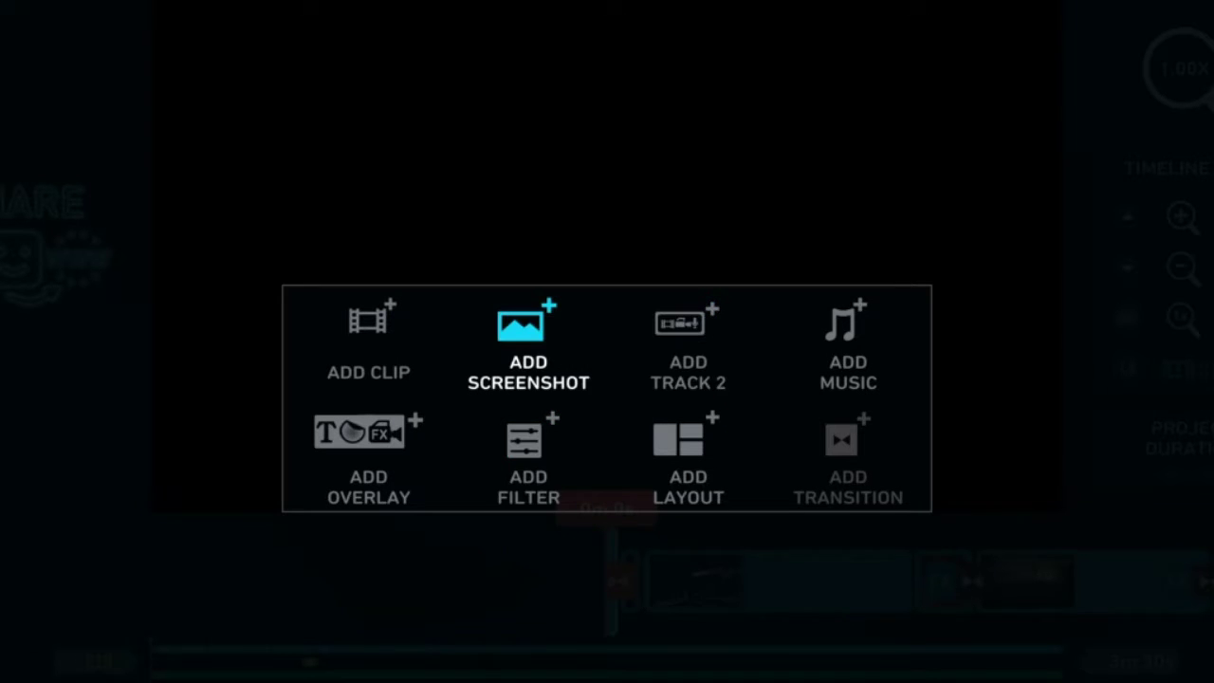
{"action": "key", "text": "Escape"}
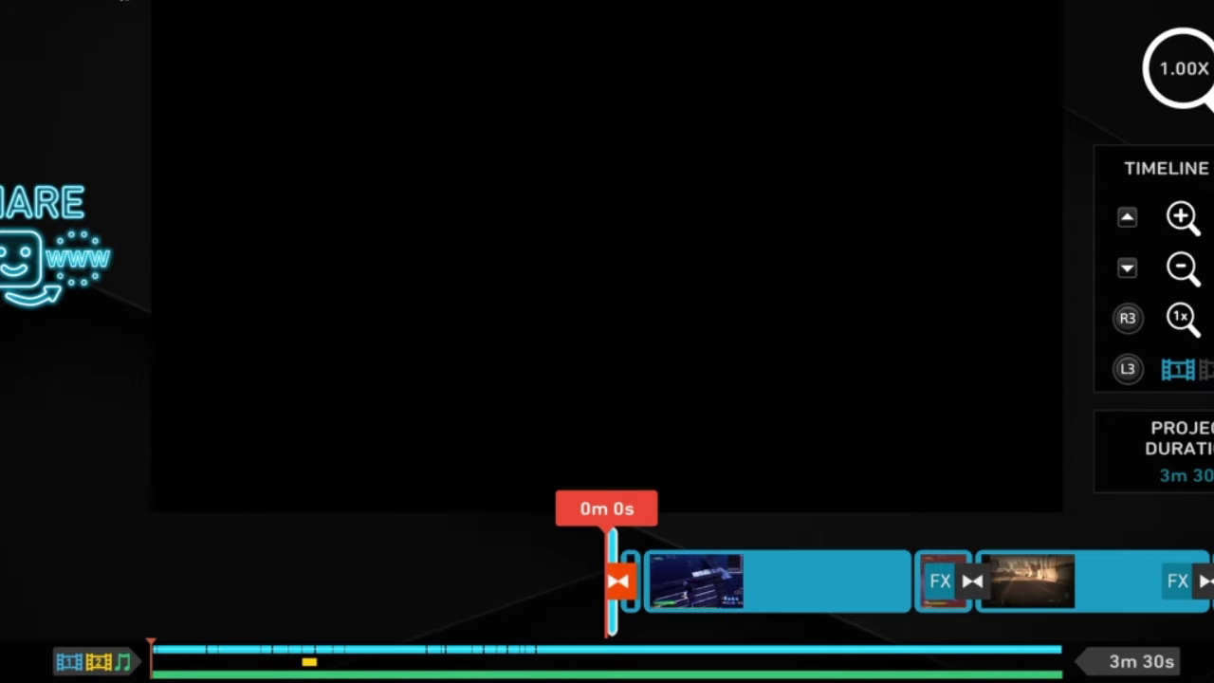
- Open the opening clip in Trim Clip to check its length, and leave it untrimmed
{"action": "key", "text": "Return"}
{"action": "key", "text": "Up"}
{"action": "key", "text": "Left"}
{"action": "key", "text": "Left"}
{"action": "key", "text": "Left"}
{"action": "key", "text": "Left"}
{"action": "key", "text": "Return"}
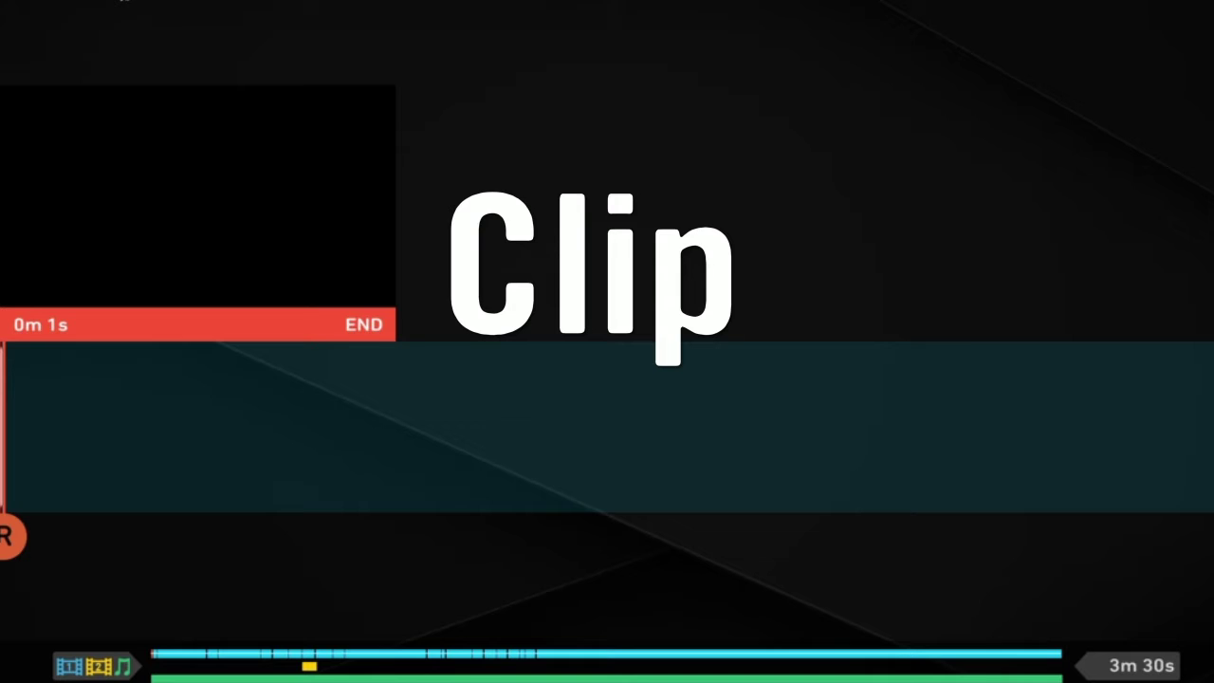
{"action": "key", "text": "Escape"}
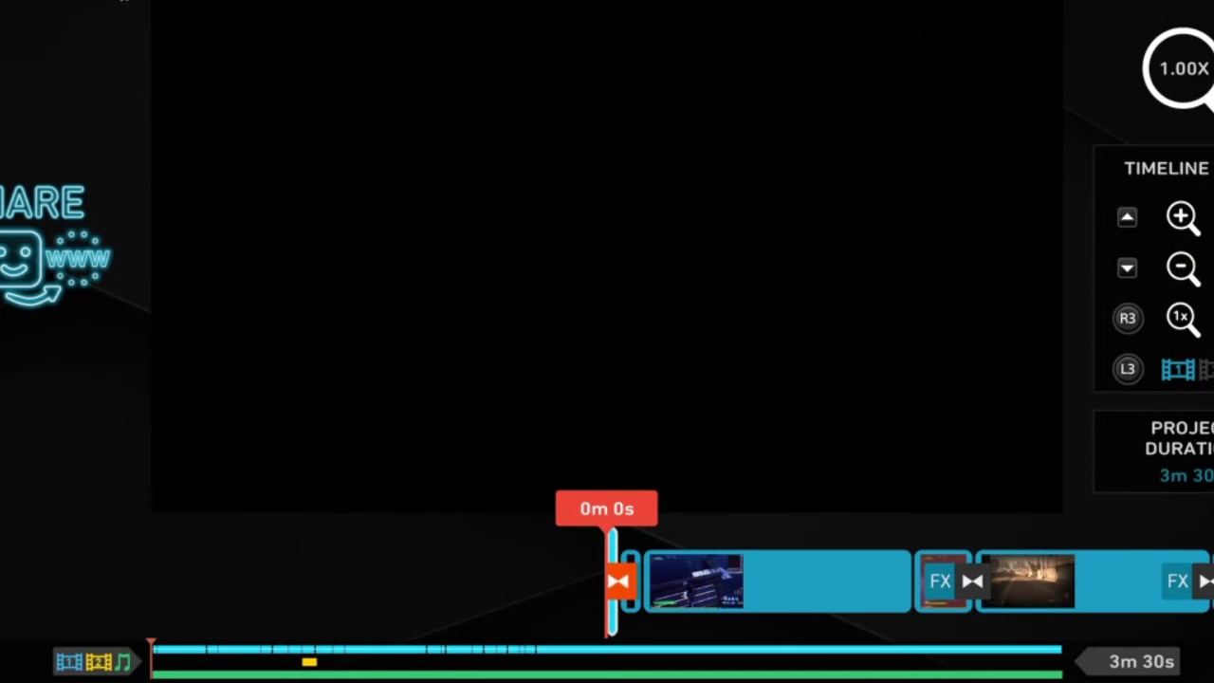
- Play the beginning of the timeline to view the opening fade and return to the start
{"action": "key", "text": "space"}
{"action": "key", "text": "space"}
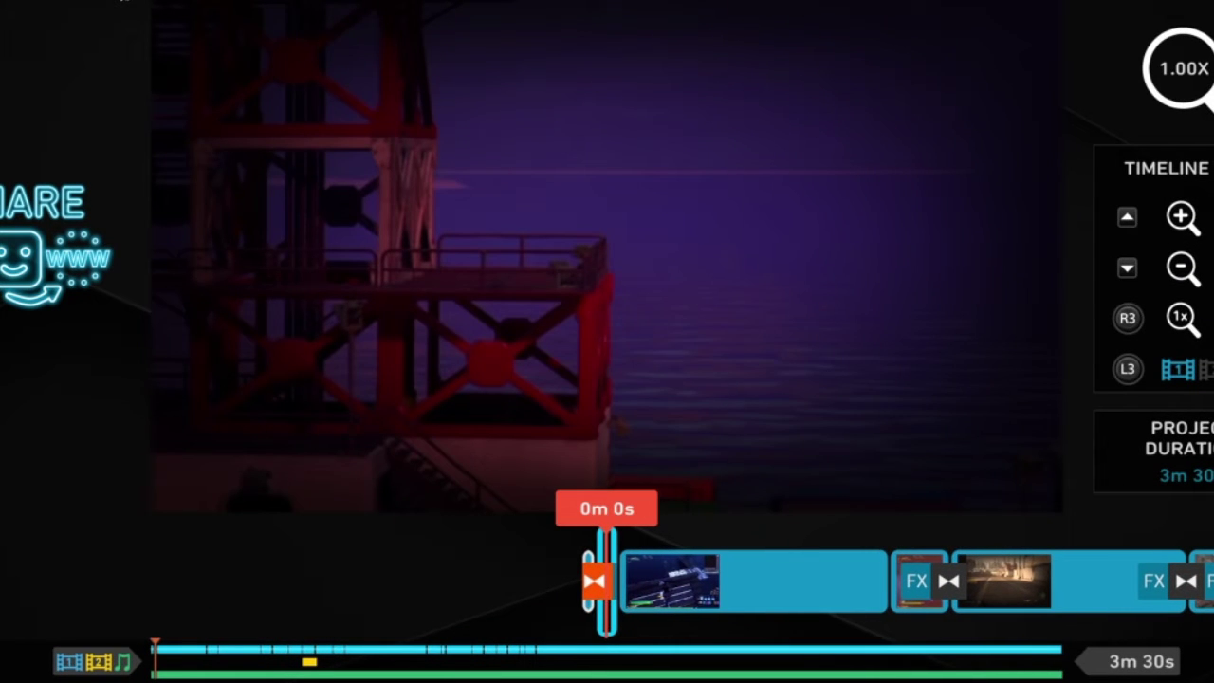
{"action": "key", "text": "Left"}
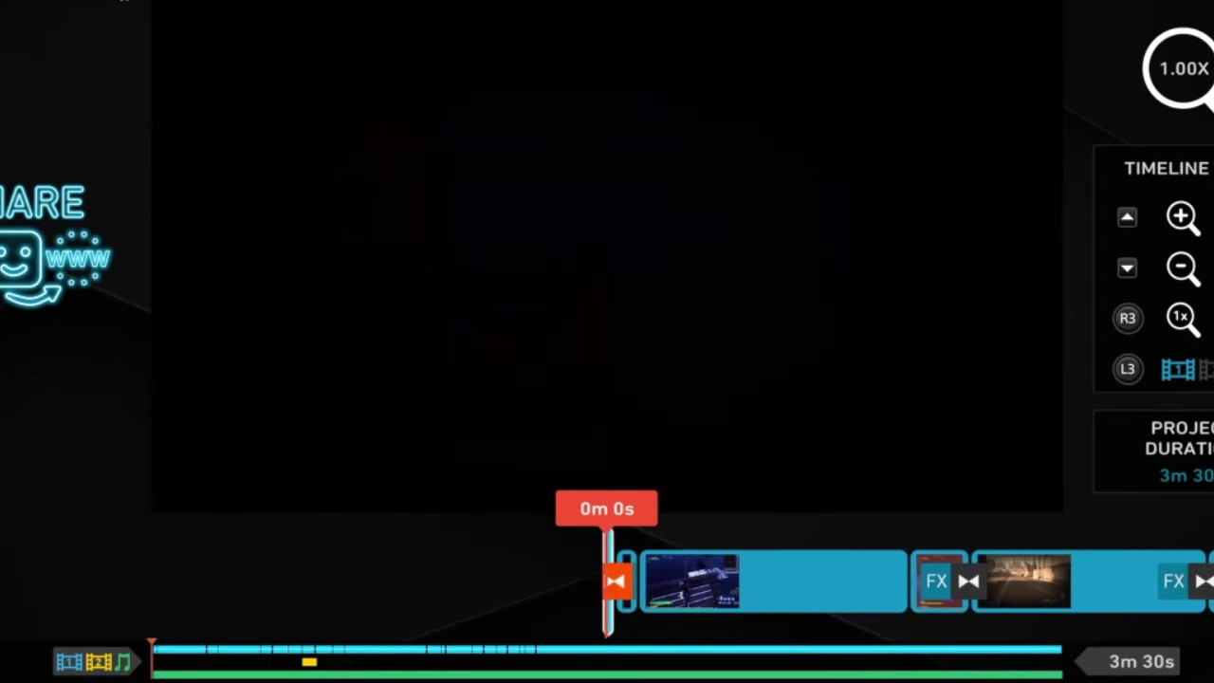
- Browse the full filter collection for the opening clip, down to Night Vision
{"action": "key", "text": "Return"}
{"action": "key", "text": "Right"}
{"action": "key", "text": "Down"}
{"action": "key", "text": "Return"}
{"action": "key", "text": "Right"}
{"action": "key", "text": "Down"}
{"action": "key", "text": "Down"}
{"action": "key", "text": "Down"}
{"action": "key", "text": "Down"}
{"action": "key", "text": "Down"}
{"action": "key", "text": "Down"}
{"action": "key", "text": "Down"}
{"action": "key", "text": "Down"}
{"action": "key", "text": "Down"}
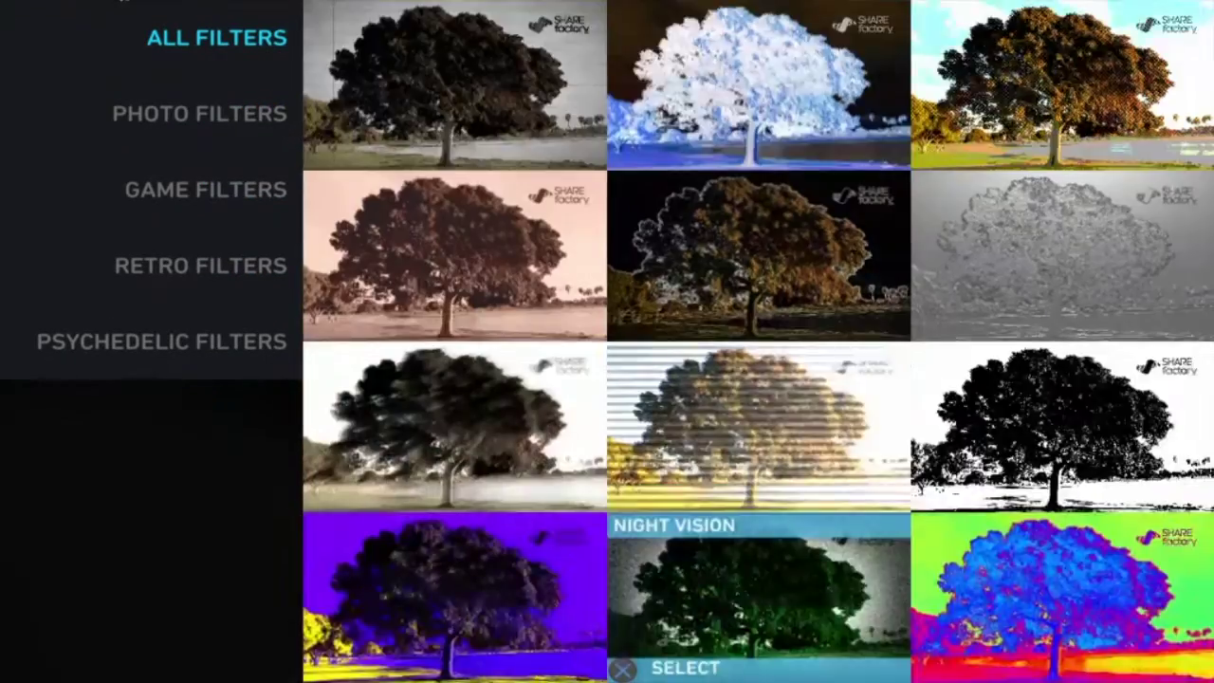
{"action": "key", "text": "Left"}
{"action": "key", "text": "Return"}
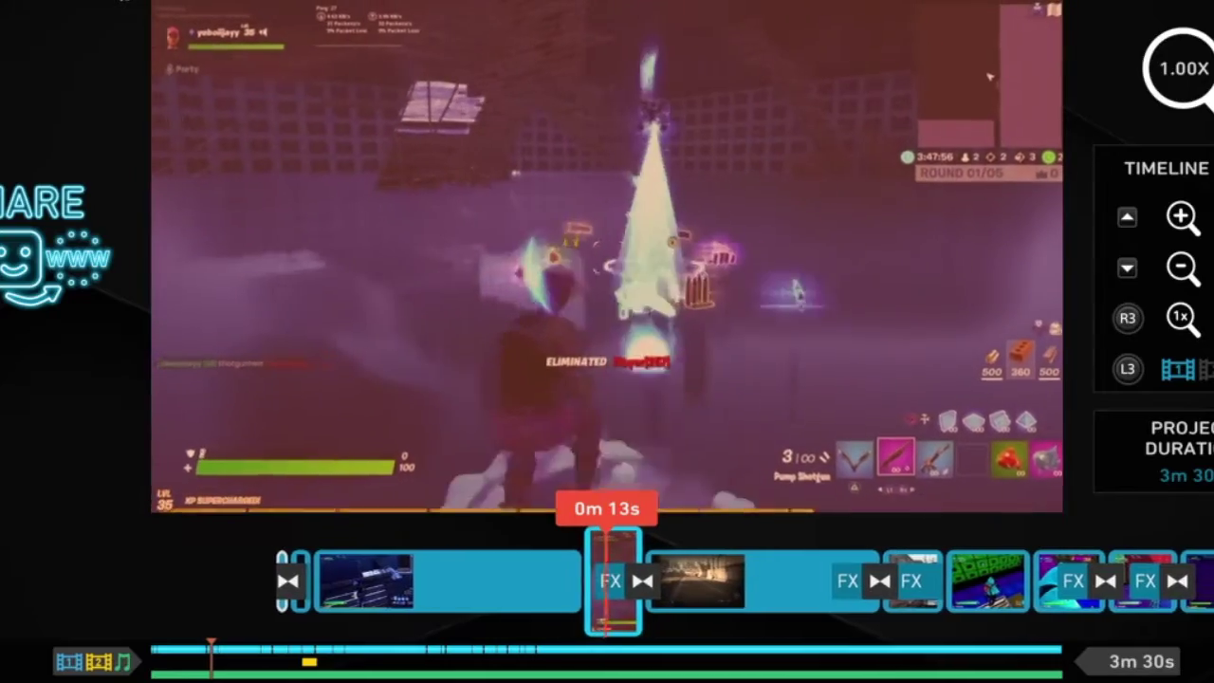
- Pause playback at 0m 14s and browse the filters available for that clip
{"action": "key", "text": "space"}
{"action": "key", "text": "Return"}
{"action": "key", "text": "Return"}
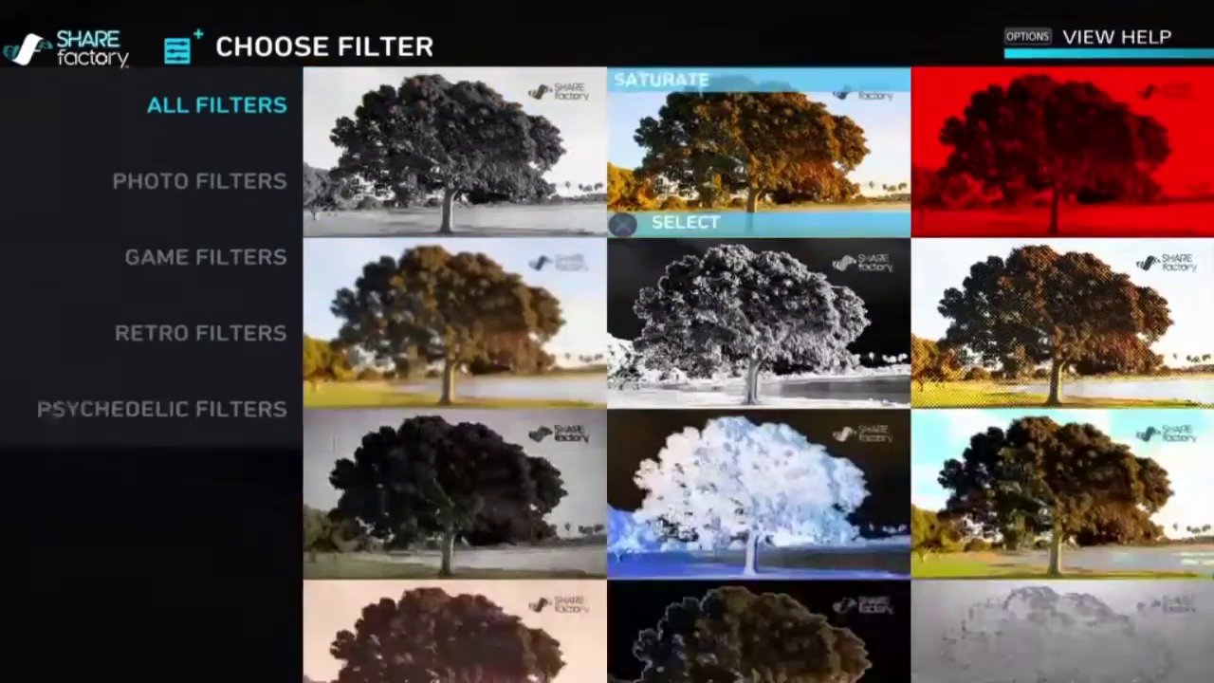
{"action": "key", "text": "Right"}
{"action": "key", "text": "Down"}
{"action": "key", "text": "Down"}
{"action": "key", "text": "Down"}
{"action": "key", "text": "Down"}
{"action": "key", "text": "Down"}
{"action": "key", "text": "Down"}
{"action": "key", "text": "Escape"}
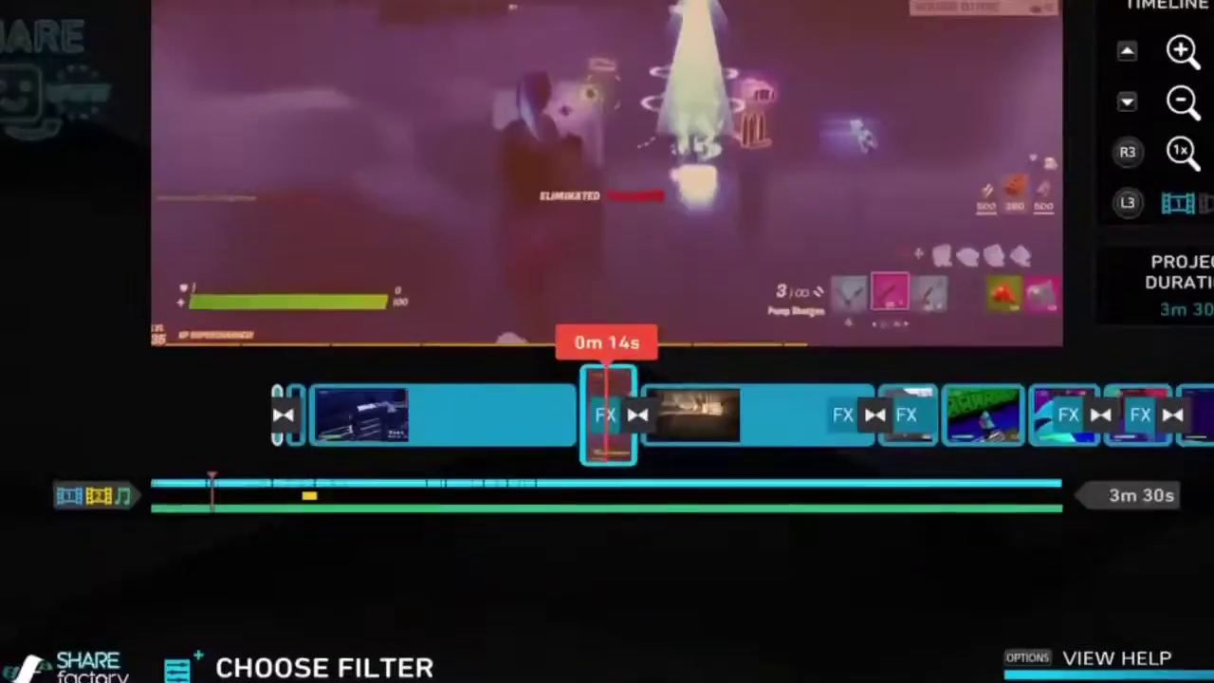
- Apply a vignette layout to the clip at 0m 14s
{"action": "key", "text": "Return"}
{"action": "key", "text": "Right"}
{"action": "key", "text": "Down"}
{"action": "key", "text": "Return"}
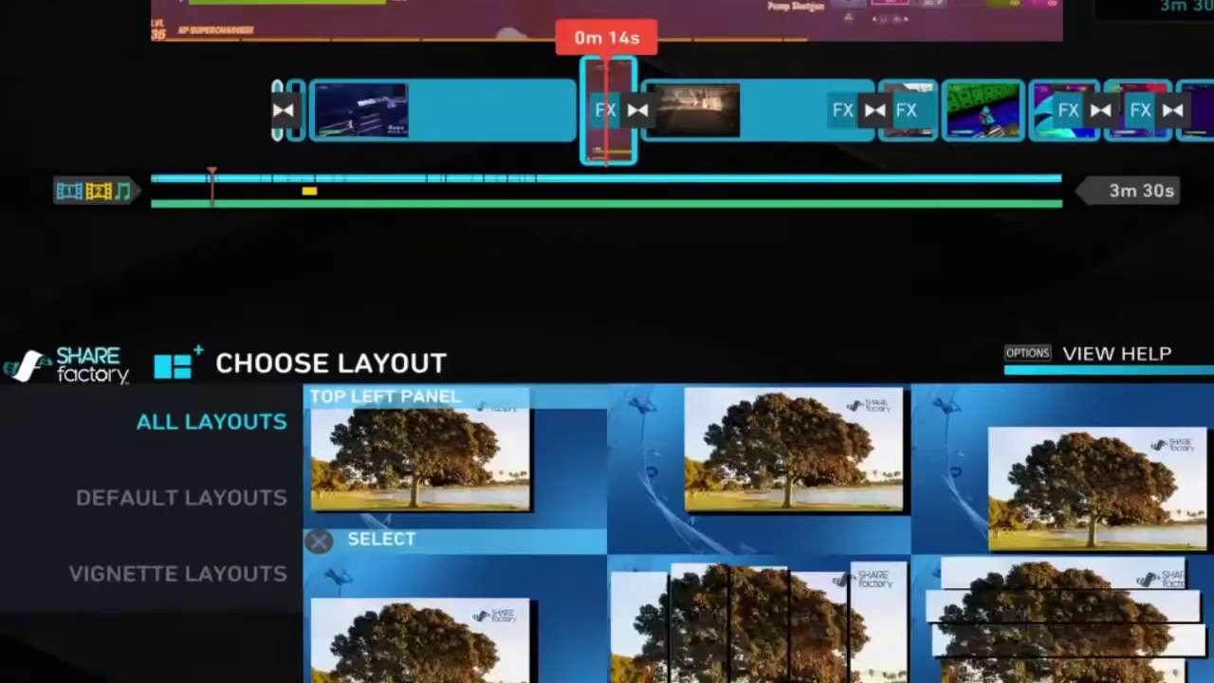
{"action": "key", "text": "Down"}
{"action": "key", "text": "Down"}
{"action": "key", "text": "Down"}
{"action": "key", "text": "Down"}
{"action": "key", "text": "Right"}
{"action": "key", "text": "Right"}
{"action": "key", "text": "Up"}
{"action": "key", "text": "Return"}
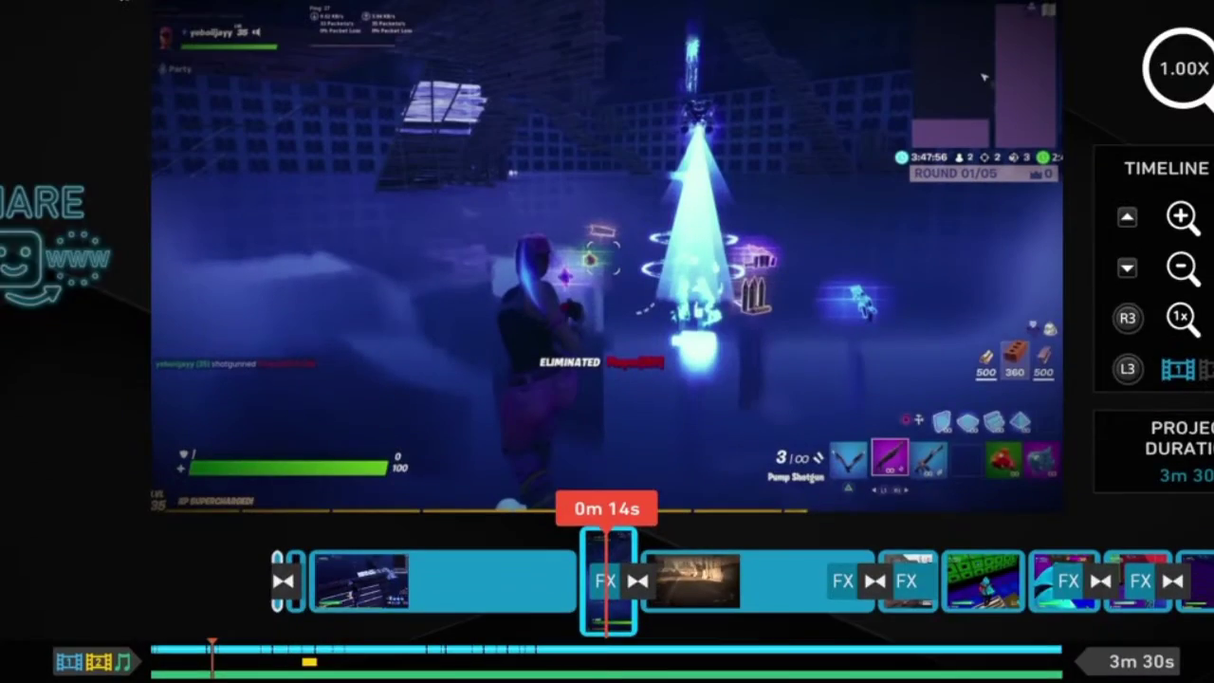
- Open the settings of the clip's vignette layout and set the intensity to 0.35
{"action": "key", "text": "Return"}
{"action": "key", "text": "Right"}
{"action": "key", "text": "Right"}
{"action": "key", "text": "Return"}
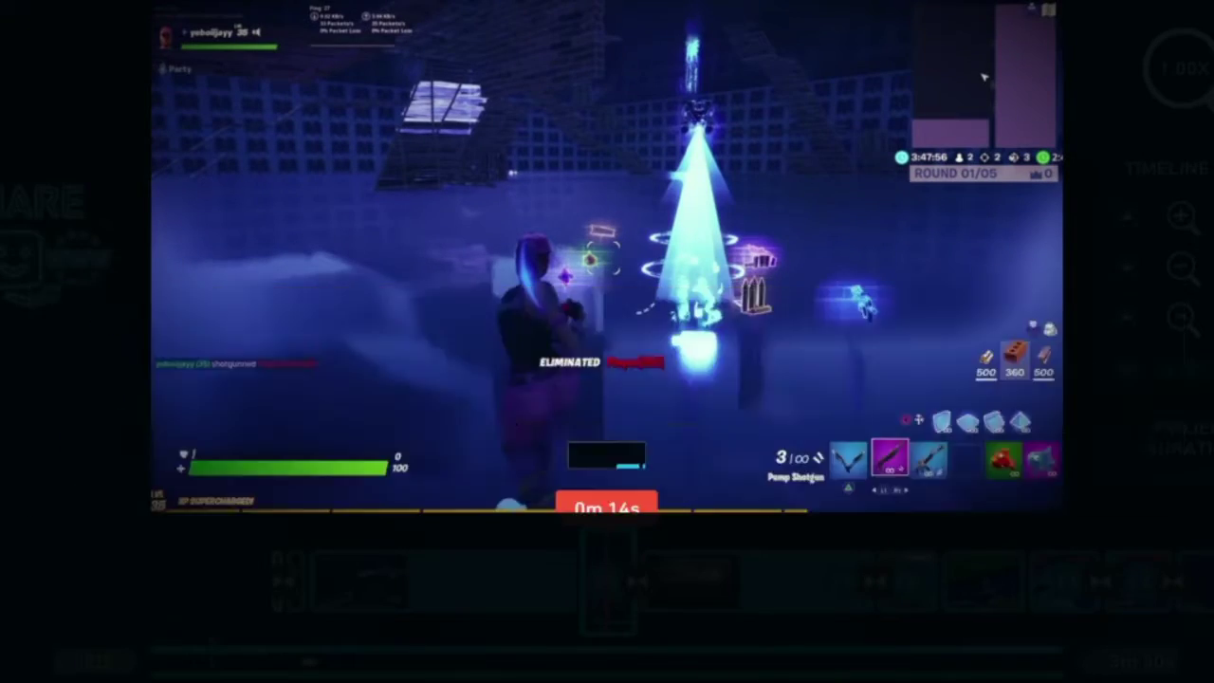
{"action": "key", "text": "Right"}
{"action": "key", "text": "Return"}
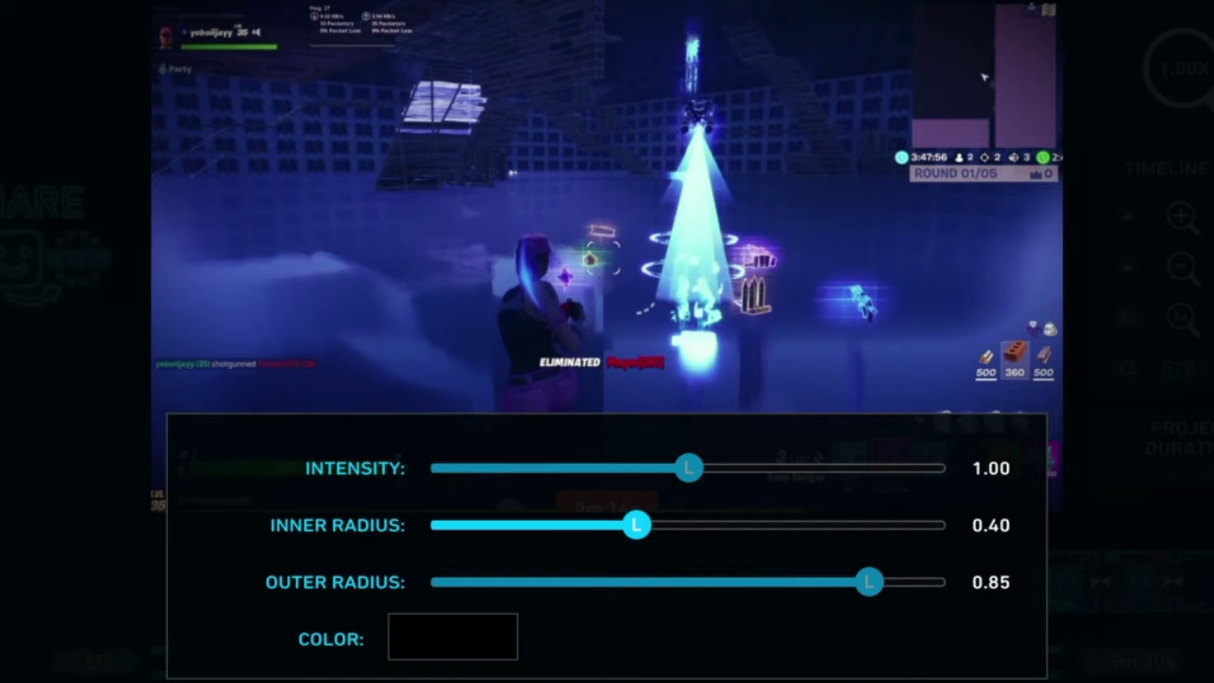
{"action": "key", "text": "Up"}
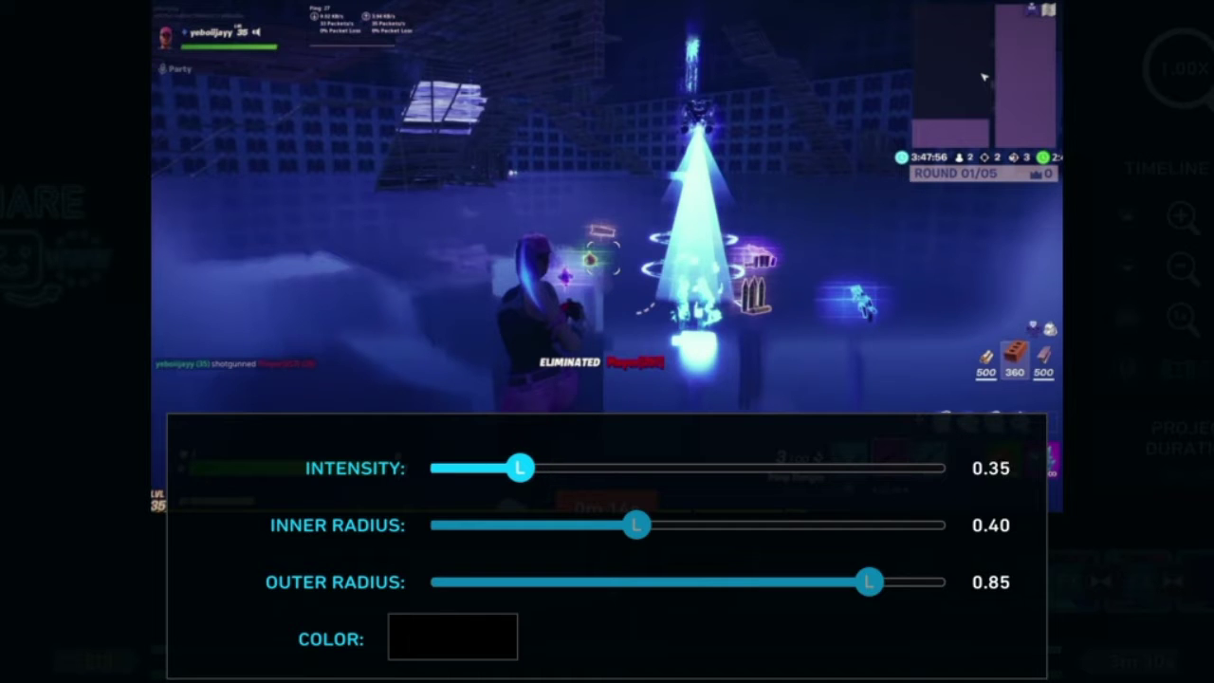
- Set the vignette's inner radius to 1.00 and its outer radius to 0.99
{"action": "key", "text": "Down"}
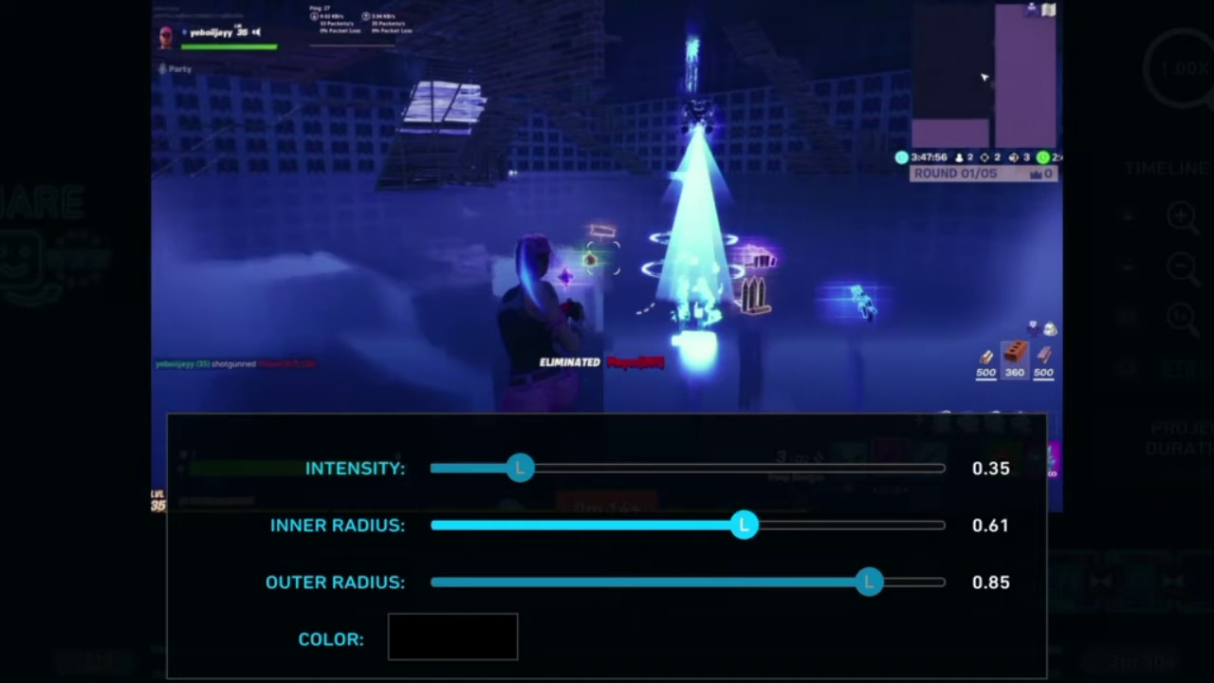
{"action": "key", "text": "Right"}
{"action": "key", "text": "Down"}
{"action": "key", "text": "Right"}
{"action": "key", "text": "Left"}
- Color the vignette with the saved orange swatch of hue 21, saturation 100 and brightness 90
{"action": "key", "text": "Down"}
{"action": "key", "text": "Return"}
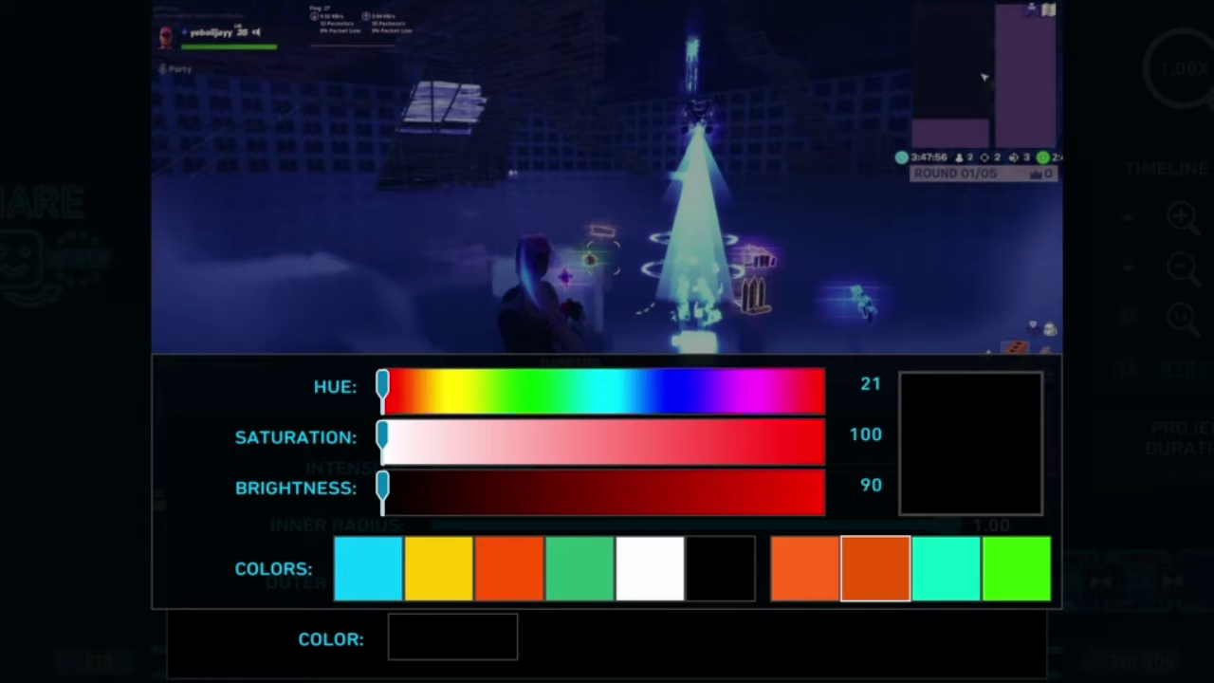
{"action": "key", "text": "Return"}
- Reduce the saturation of the vignette's orange color to 90 and close the layout settings
{"action": "key", "text": "Down"}
{"action": "key", "text": "Down"}
{"action": "key", "text": "Down"}
{"action": "key", "text": "Return"}
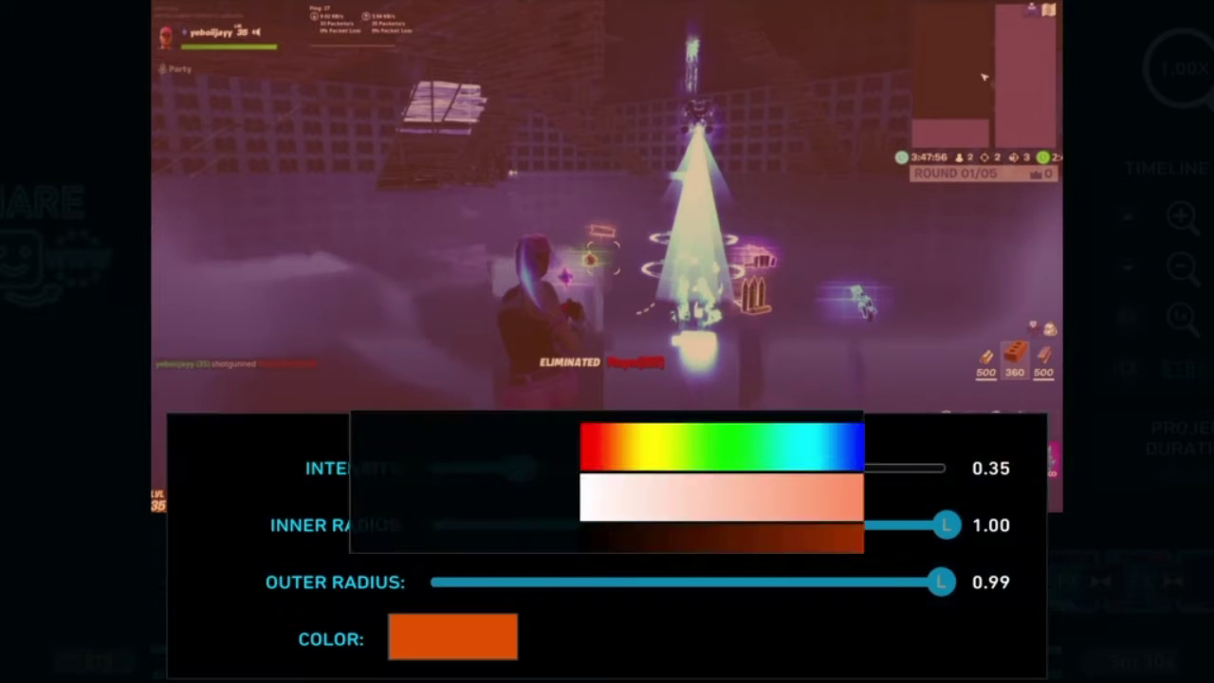
{"action": "key", "text": "Up"}
{"action": "key", "text": "Up"}
{"action": "key", "text": "Down"}
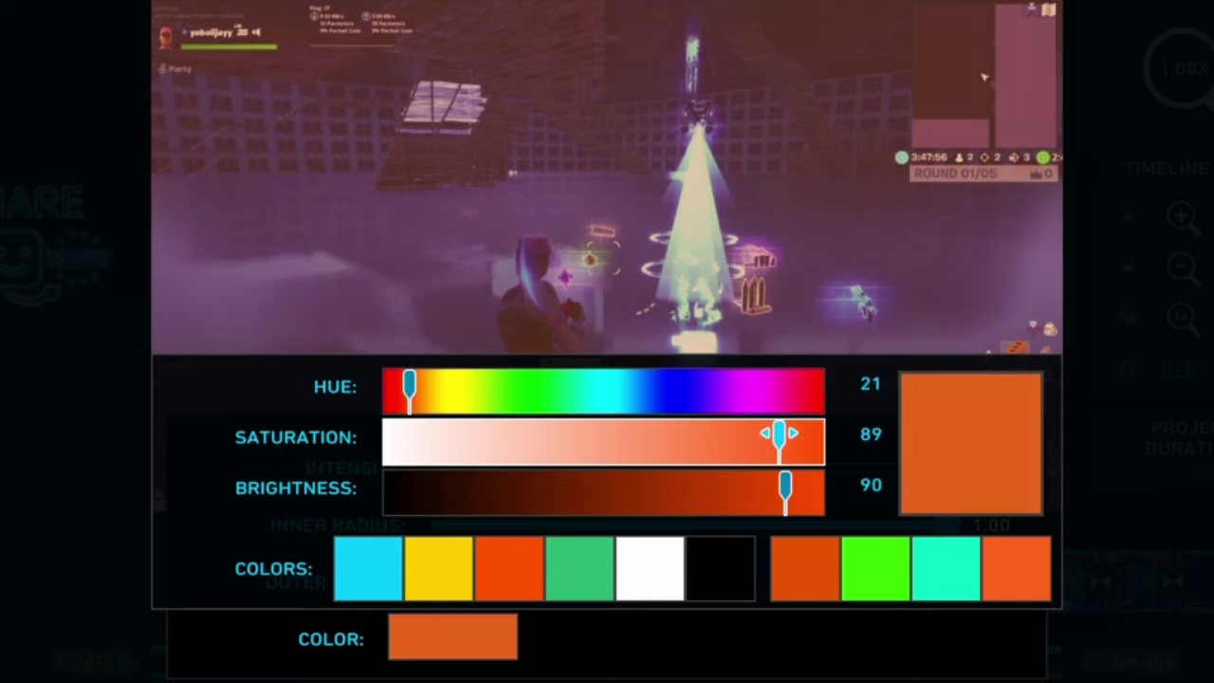
{"action": "key", "text": "Up"}
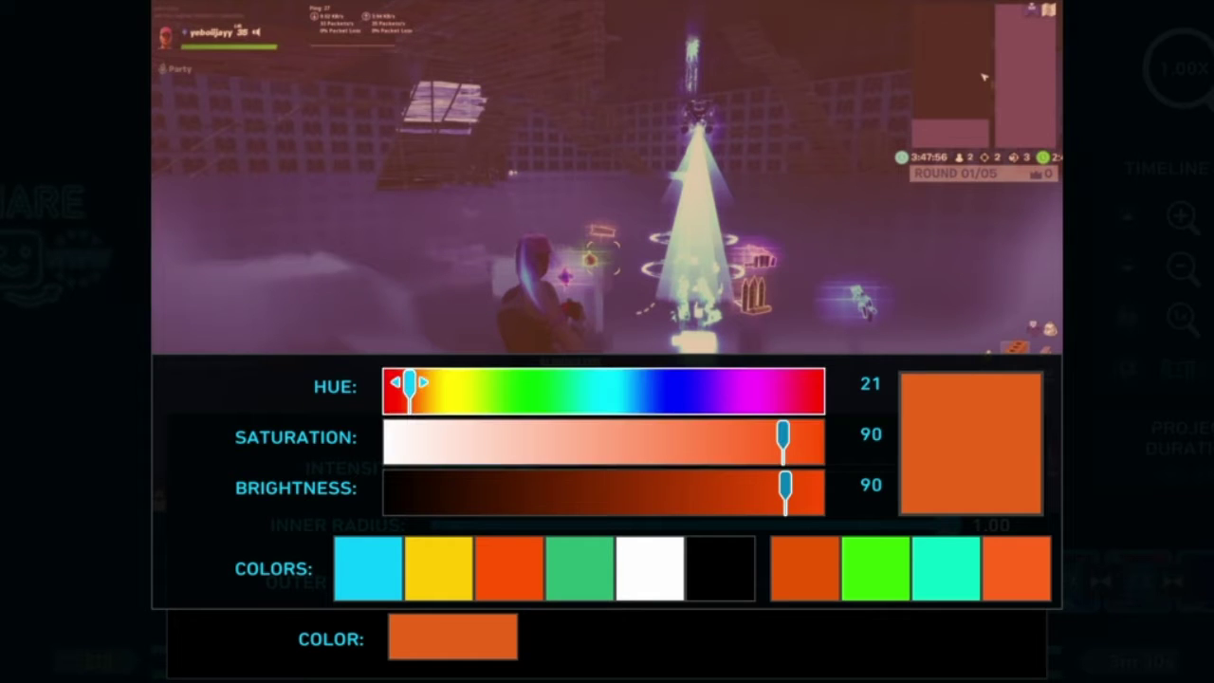
{"action": "key", "text": "Escape"}
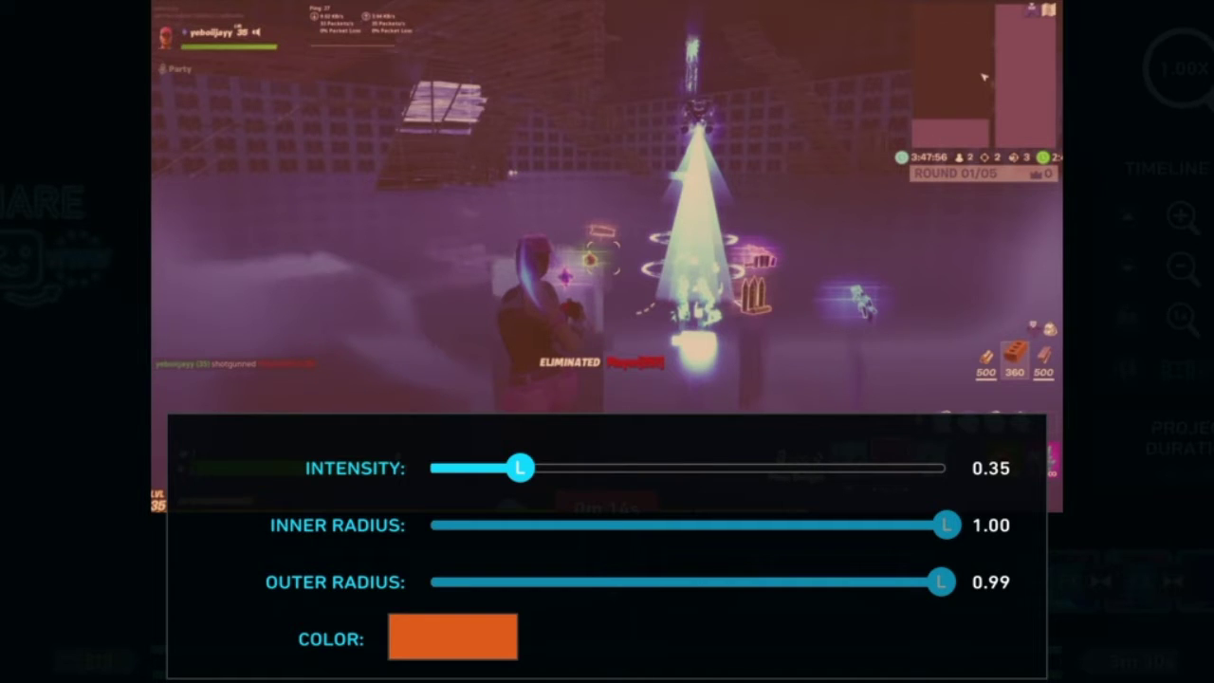
{"action": "key", "text": "Down"}
{"action": "key", "text": "Down"}
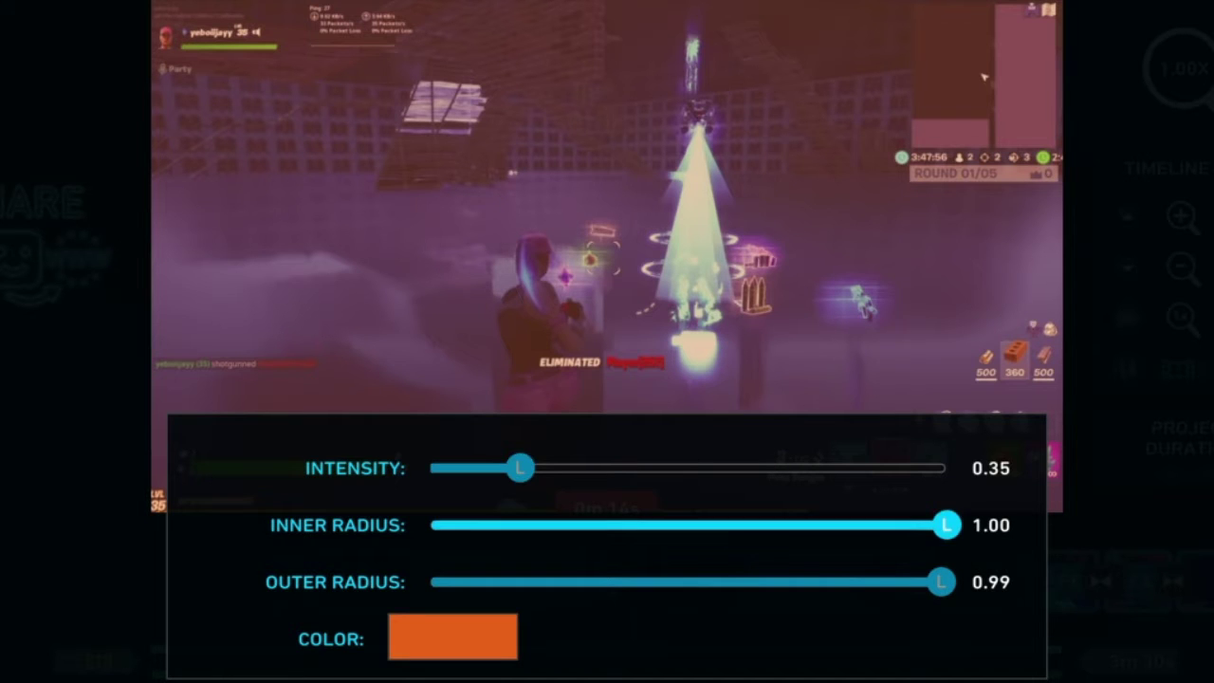
{"action": "key", "text": "Return"}
- Apply the heat-map style color filter to the clip at 0m 14s
{"action": "key", "text": "Return"}
{"action": "key", "text": "Left"}
{"action": "key", "text": "Return"}
{"action": "key", "text": "Right"}
{"action": "key", "text": "Down"}
{"action": "key", "text": "Down"}
{"action": "key", "text": "Down"}
{"action": "key", "text": "Down"}
{"action": "key", "text": "Down"}
{"action": "key", "text": "Down"}
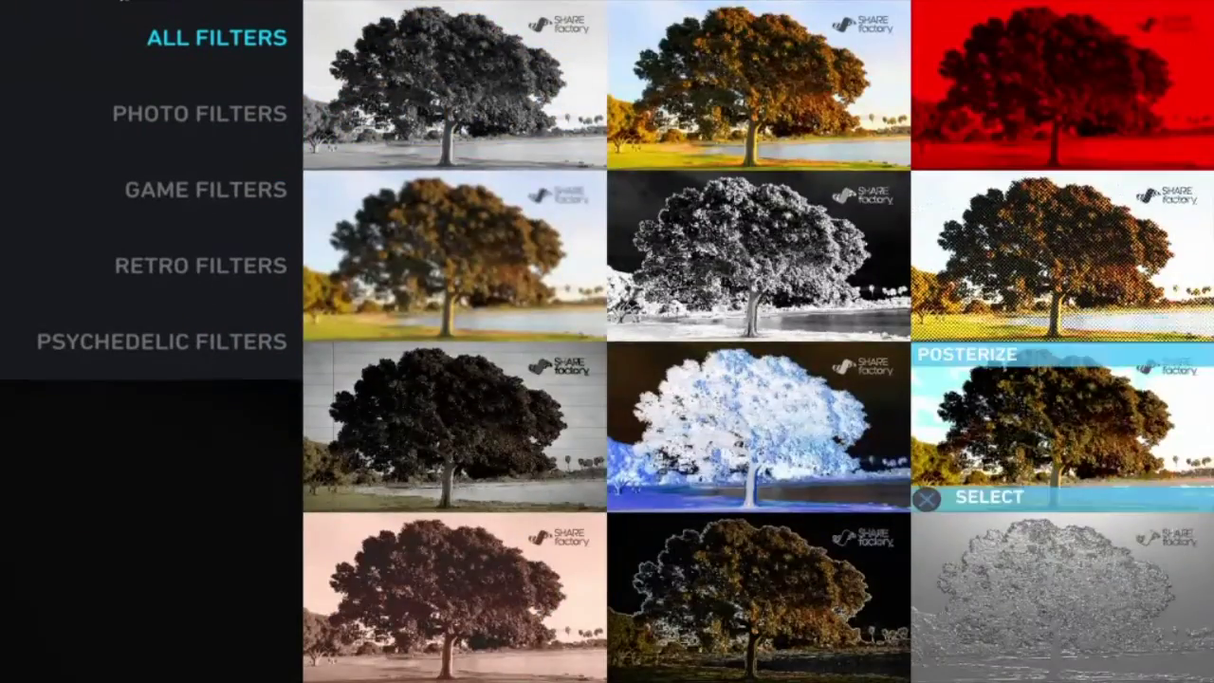
{"action": "key", "text": "Up"}
{"action": "key", "text": "Return"}
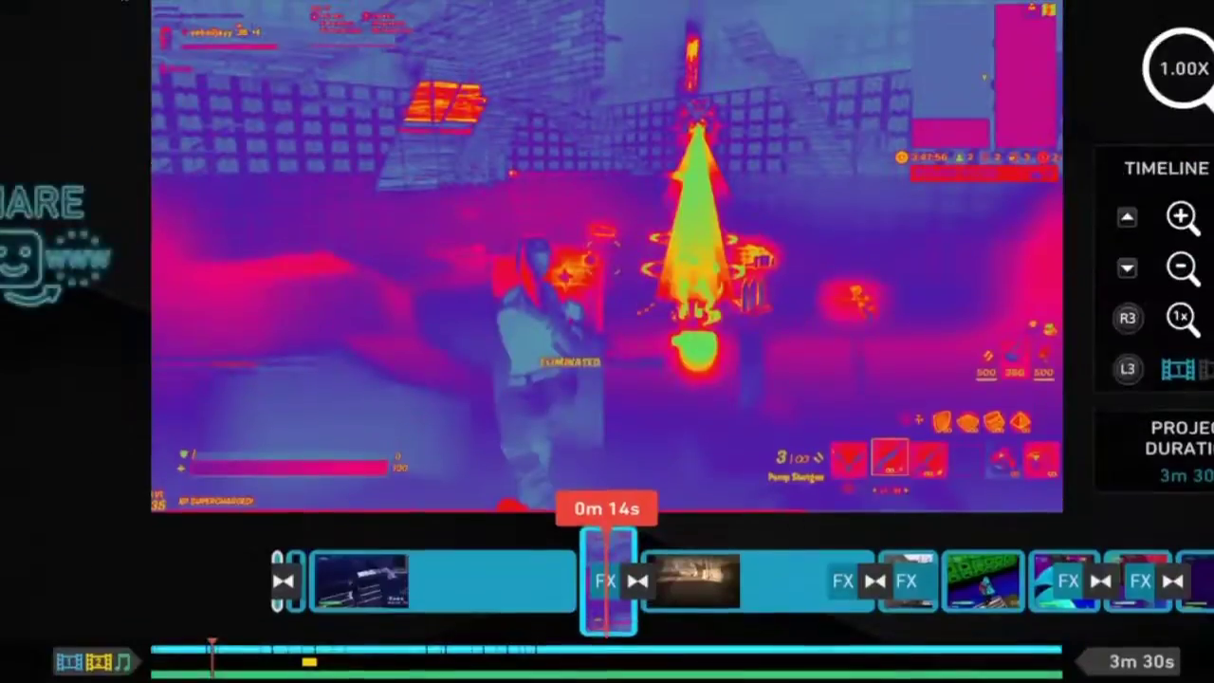
- Set the intensity of the clip's heat-map style filter to 10% in its filter settings
{"action": "key", "text": "Return"}
{"action": "key", "text": "Left"}
{"action": "key", "text": "Return"}
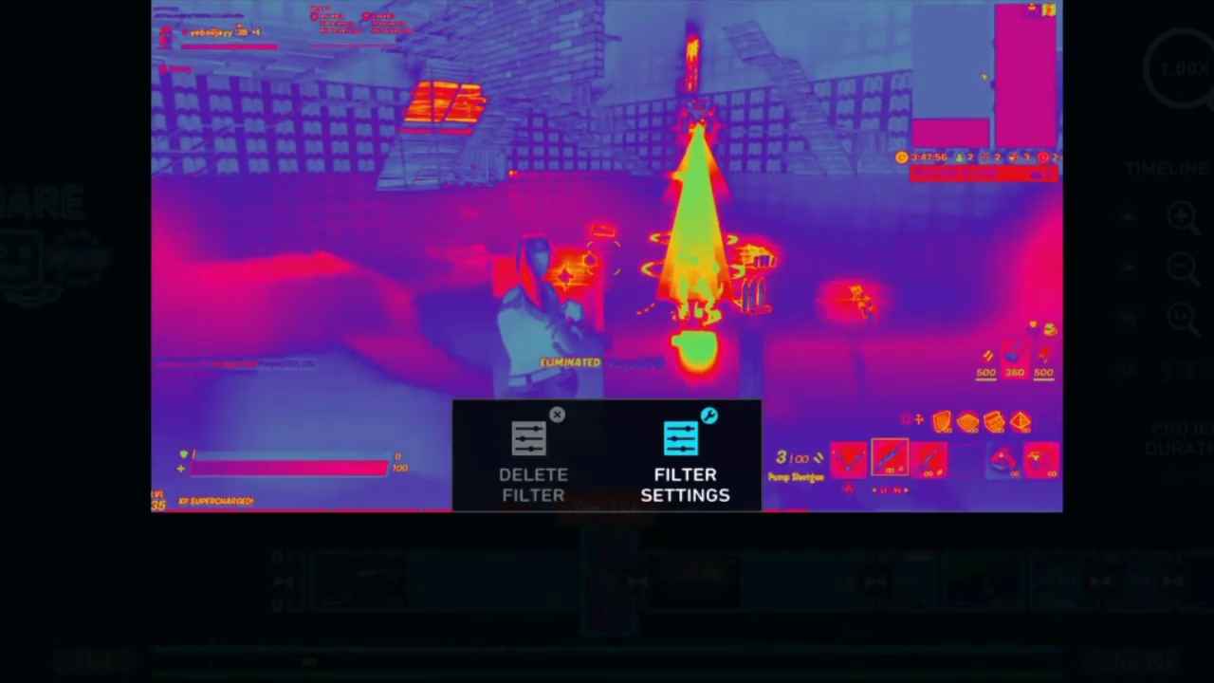
{"action": "key", "text": "Return"}
{"action": "key", "text": "Left"}
{"action": "key", "text": "Left"}
{"action": "key", "text": "Left"}
{"action": "key", "text": "Left"}
{"action": "key", "text": "Left"}
{"action": "key", "text": "Left"}
{"action": "key", "text": "Left"}
{"action": "key", "text": "Left"}
{"action": "key", "text": "Left"}
{"action": "key", "text": "Left"}
{"action": "key", "text": "Left"}
{"action": "key", "text": "Left"}
{"action": "key", "text": "Left"}
{"action": "key", "text": "Left"}
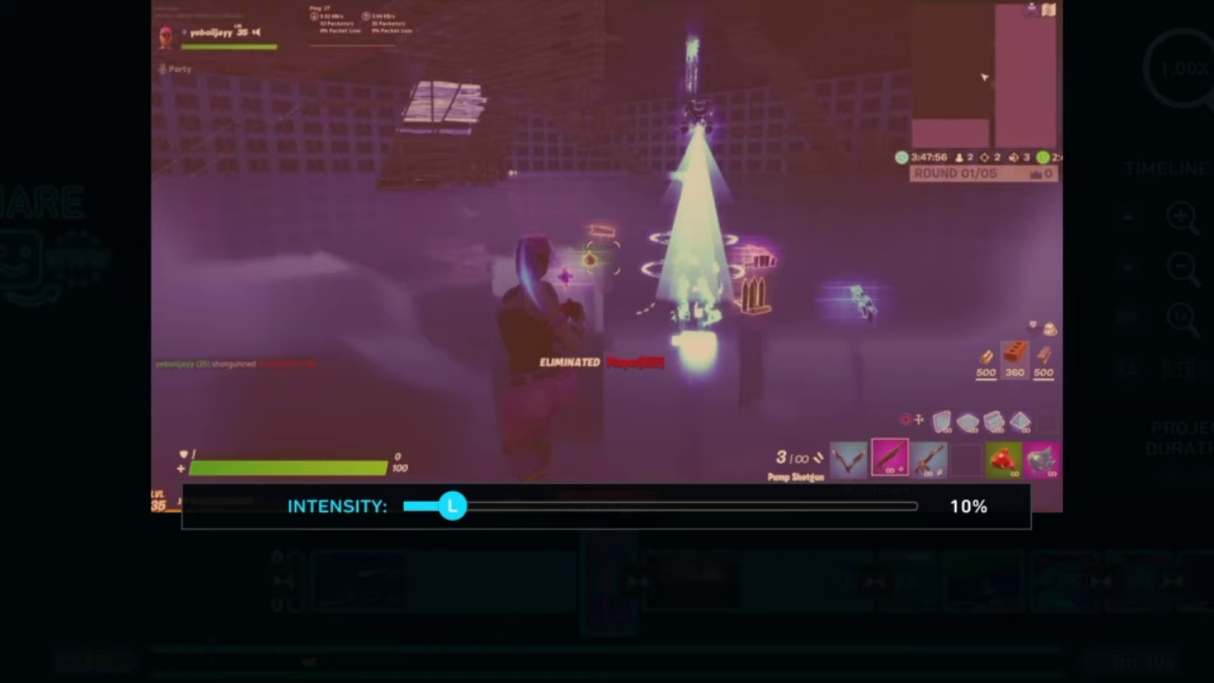
{"action": "key", "text": "Return"}
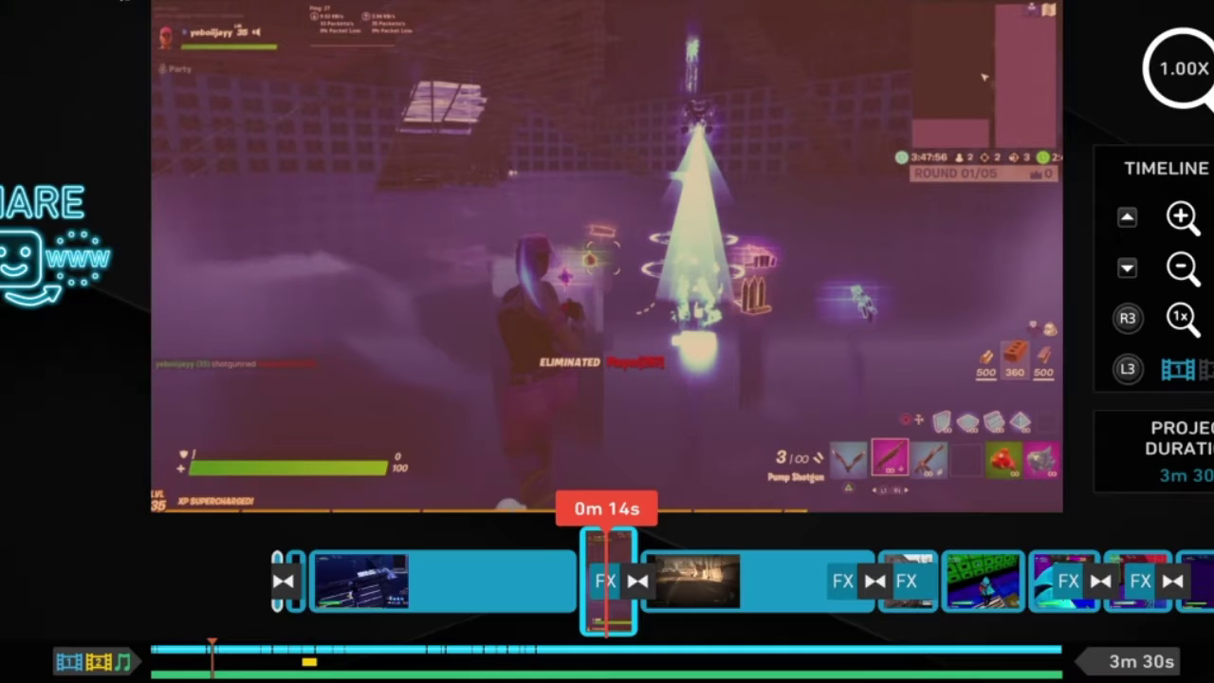
- Browse the theme stickers available as overlays for the timeline position at 0m 13s
{"action": "key", "text": "Left"}
{"action": "key", "text": "Right"}
{"action": "key", "text": "Right"}
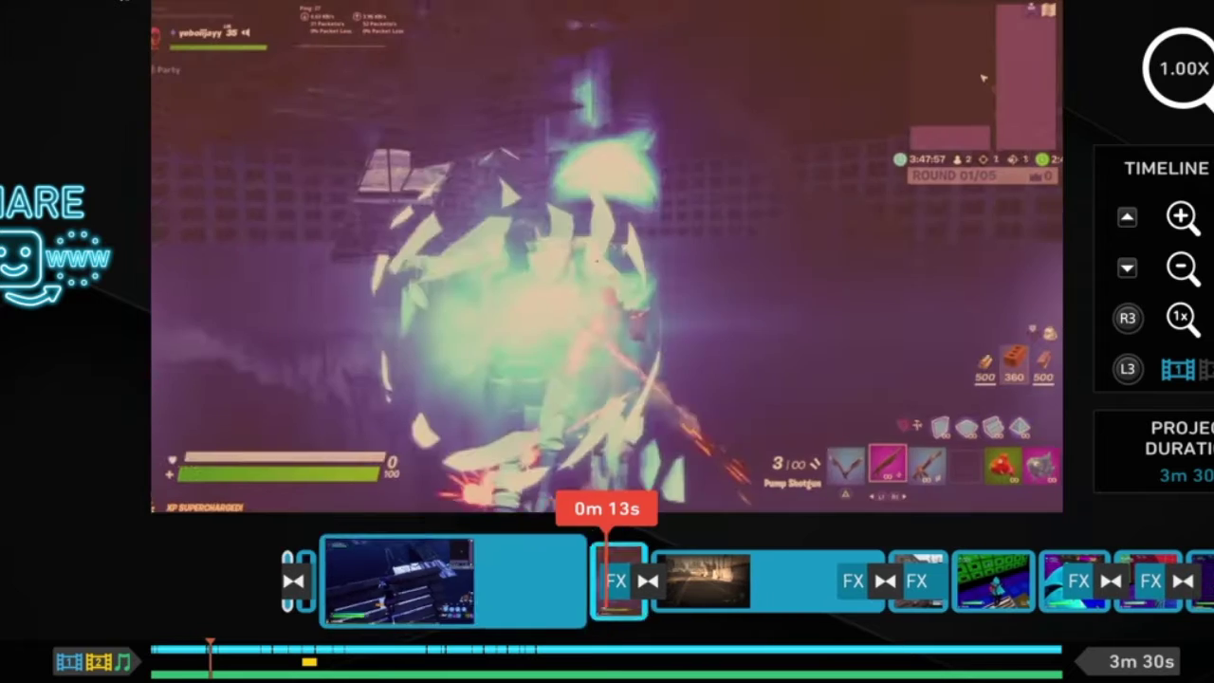
{"action": "key", "text": "Return"}
{"action": "key", "text": "Left"}
{"action": "key", "text": "Return"}
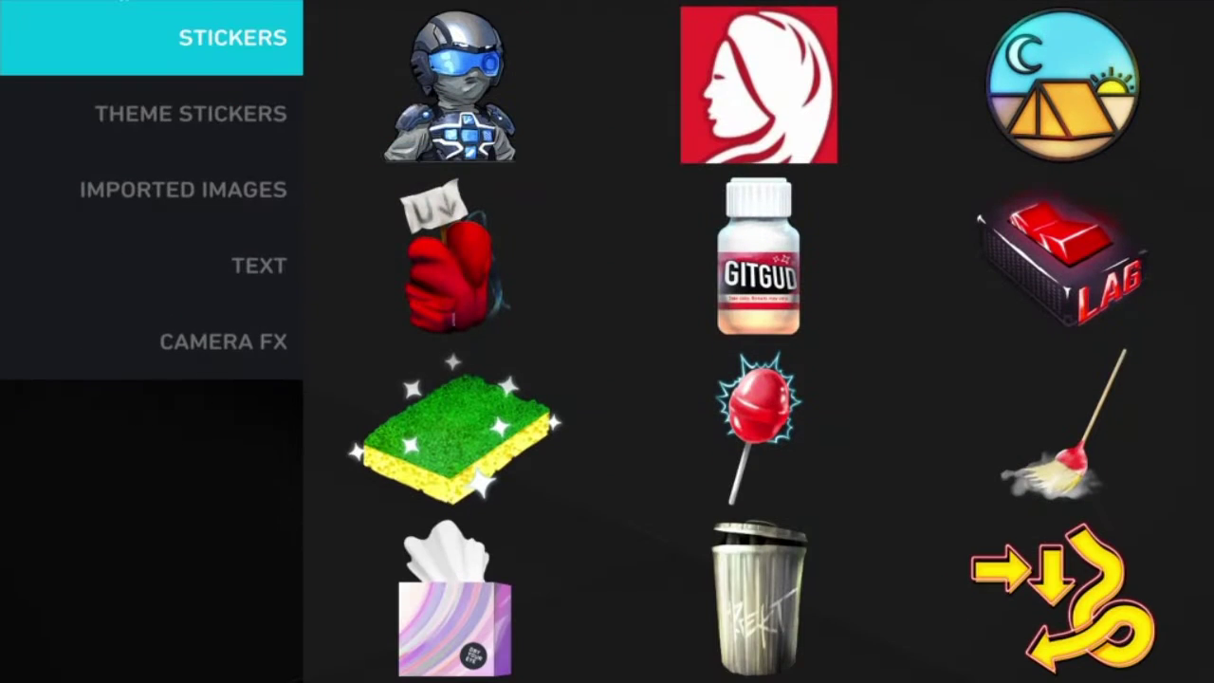
{"action": "key", "text": "Down"}
{"action": "key", "text": "Return"}
{"action": "key", "text": "Down"}
{"action": "key", "text": "Right"}
{"action": "key", "text": "Down"}
{"action": "key", "text": "Down"}
{"action": "key", "text": "Down"}
{"action": "key", "text": "Down"}
{"action": "key", "text": "Down"}
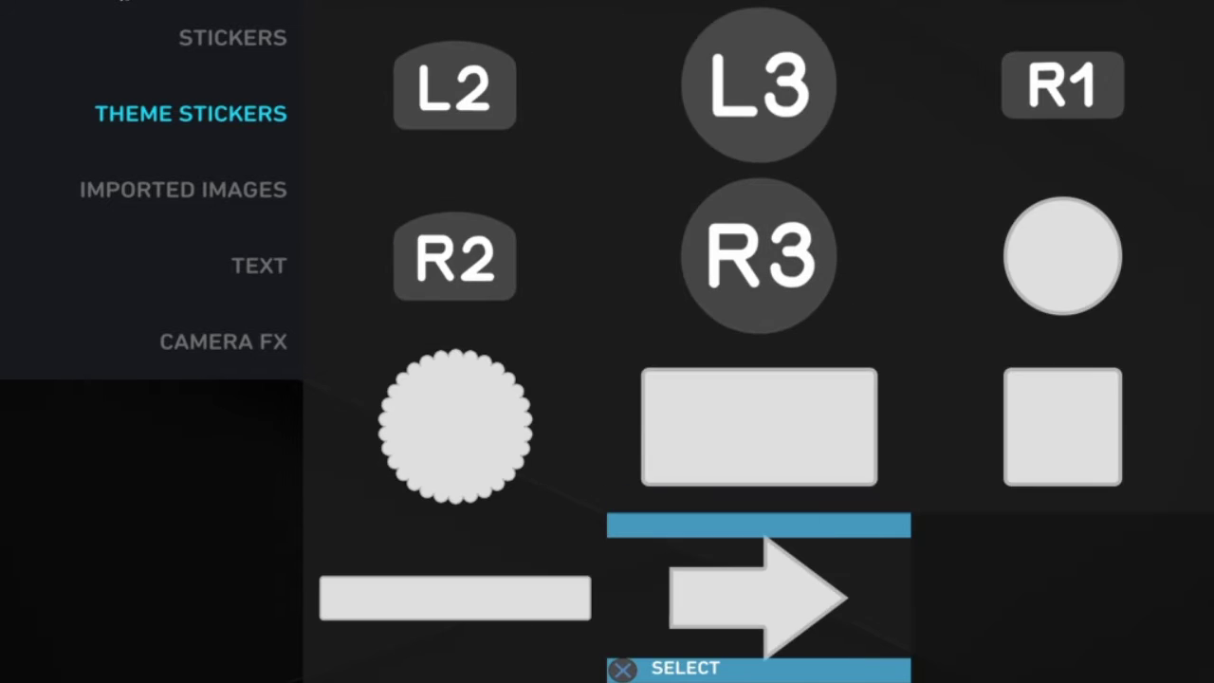
- Examine the Camera FX overlays, including the Quake effect, and leave the overlay library
{"action": "key", "text": "Up"}
{"action": "key", "text": "Up"}
{"action": "key", "text": "Up"}
{"action": "key", "text": "Up"}
{"action": "key", "text": "Up"}
{"action": "key", "text": "Up"}
{"action": "key", "text": "Left"}
{"action": "key", "text": "Left"}
{"action": "key", "text": "Down"}
{"action": "key", "text": "Down"}
{"action": "key", "text": "Down"}
{"action": "key", "text": "Return"}
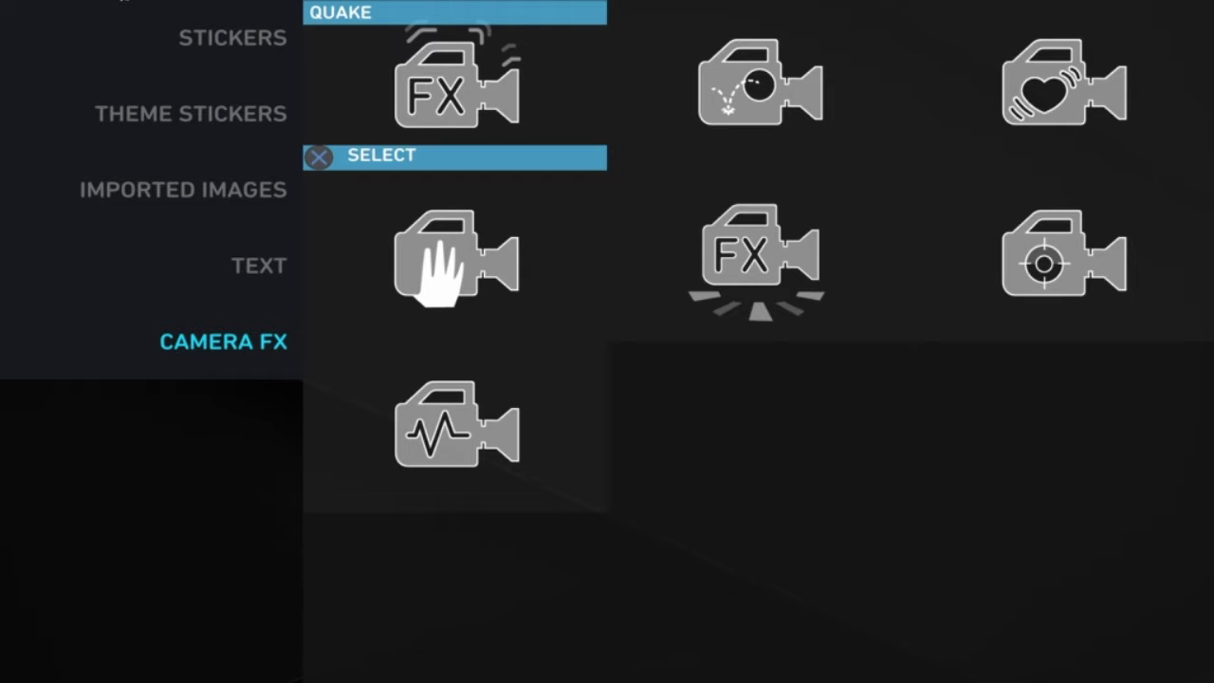
{"action": "key", "text": "Escape"}
- Check the intensity setting of the existing Quake overlay at 0m 13s and close it
{"action": "key", "text": "Return"}
{"action": "key", "text": "Left"}
{"action": "key", "text": "Return"}
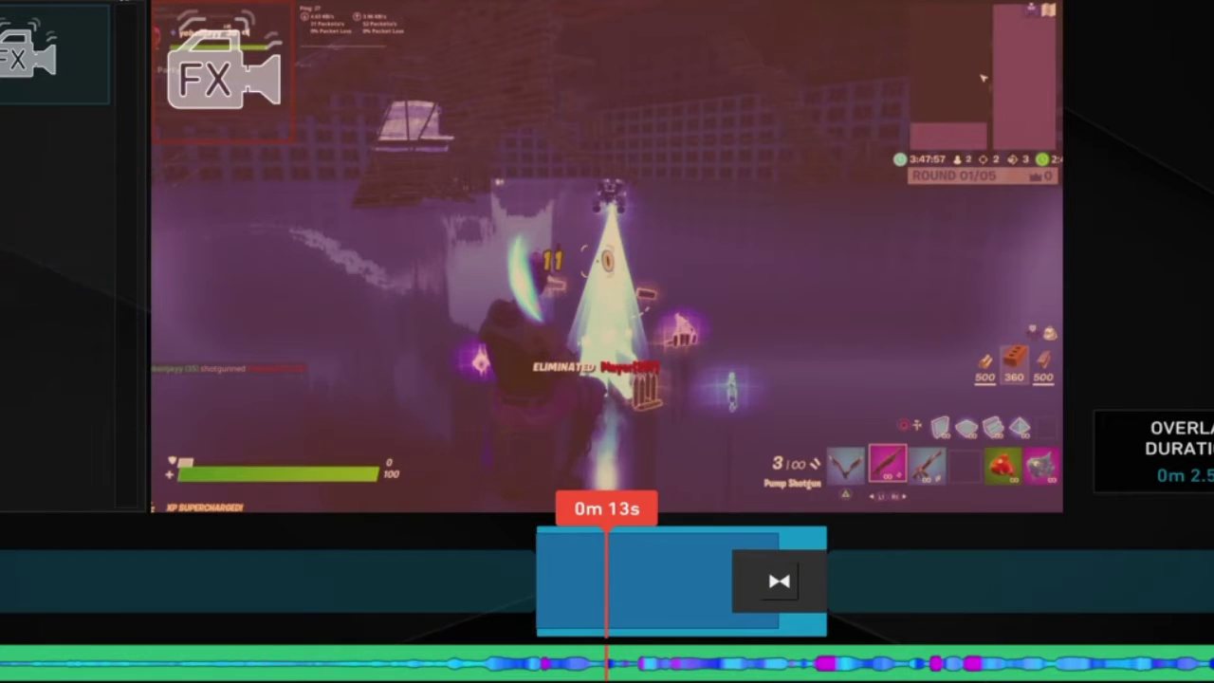
{"action": "key", "text": "Return"}
{"action": "key", "text": "Right"}
{"action": "key", "text": "Up"}
{"action": "key", "text": "Return"}
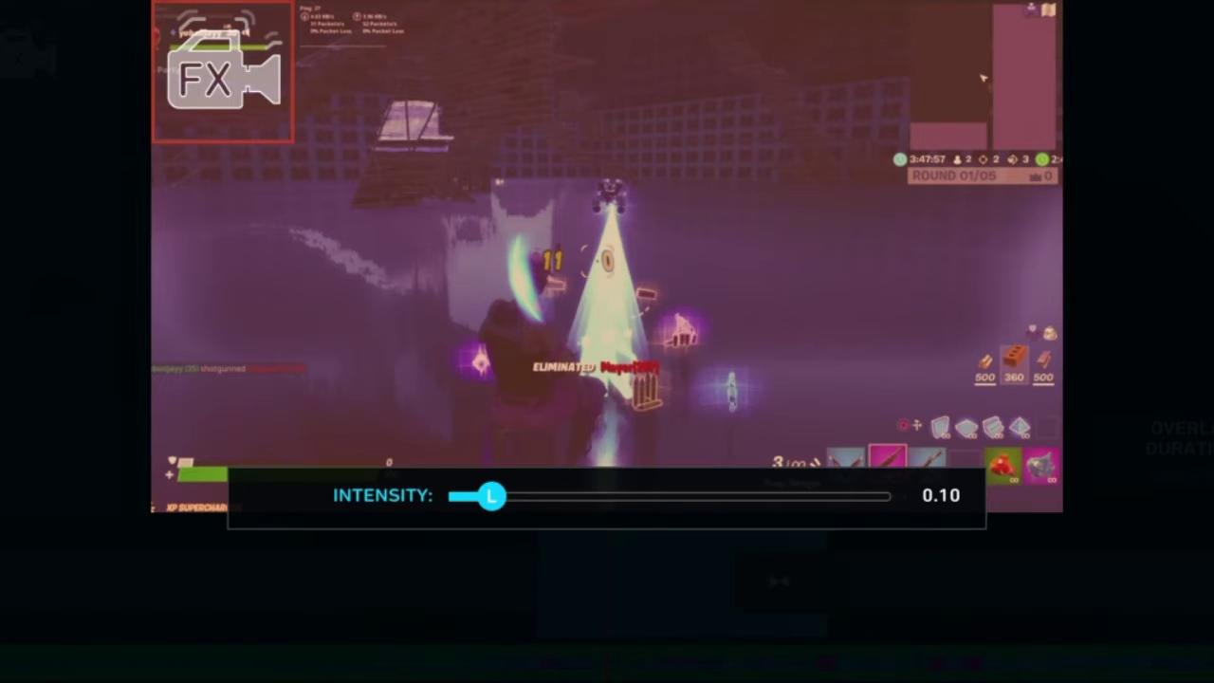
{"action": "key", "text": "Escape"}
{"action": "key", "text": "Escape"}
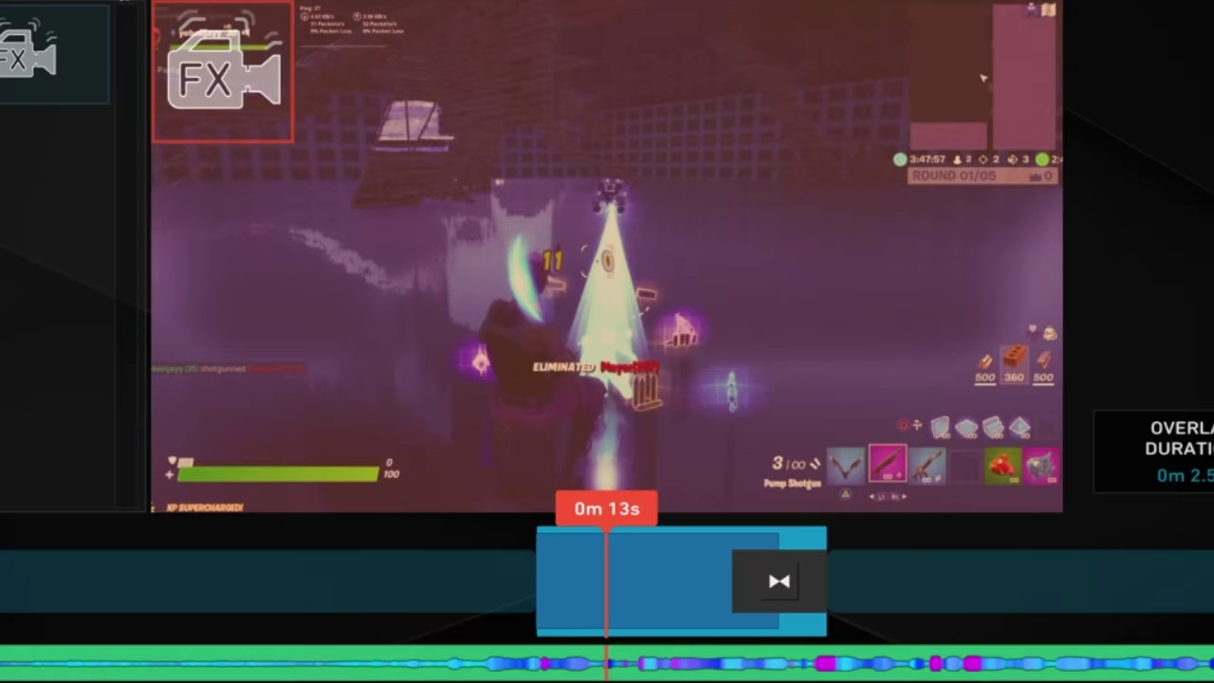
- Leave the overlay editor and play the sequence forward to the clip at 0m 24s
{"action": "key", "text": "space"}
{"action": "key", "text": "Escape"}
{"action": "key", "text": "Left"}
{"action": "key", "text": "space"}
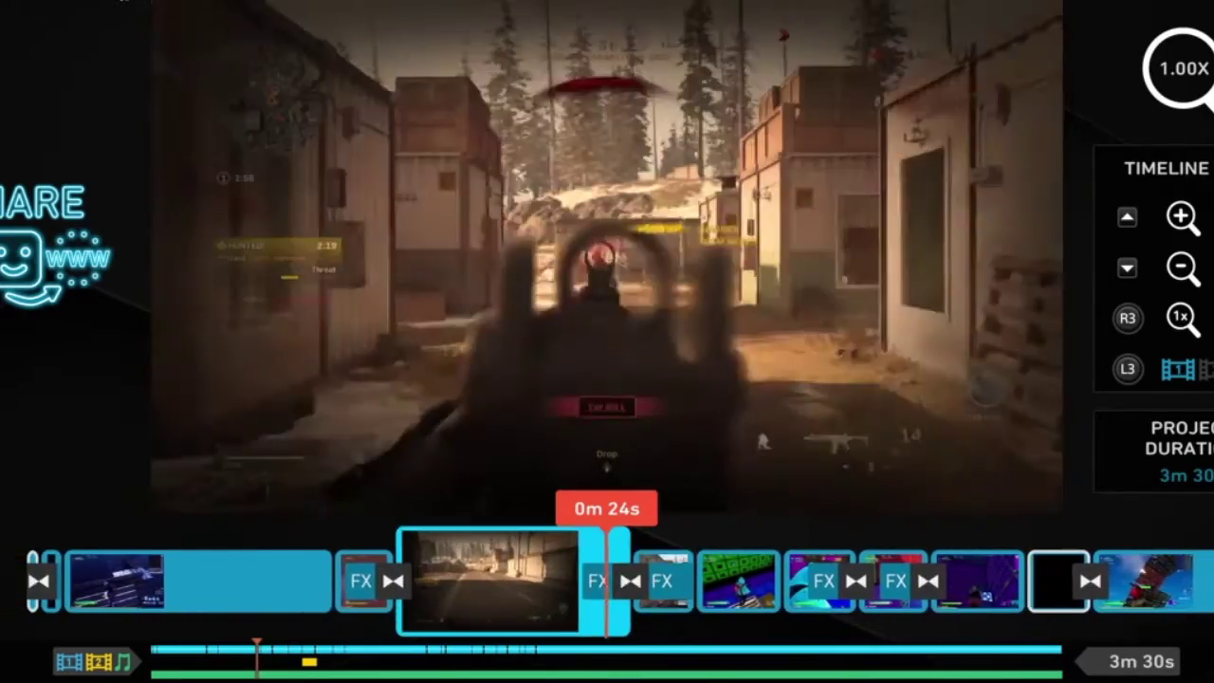
{"action": "key", "text": "Right"}
{"action": "key", "text": "Left"}
{"action": "key", "text": "Return"}
{"action": "key", "text": "Down"}
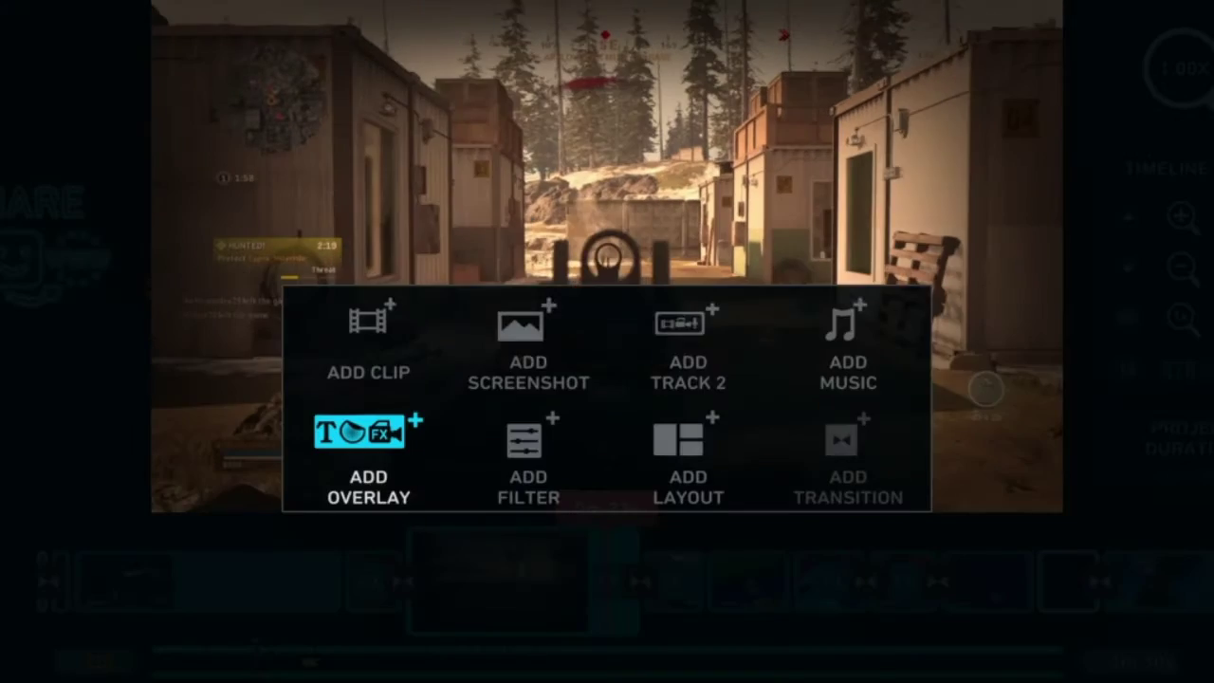
{"action": "key", "text": "Right"}
{"action": "key", "text": "Escape"}
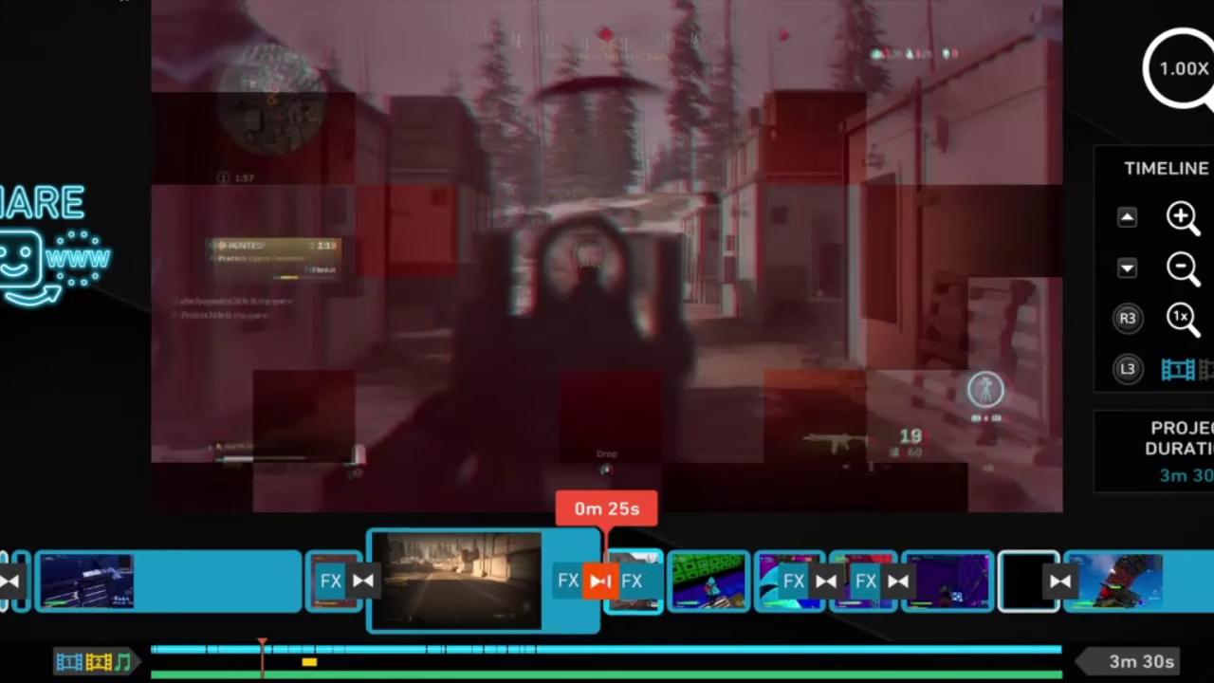
- Replace the transition at 0m 25s with Block Fade from the dissolve transitions
{"action": "key", "text": "Return"}
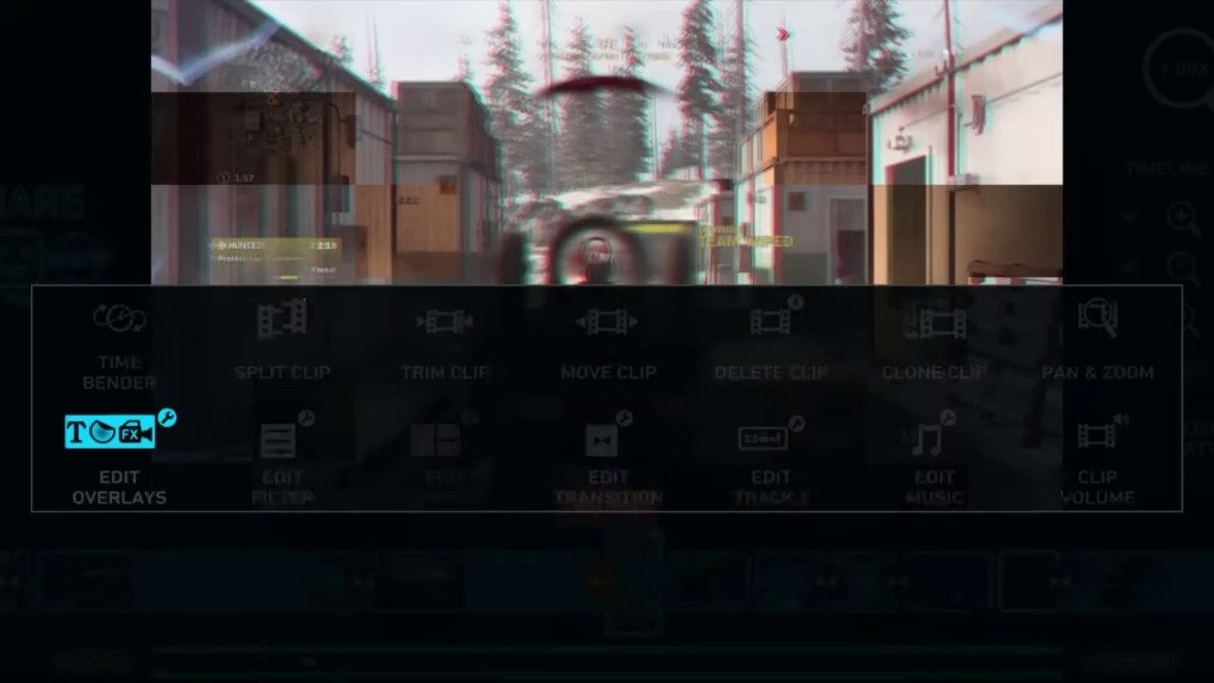
{"action": "key", "text": "Right"}
{"action": "key", "text": "Right"}
{"action": "key", "text": "Return"}
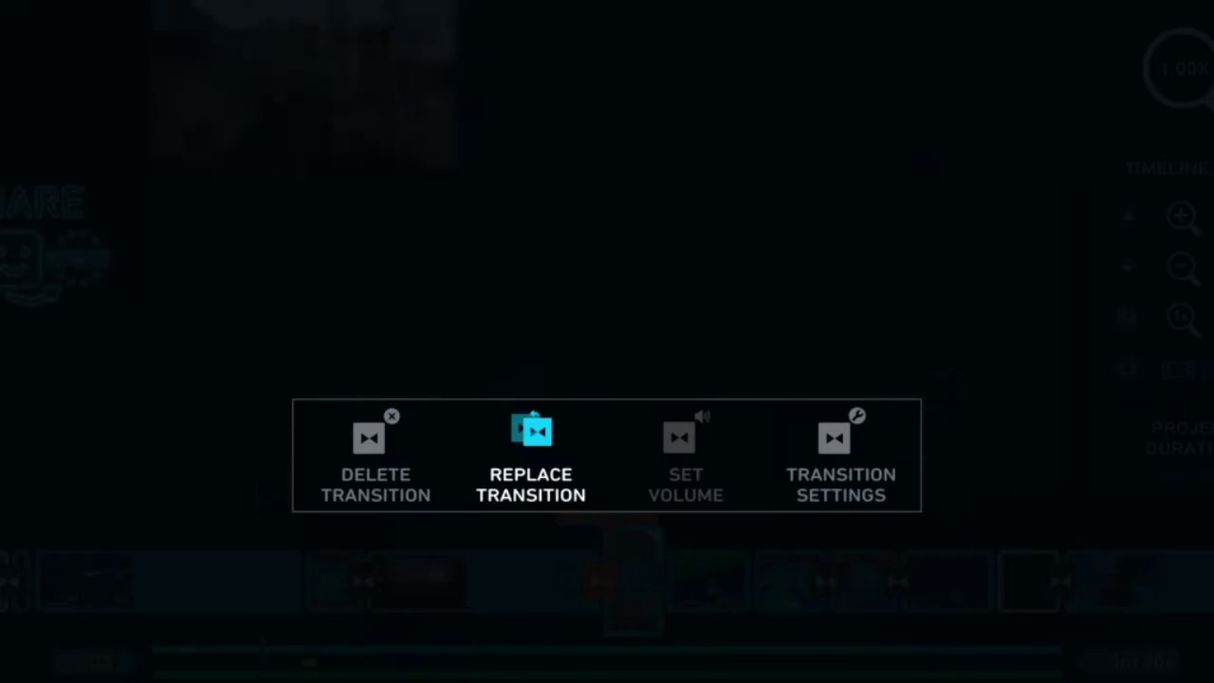
{"action": "key", "text": "Return"}
{"action": "key", "text": "Left"}
{"action": "key", "text": "Down"}
{"action": "key", "text": "Down"}
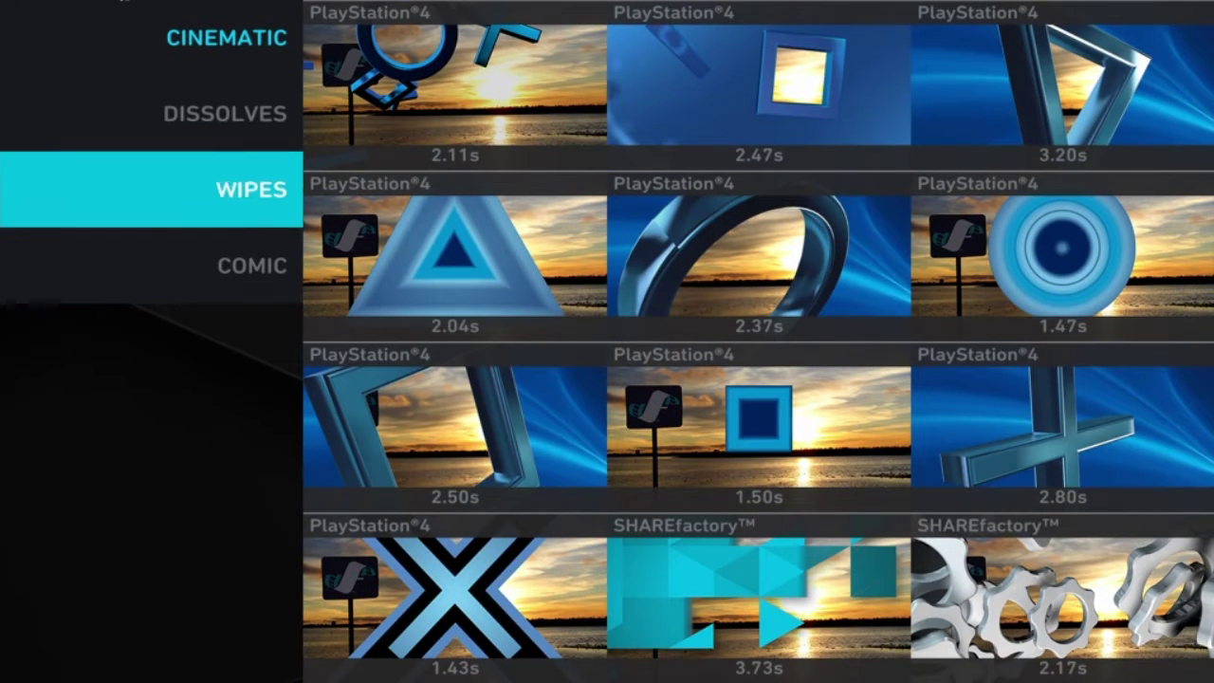
{"action": "key", "text": "Up"}
{"action": "key", "text": "Return"}
{"action": "key", "text": "Right"}
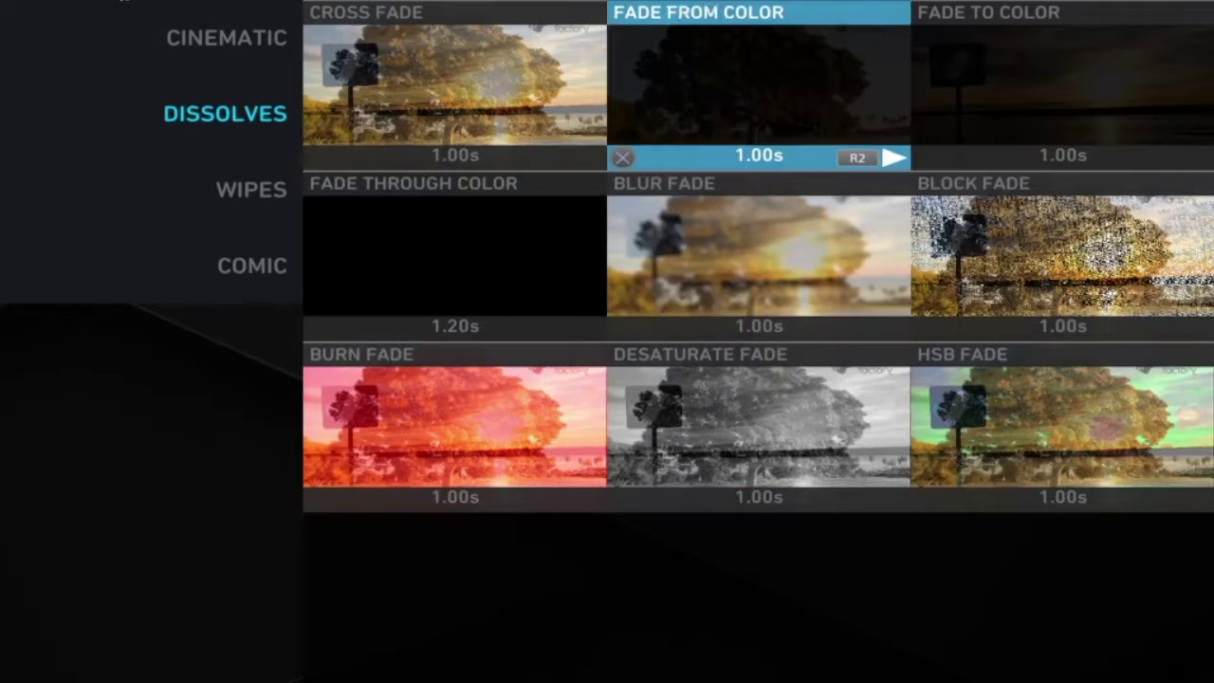
{"action": "key", "text": "Right"}
{"action": "key", "text": "Down"}
{"action": "key", "text": "Return"}
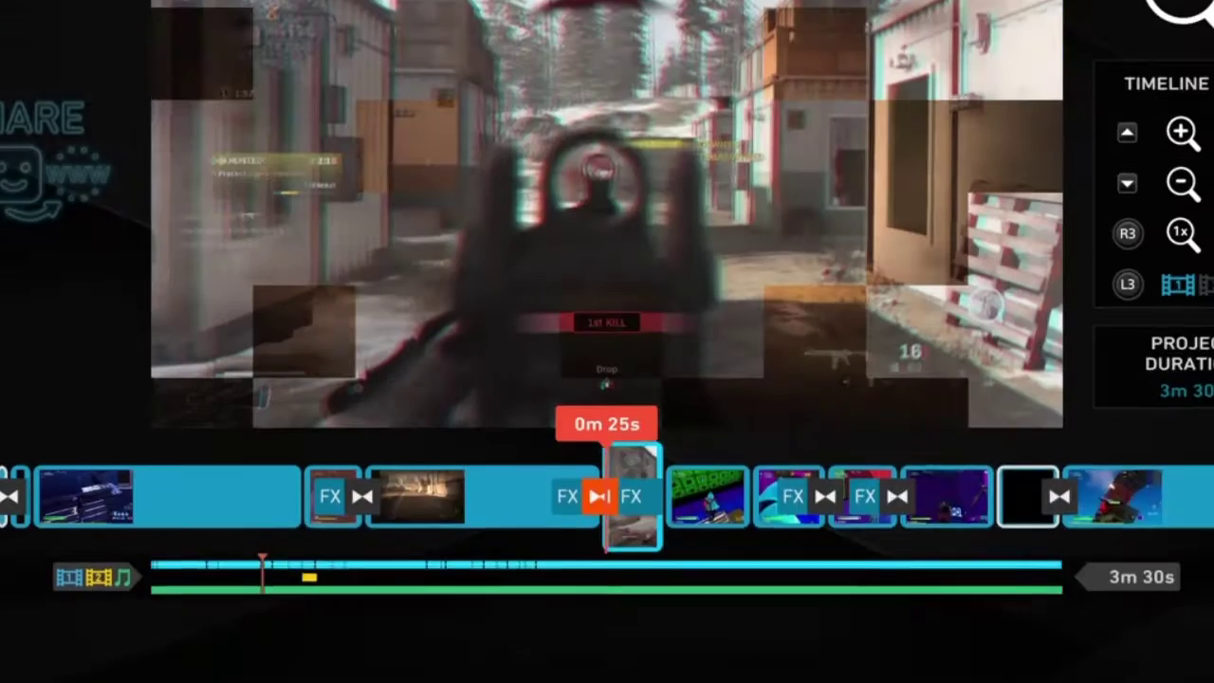
- Examine the block width and block height settings of the transition at 0m 25s
{"action": "key", "text": "Return"}
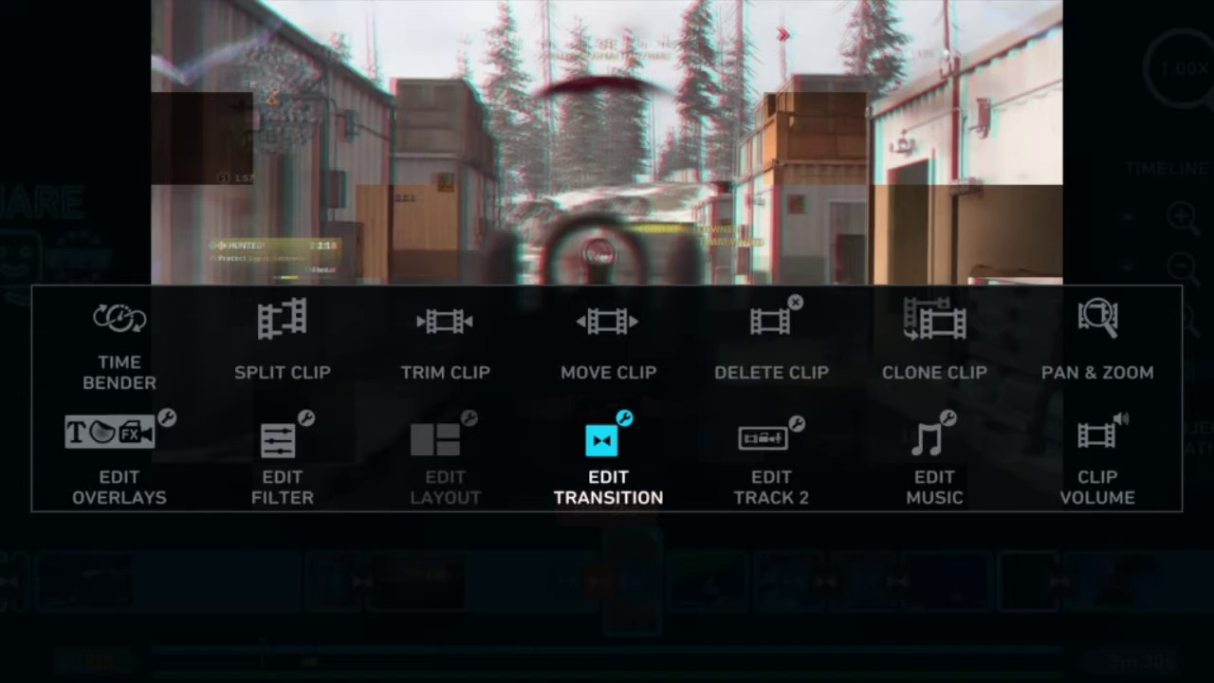
{"action": "key", "text": "Return"}
{"action": "key", "text": "Return"}
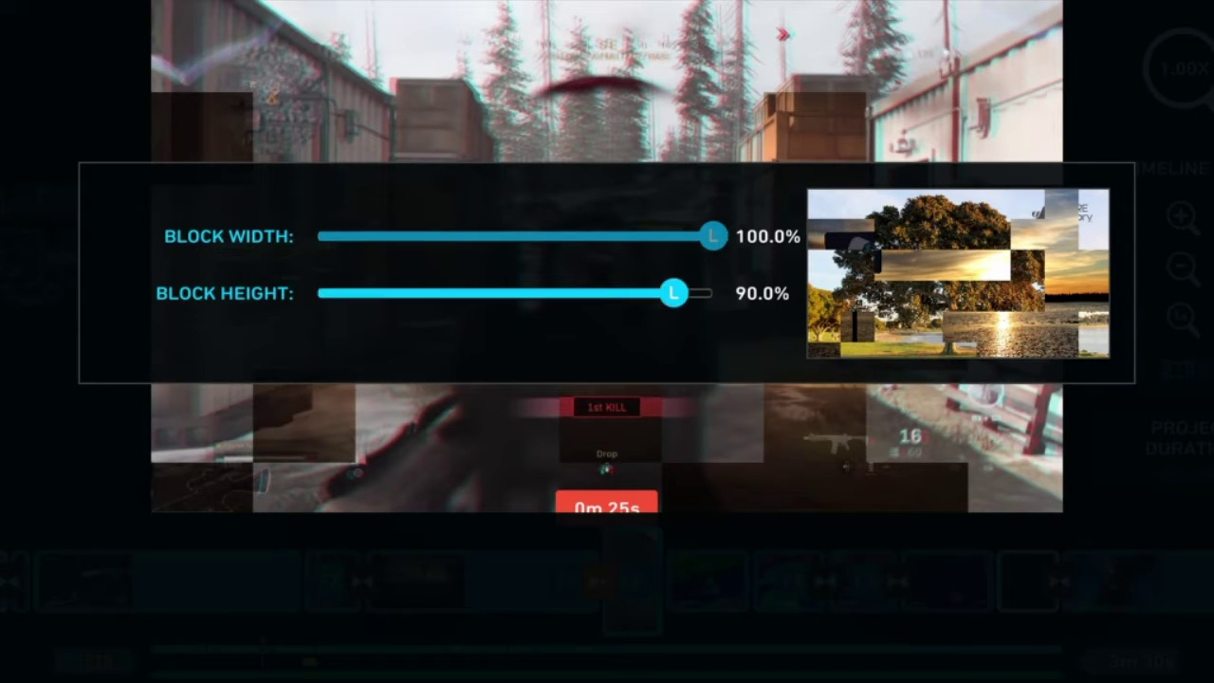
{"action": "key", "text": "Escape"}
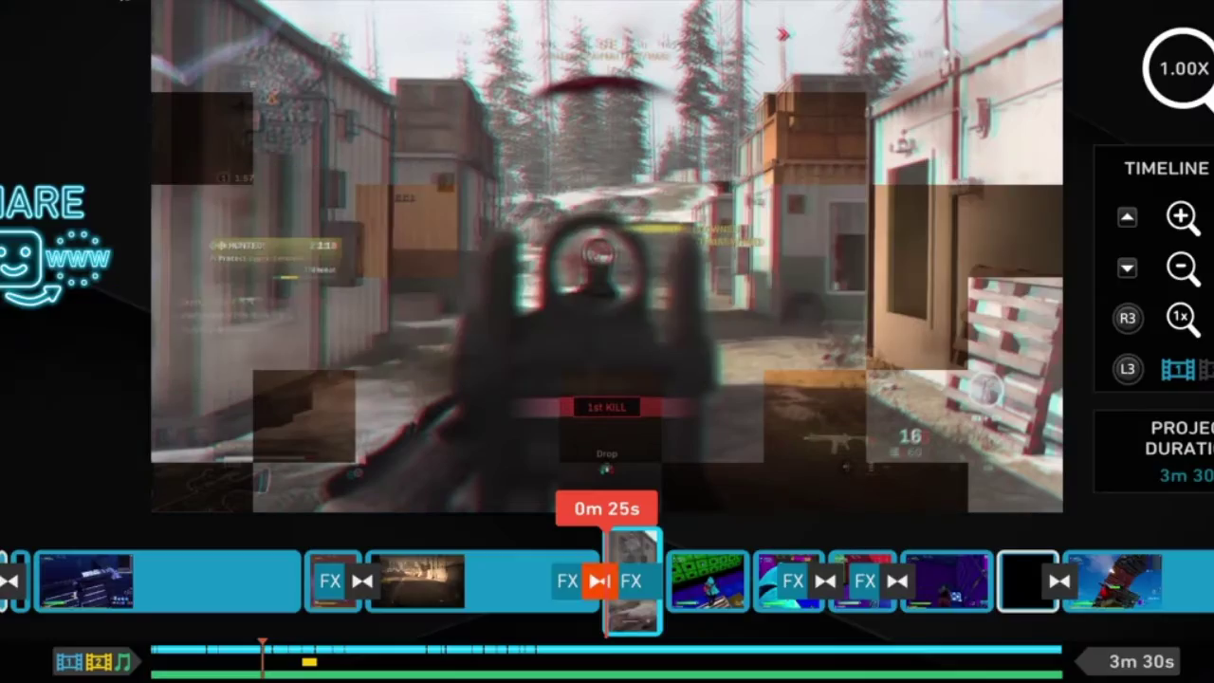
- Apply the Anaglyph filter to the clip that follows the block fade transition
{"action": "key", "text": "Left"}
{"action": "key", "text": "space"}
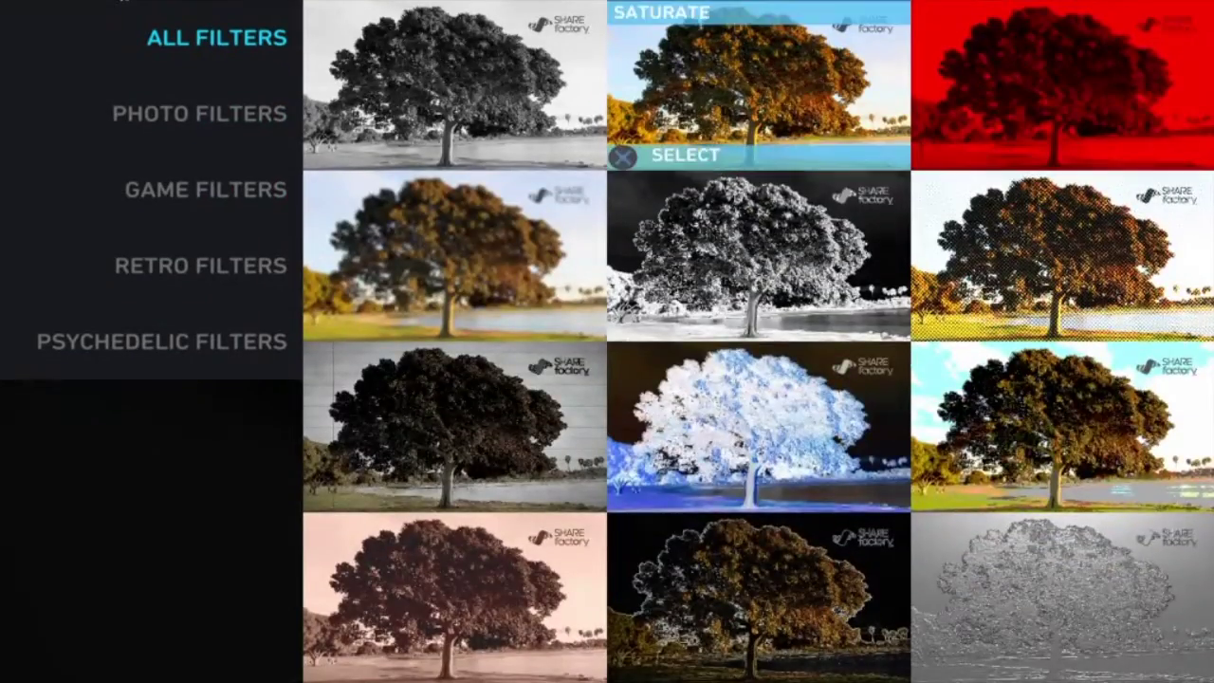
{"action": "key", "text": "Down"}
{"action": "key", "text": "Down"}
{"action": "key", "text": "Down"}
{"action": "key", "text": "Down"}
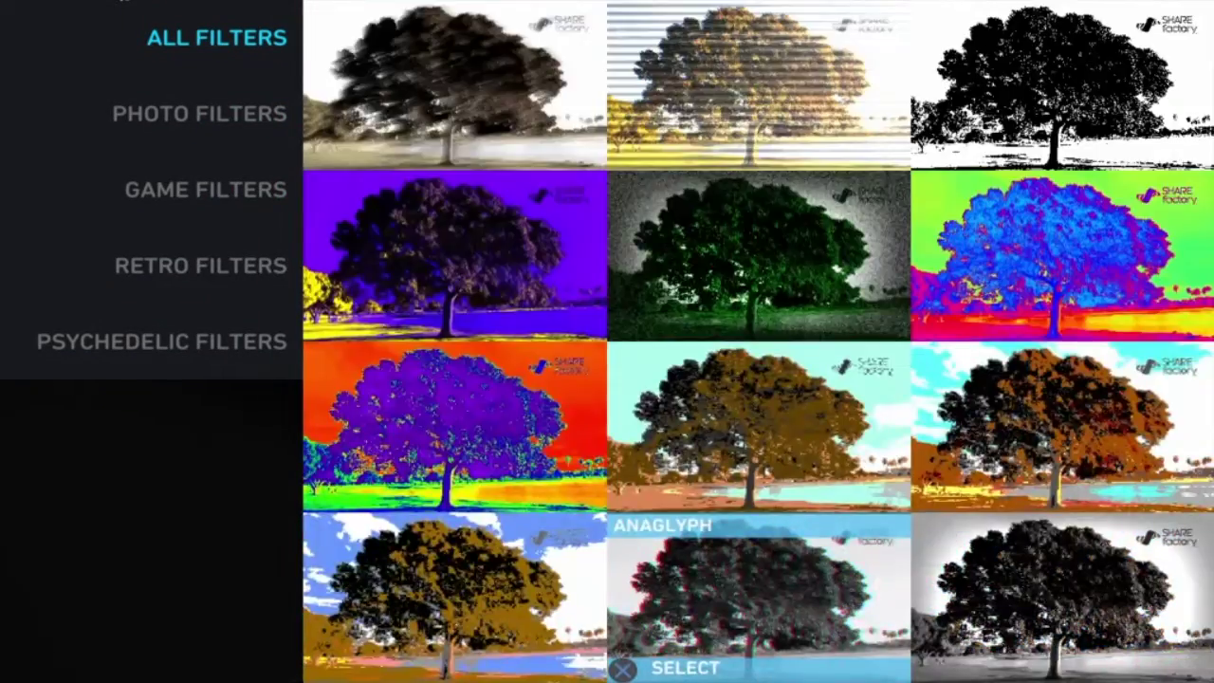
{"action": "key", "text": "Return"}
- Check the intensity setting of the Anaglyph filter on the clip at 0m 27s
{"action": "key", "text": "Left"}
{"action": "key", "text": "Left"}
{"action": "key", "text": "Return"}
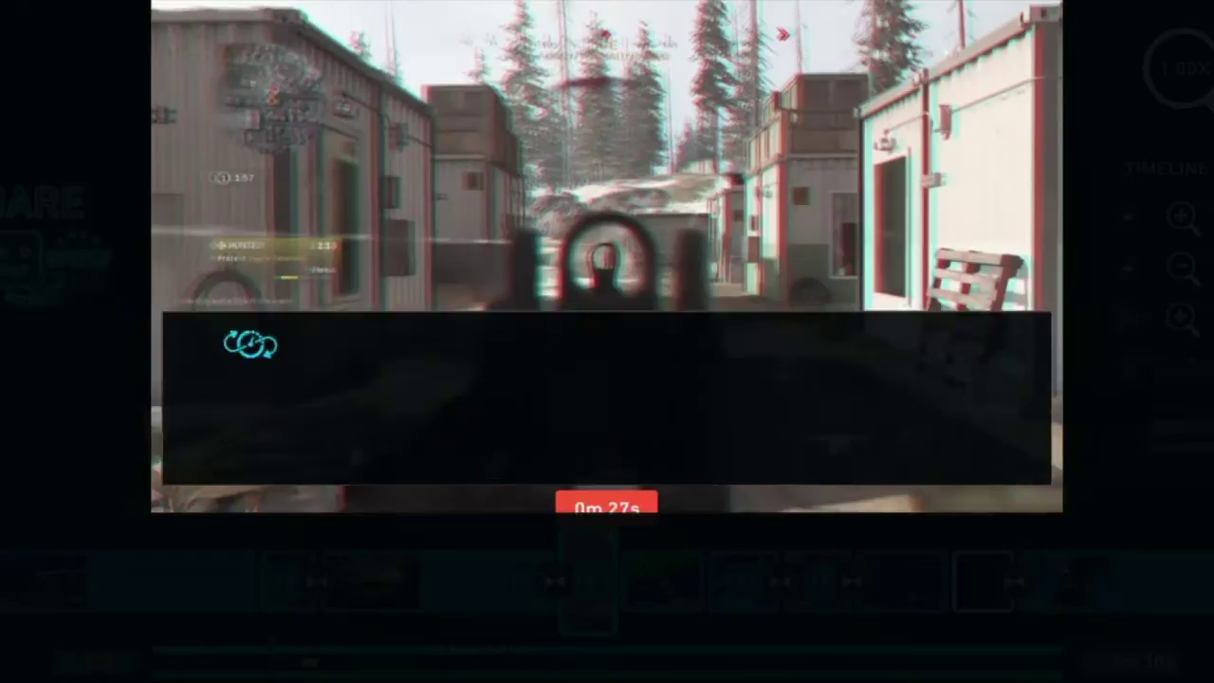
{"action": "key", "text": "Down"}
{"action": "key", "text": "Right"}
{"action": "key", "text": "Return"}
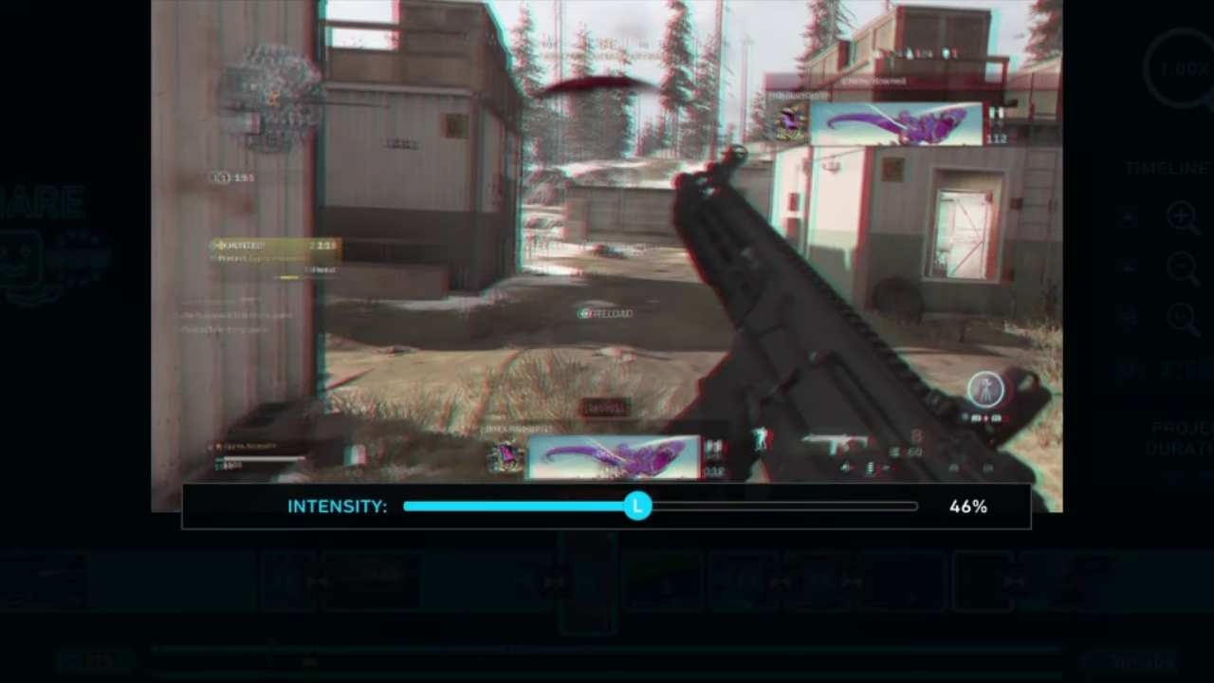
{"action": "key", "text": "Return"}
- Examine the filters available for the clip at 0m 20s, down to the row below Blacklight
{"action": "key", "text": "Left"}
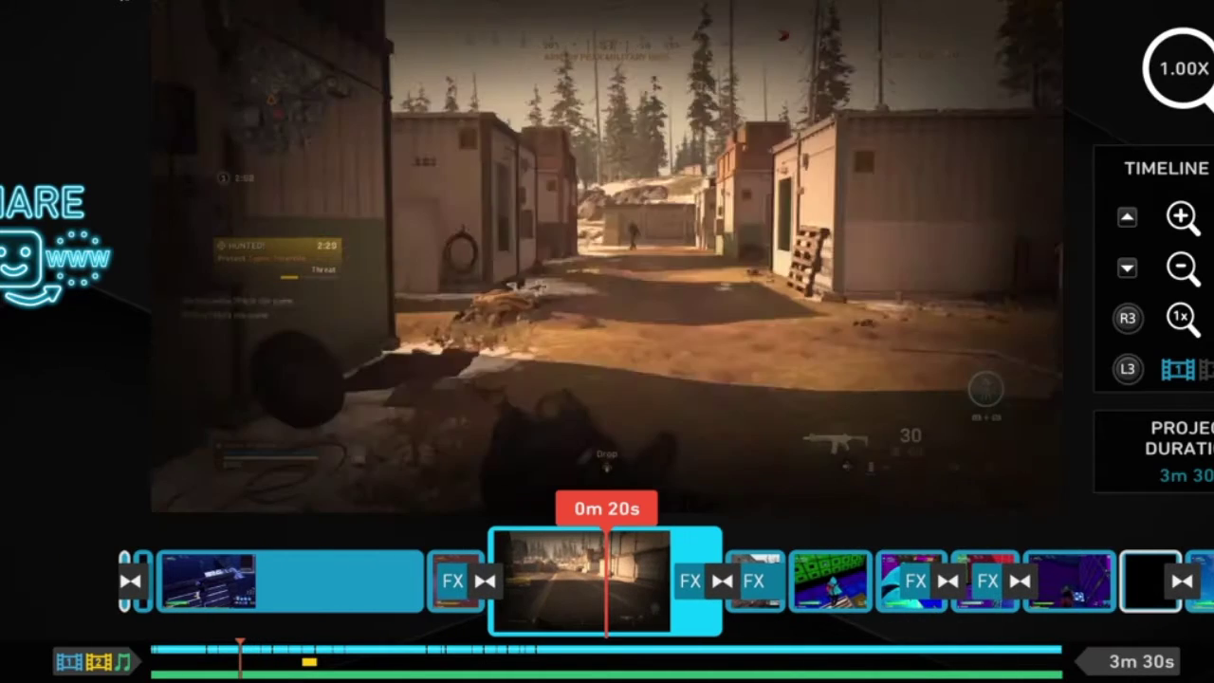
{"action": "key", "text": "Return"}
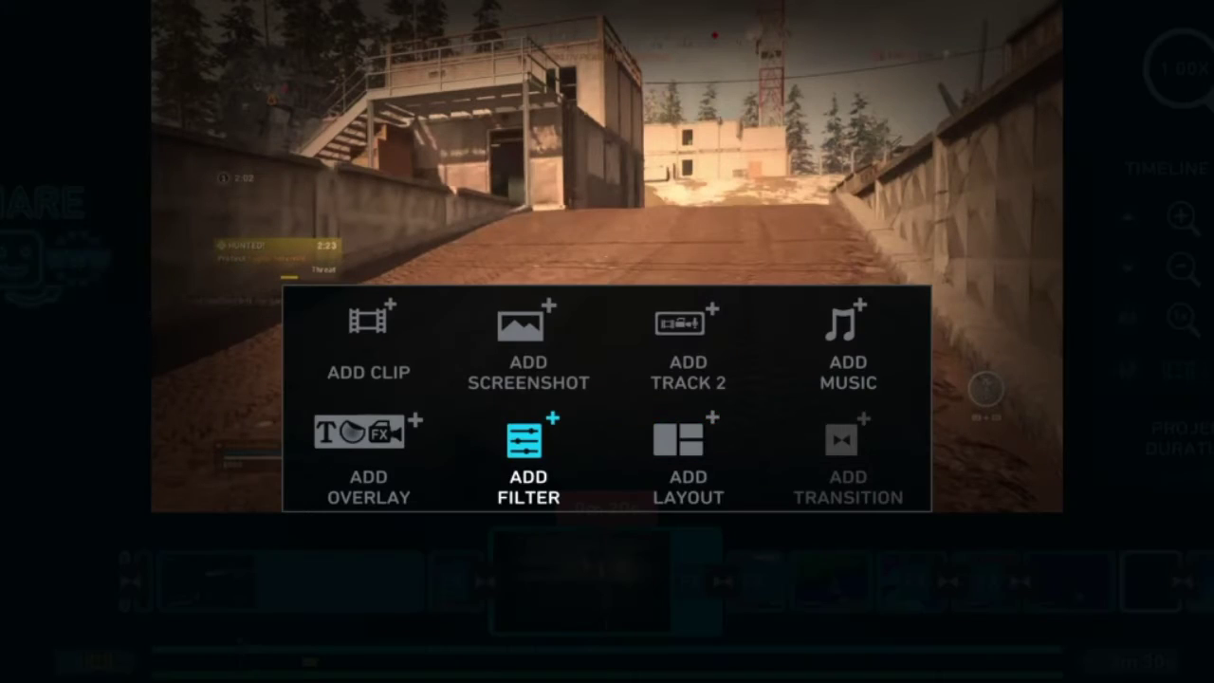
{"action": "key", "text": "Return"}
{"action": "key", "text": "Down"}
{"action": "key", "text": "Down"}
{"action": "key", "text": "Down"}
{"action": "key", "text": "Down"}
{"action": "key", "text": "Down"}
{"action": "key", "text": "Down"}
{"action": "key", "text": "Down"}
{"action": "key", "text": "Down"}
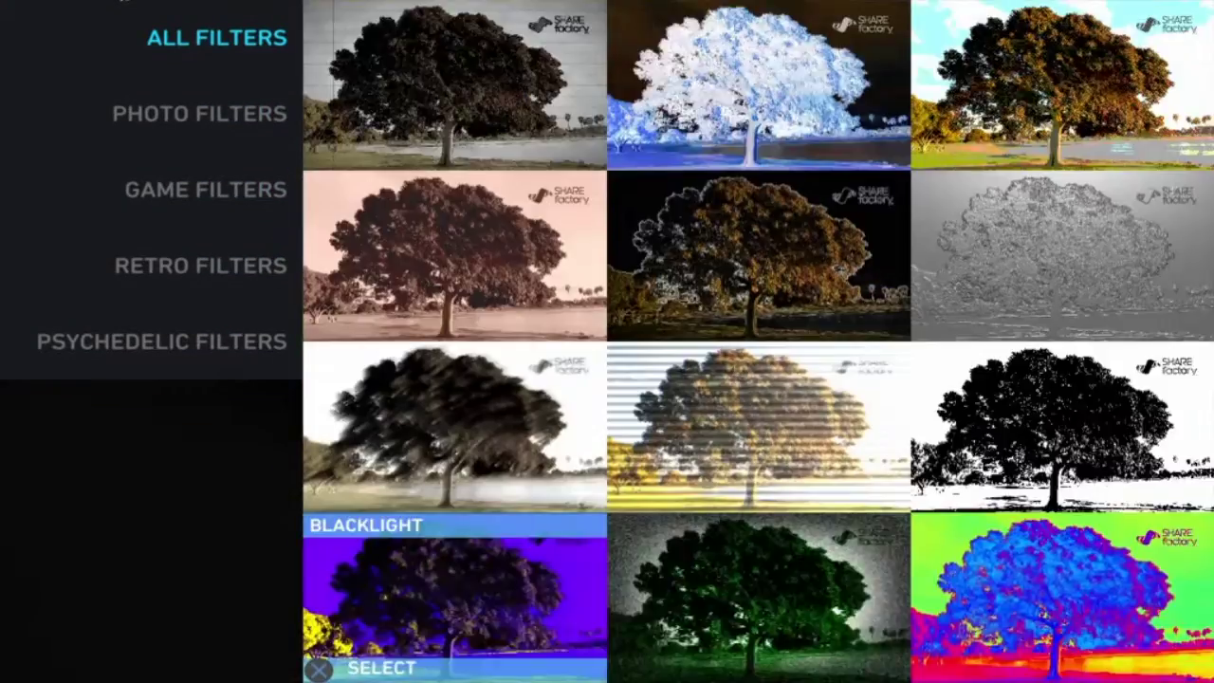
{"action": "key", "text": "Down"}
{"action": "key", "text": "Return"}
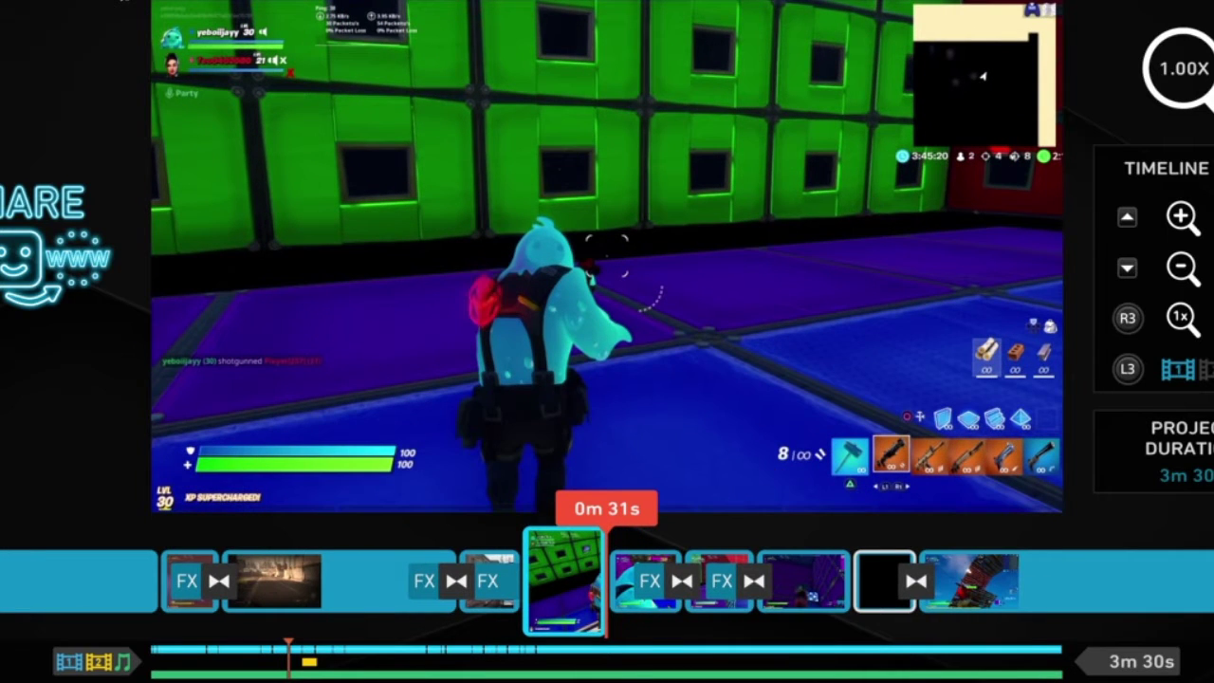
- Look at the option for adding a Track 2 clip at 0m 35s
{"action": "key", "text": "Left"}
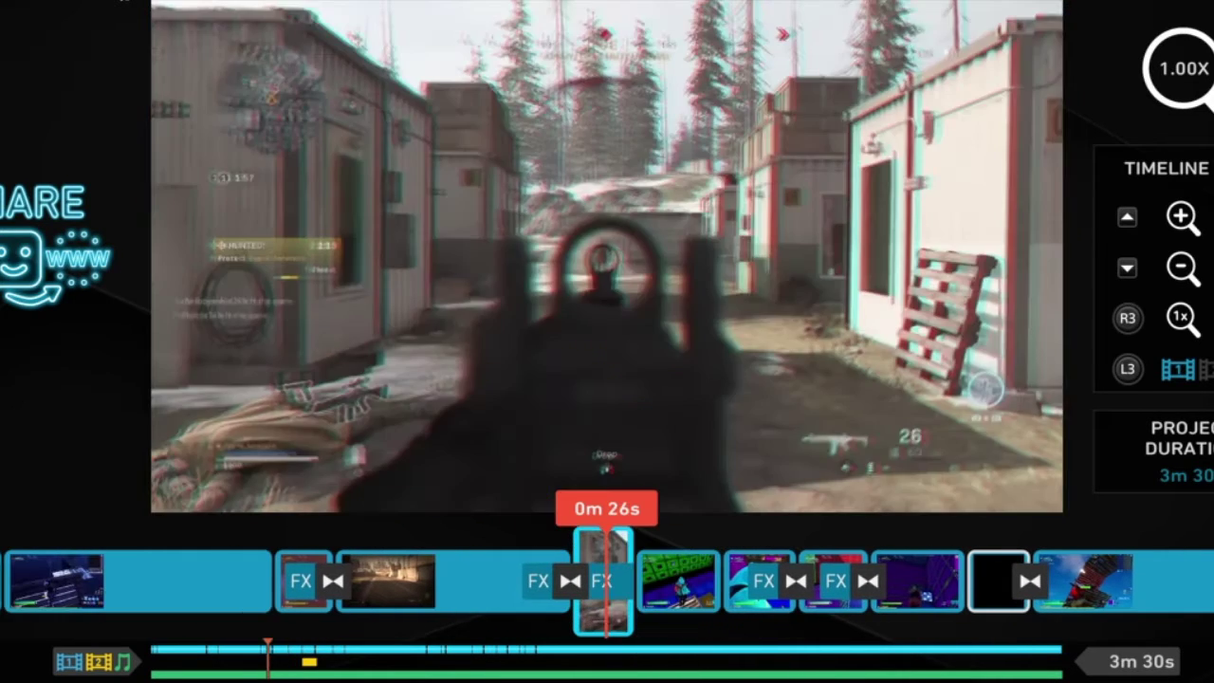
{"action": "key", "text": "Right"}
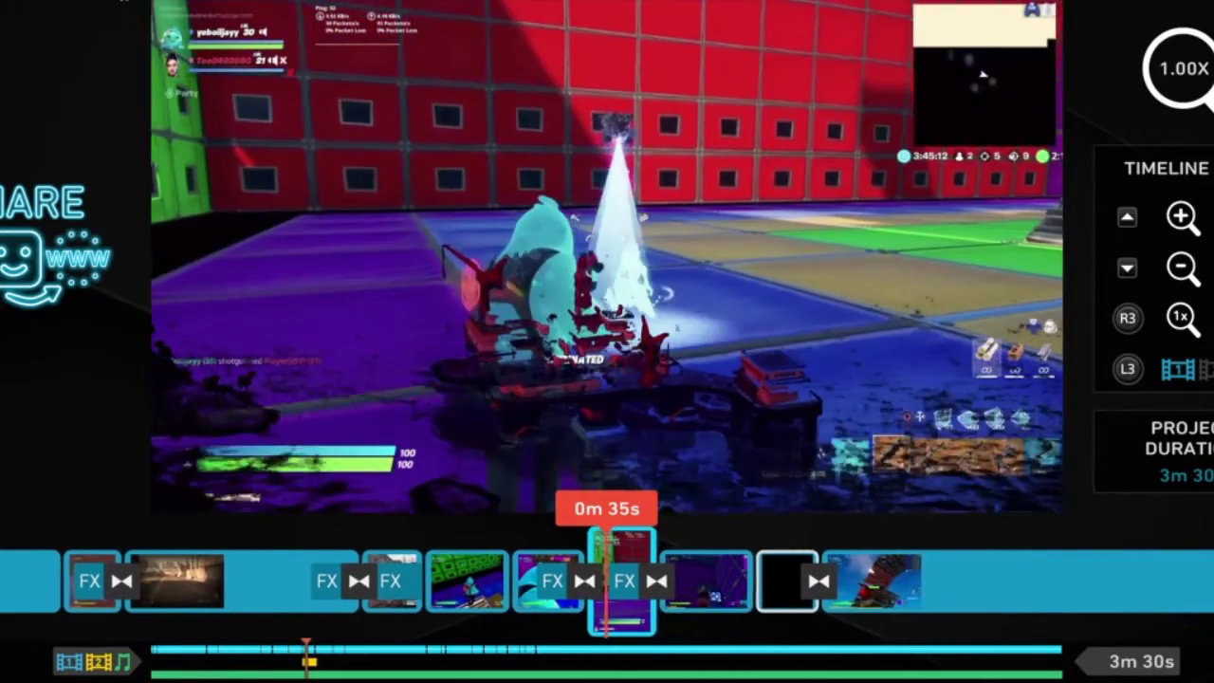
{"action": "key", "text": "Return"}
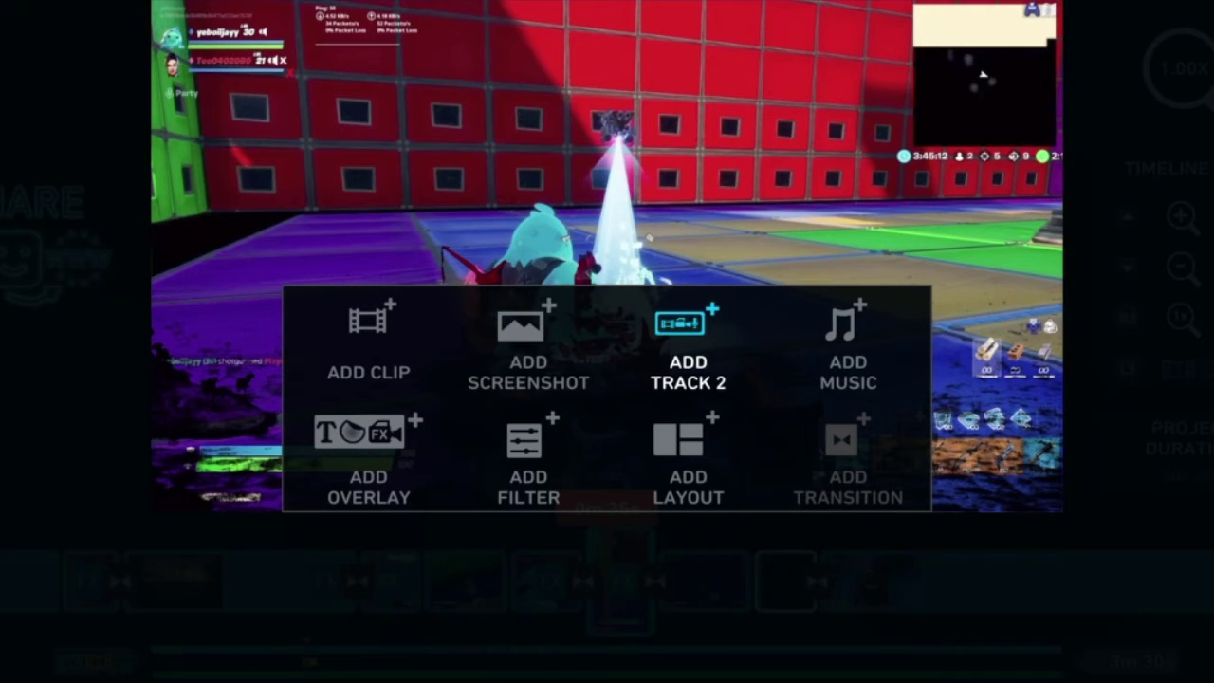
{"action": "key", "text": "Return"}
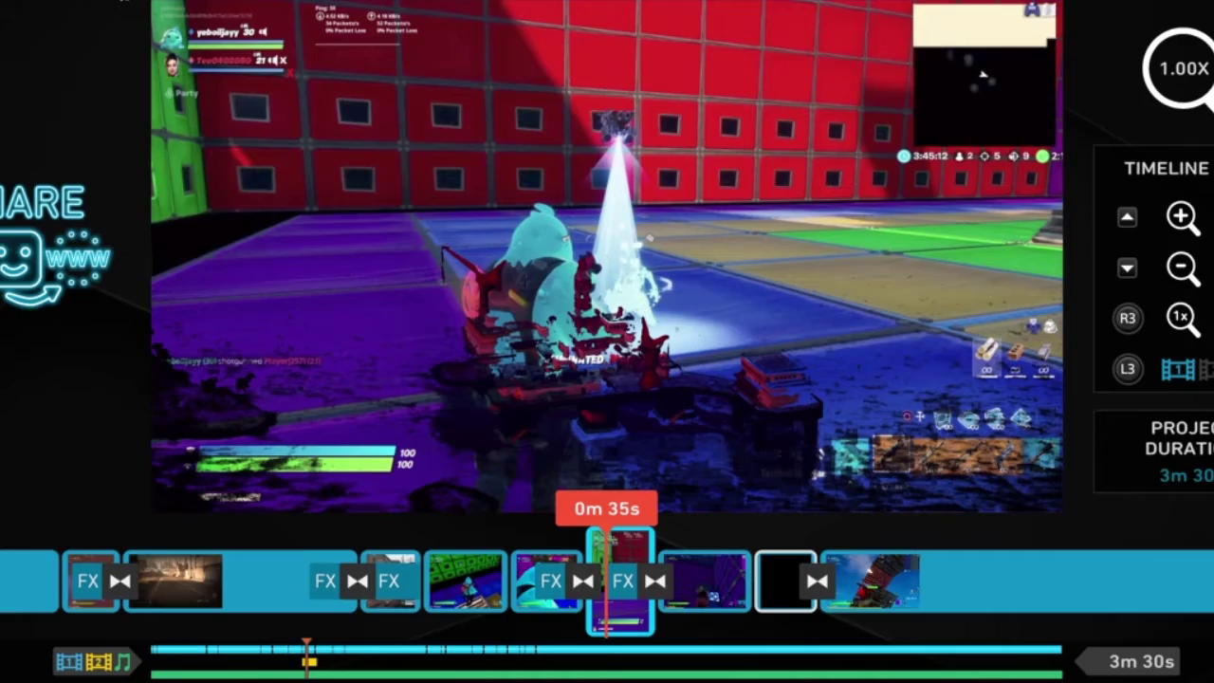
- Go back to 0m 31s and play the sequence forward to the clip at 0m 35s
{"action": "key", "text": "Left"}
{"action": "key", "text": "Left"}
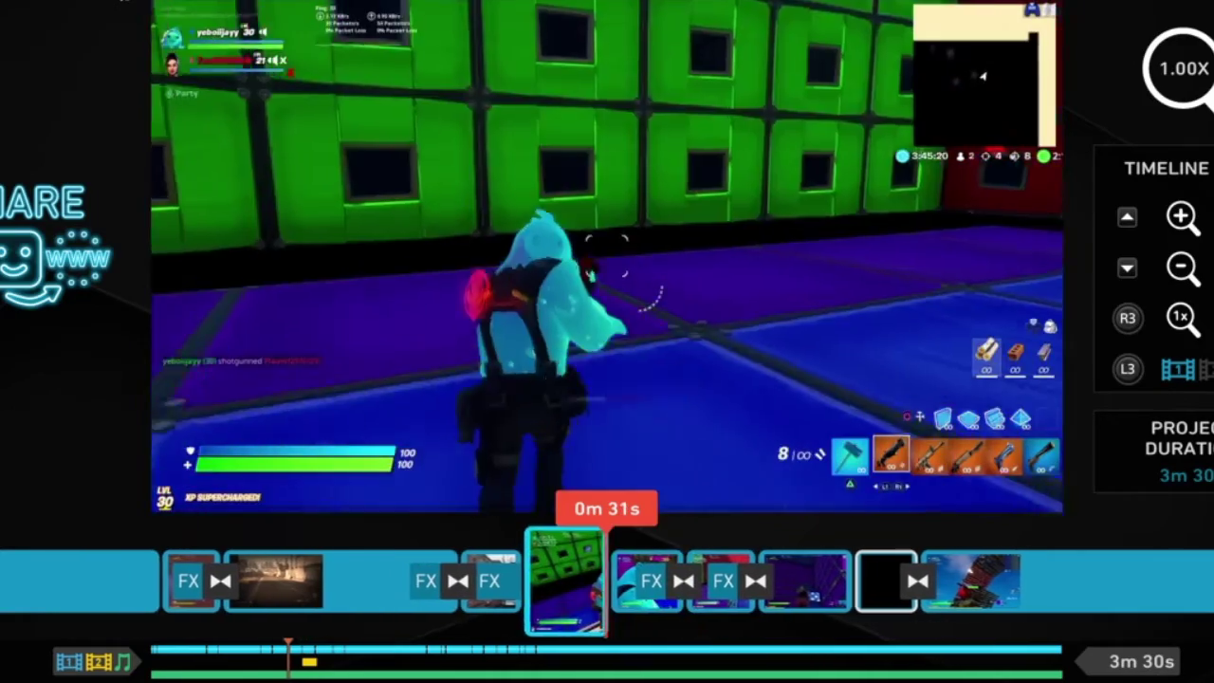
{"action": "key", "text": "Right"}
{"action": "key", "text": "space"}
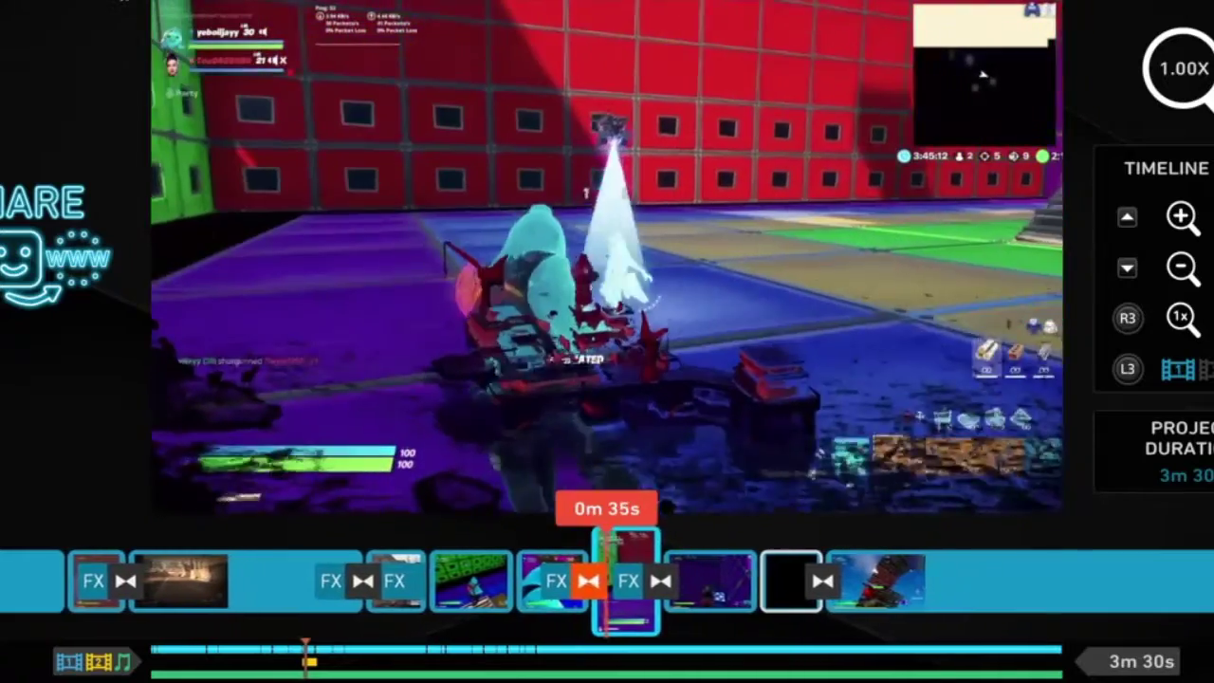
- Examine the editing options of the Track 2 clip at 0m 35s, including its PIP and filter options
{"action": "key", "text": "Return"}
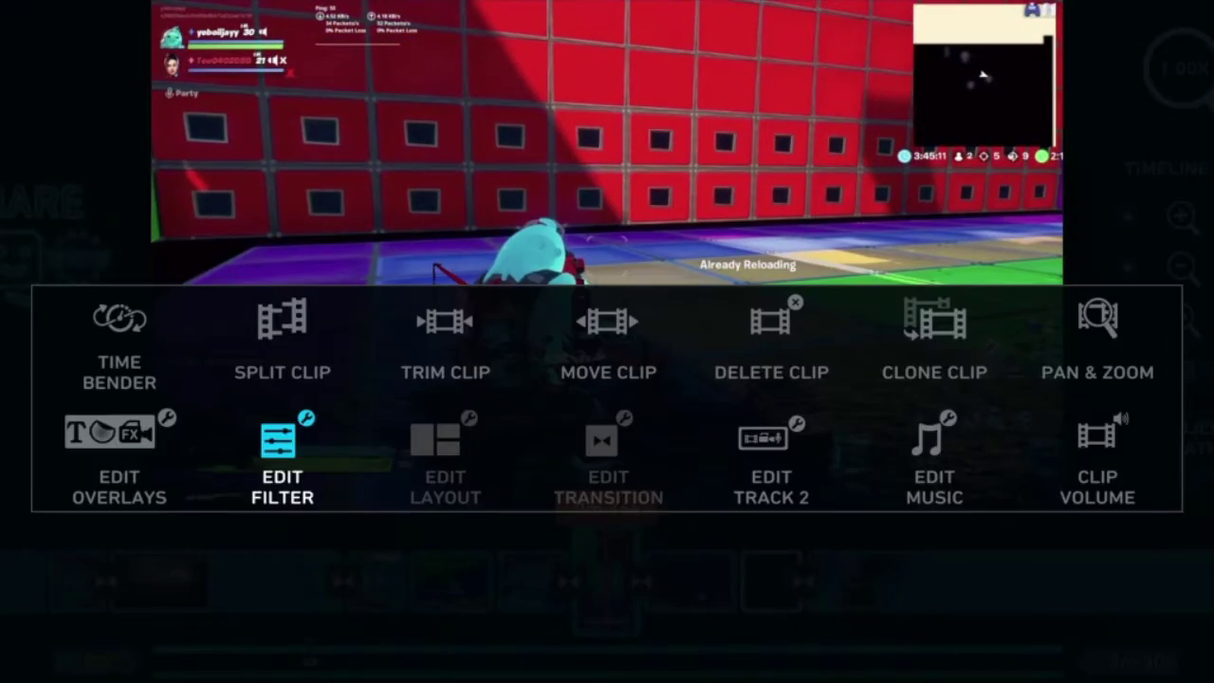
{"action": "key", "text": "Return"}
{"action": "key", "text": "Return"}
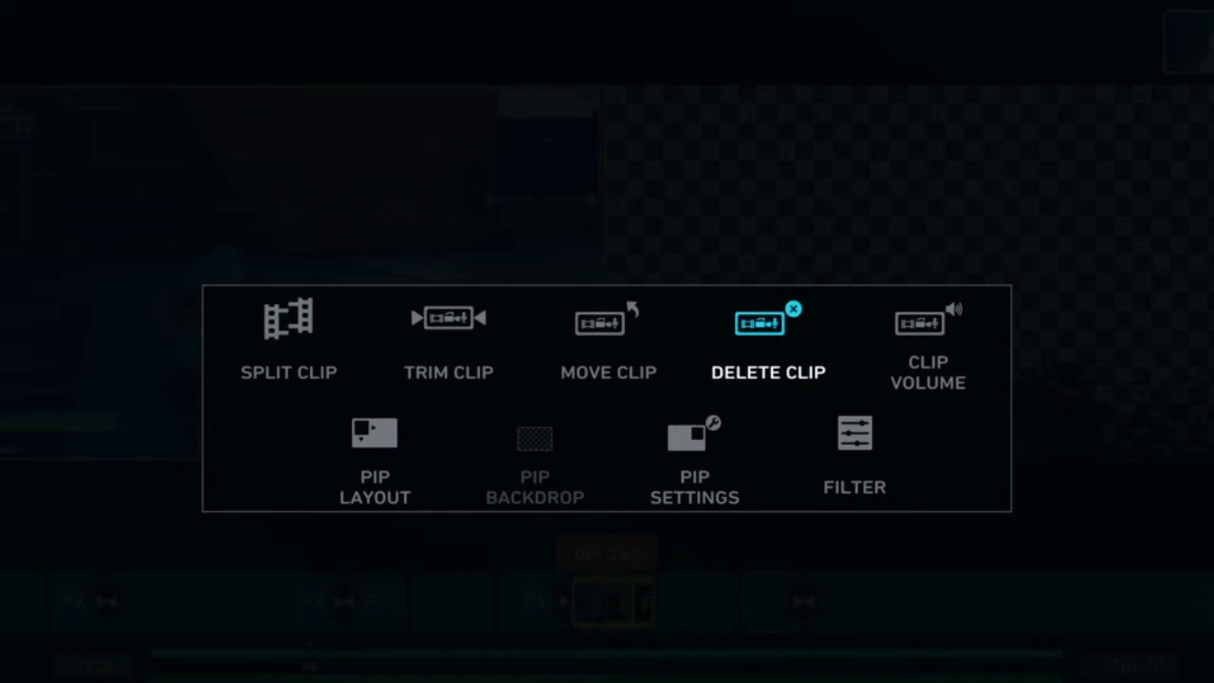
{"action": "key", "text": "Escape"}
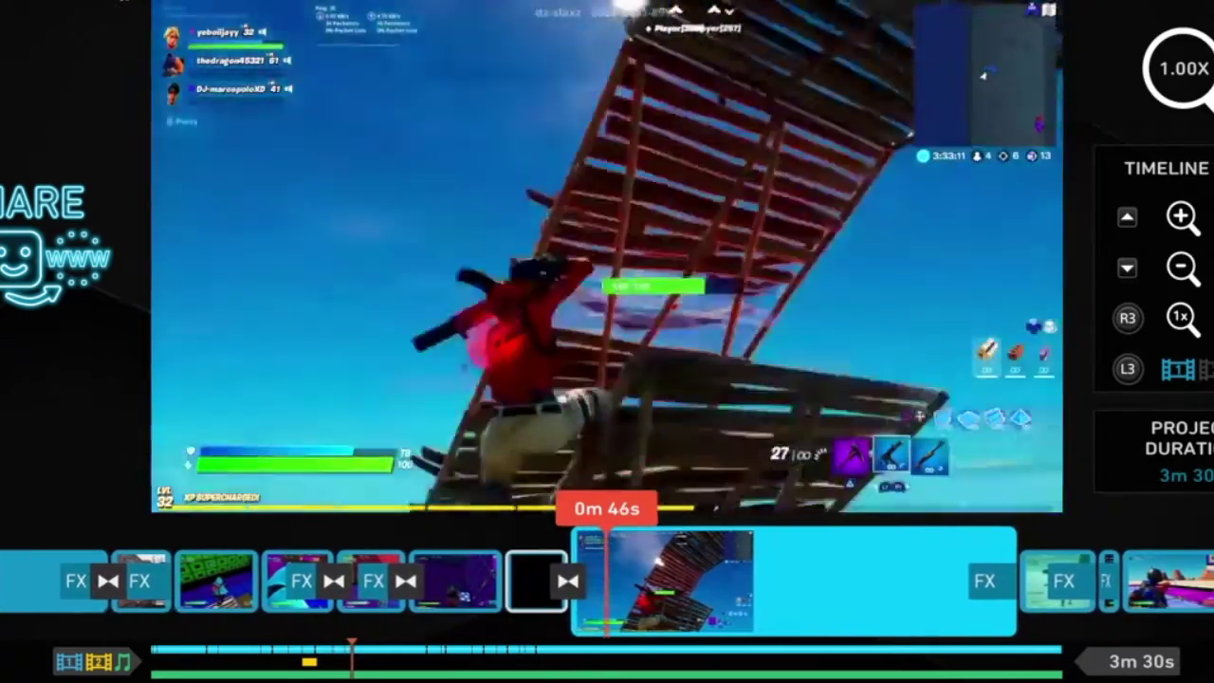
- Play the sequence forward from 0m 46s to 1m 6s and return to the clip's end at 1m 3s
{"action": "key", "text": "Return"}
{"action": "key", "text": "Escape"}
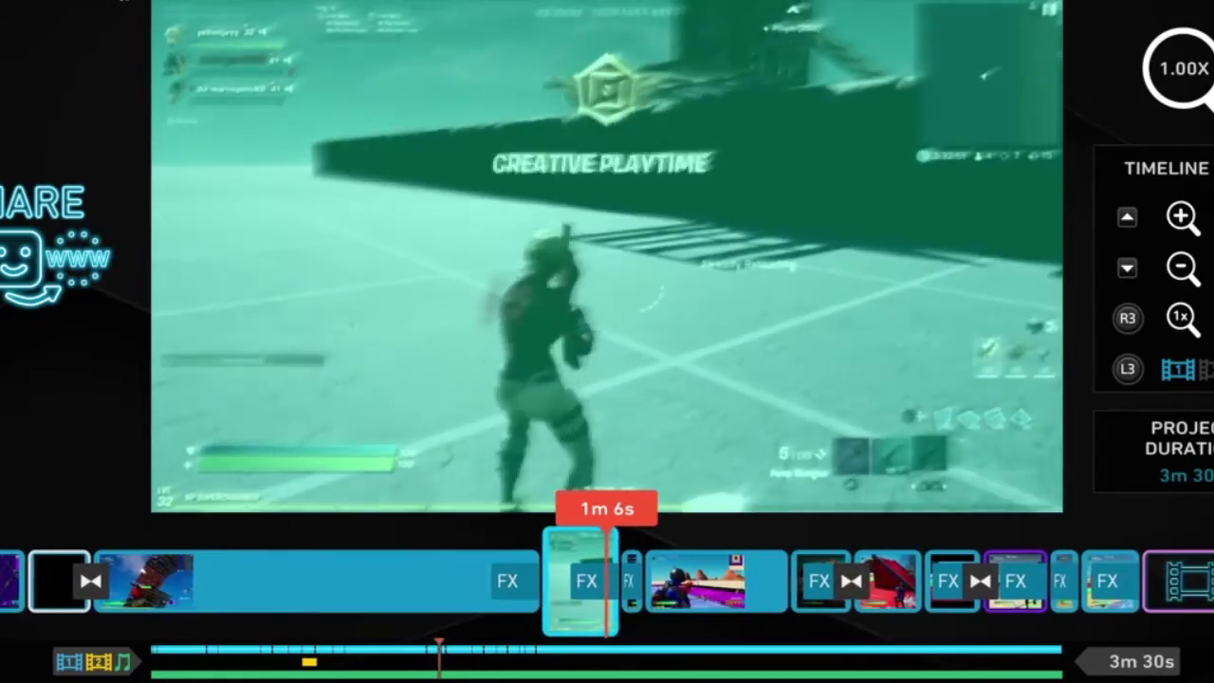
{"action": "key", "text": "Left"}
{"action": "key", "text": "Left"}
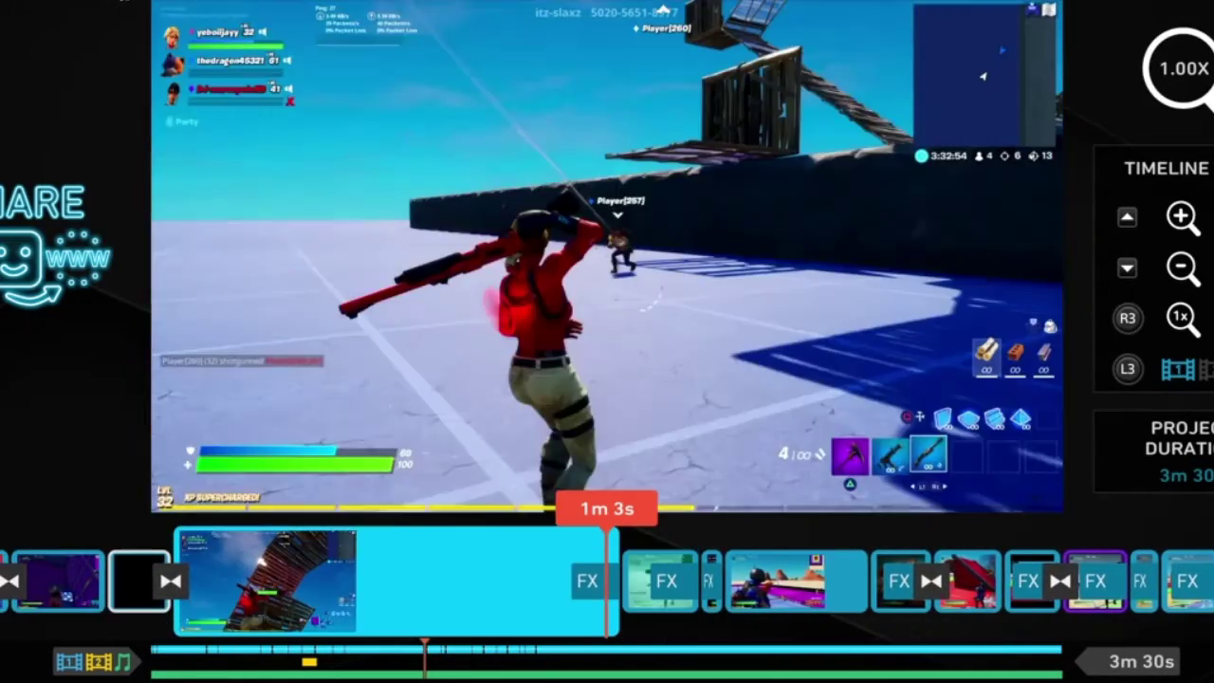
- Look at the elements that can be added to the clip at 1m 3s, including transitions
{"action": "key", "text": "Return"}
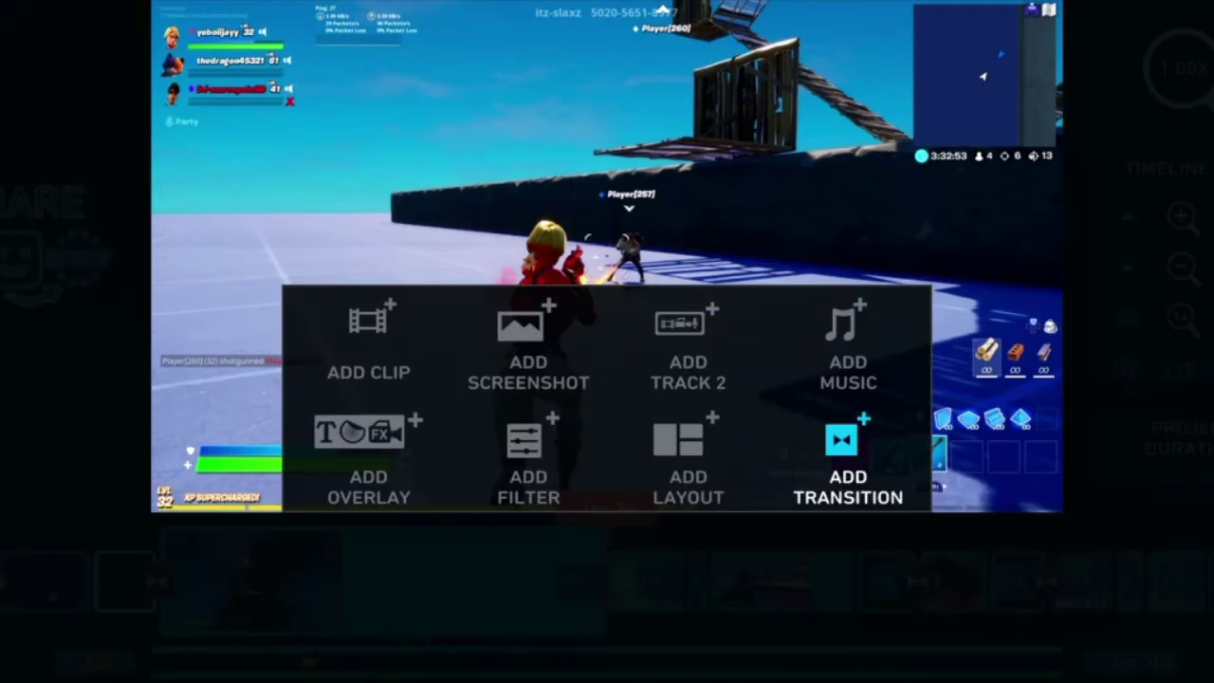
{"action": "key", "text": "Return"}
{"action": "key", "text": "Left"}
{"action": "key", "text": "Return"}
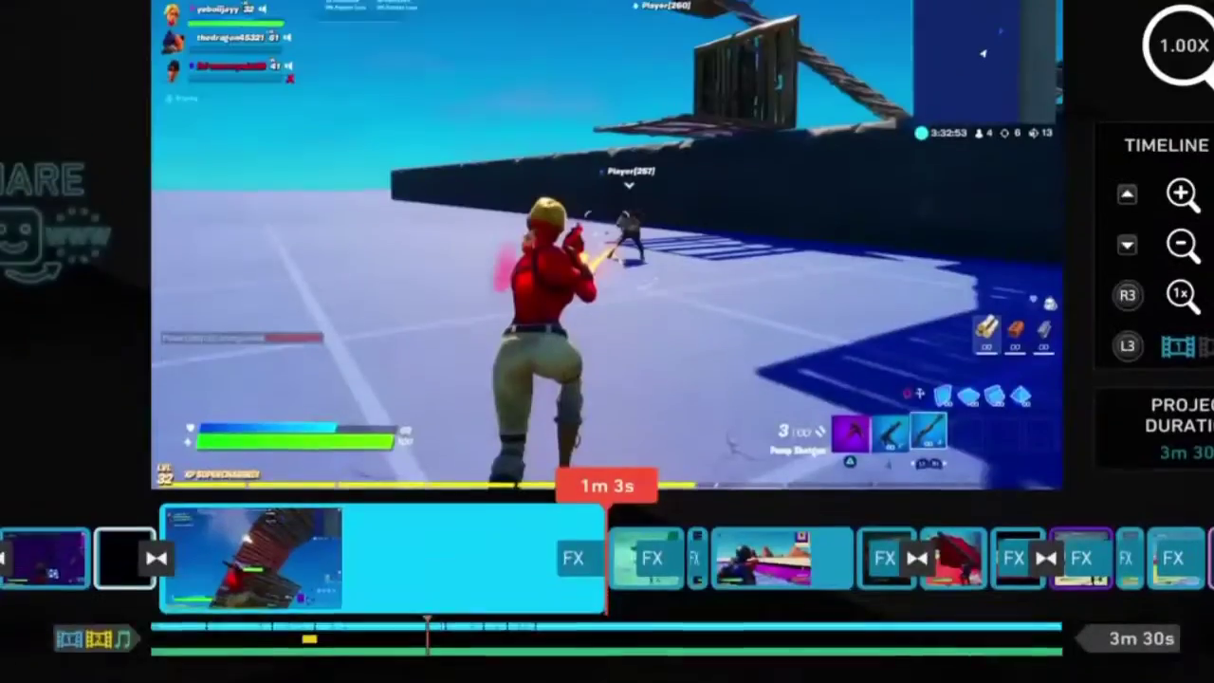
- Look at the editing options of the green-tinted clip at 1m 4s, including its filter options
{"action": "key", "text": "Return"}
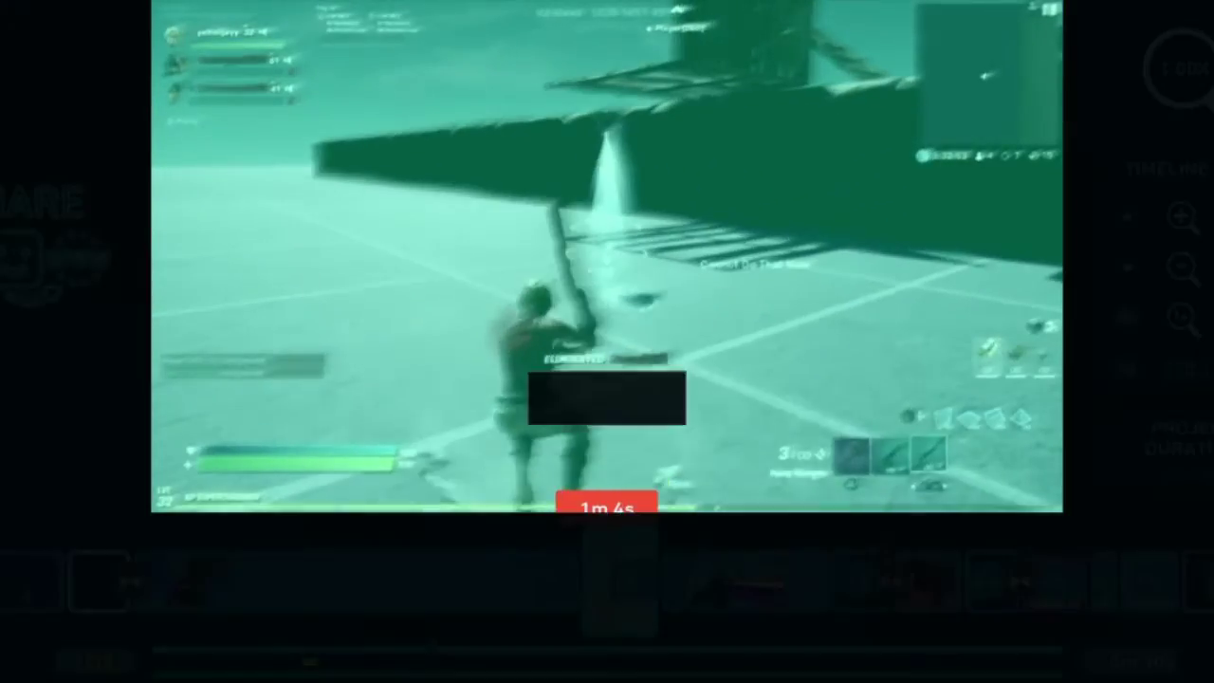
{"action": "key", "text": "Escape"}
{"action": "key", "text": "e"}
{"action": "key", "text": "Up"}
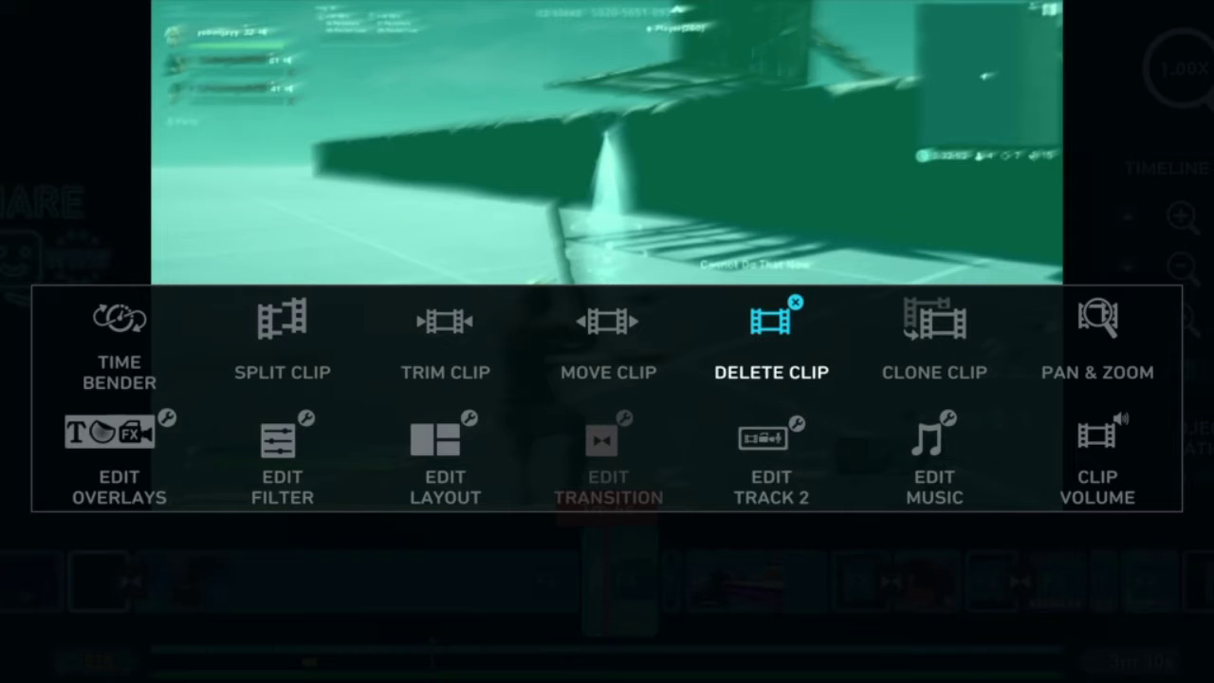
{"action": "key", "text": "Return"}
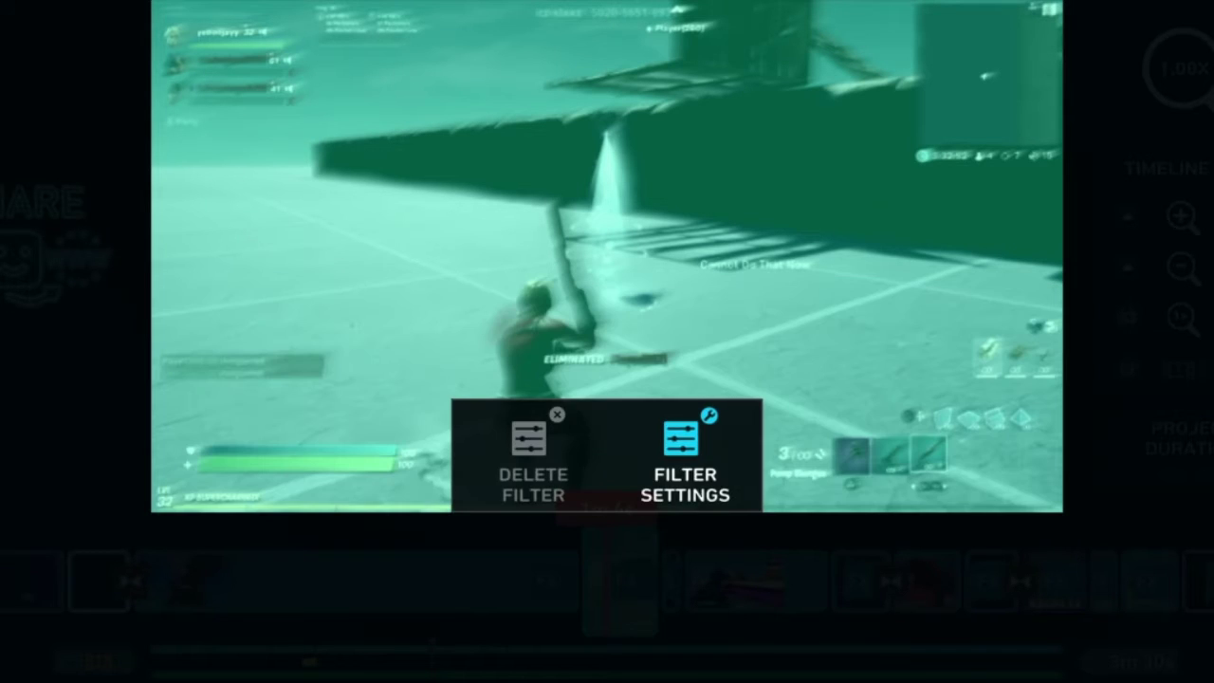
{"action": "key", "text": "Return"}
{"action": "key", "text": "Escape"}
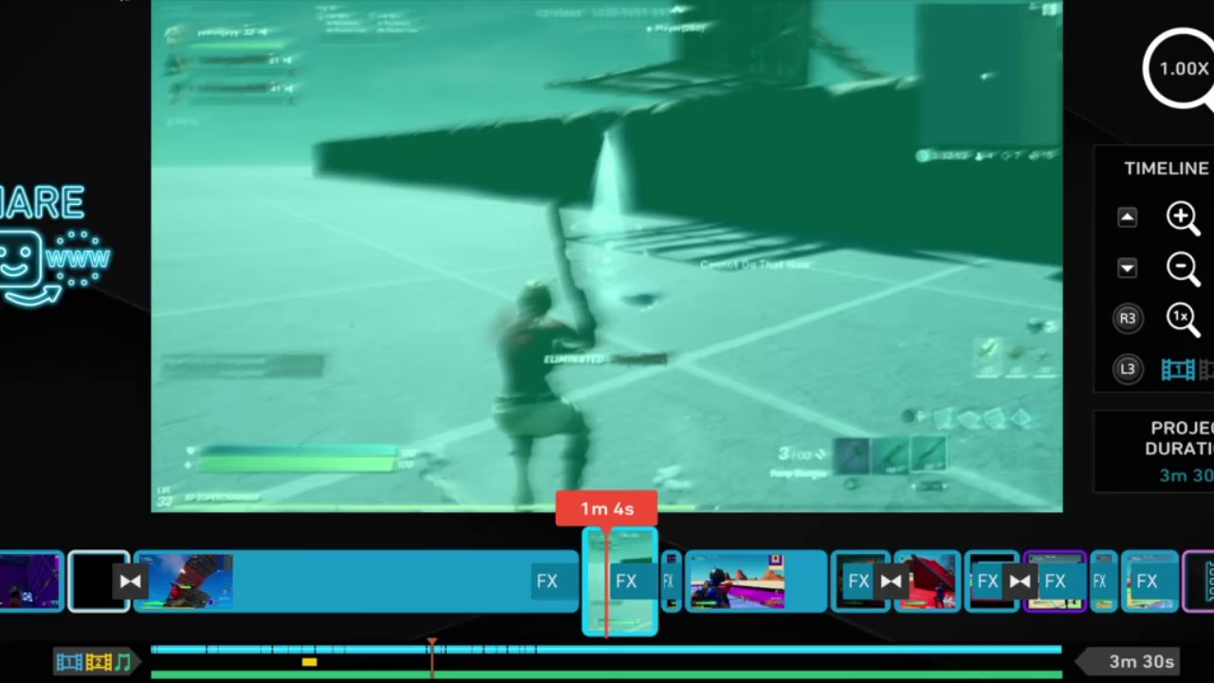
- Find the Wind filter among the Game Filters for the clip at 1m 4s and leave the filter library
{"action": "key", "text": "Return"}
{"action": "key", "text": "Return"}
{"action": "key", "text": "Left"}
{"action": "key", "text": "Down"}
{"action": "key", "text": "Return"}
{"action": "key", "text": "Right"}
{"action": "key", "text": "Down"}
{"action": "key", "text": "Down"}
{"action": "key", "text": "Down"}
{"action": "key", "text": "Down"}
{"action": "key", "text": "Left"}
{"action": "key", "text": "Down"}
{"action": "key", "text": "Return"}
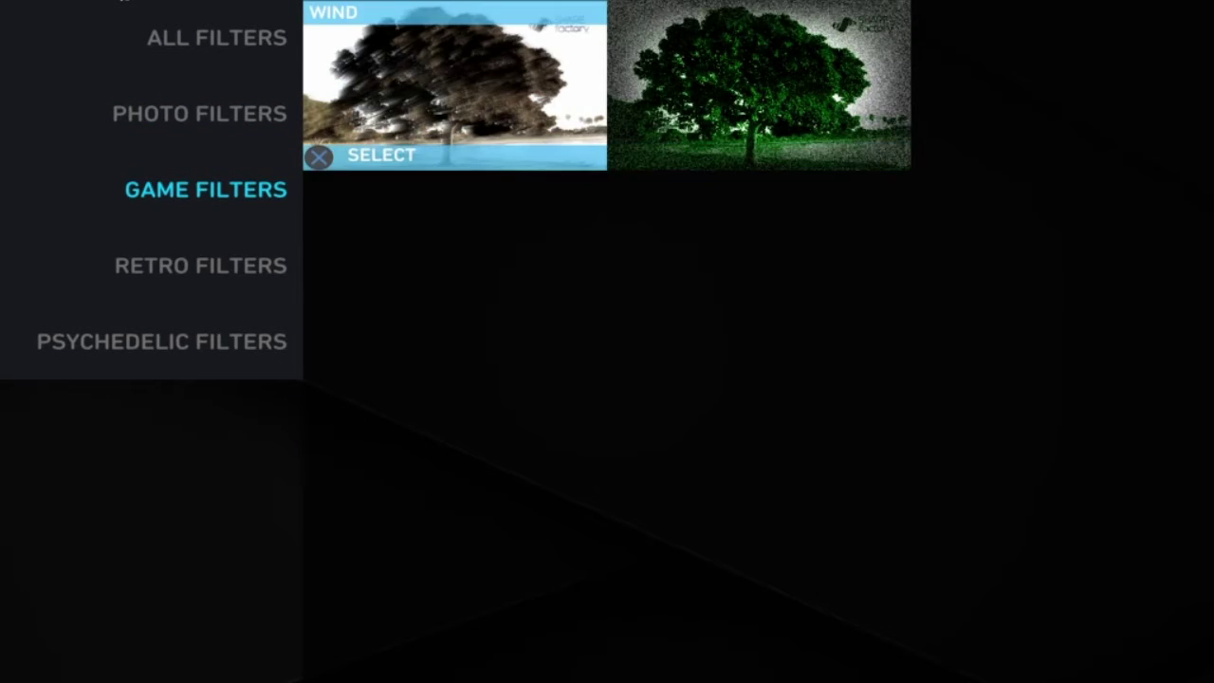
{"action": "key", "text": "Escape"}
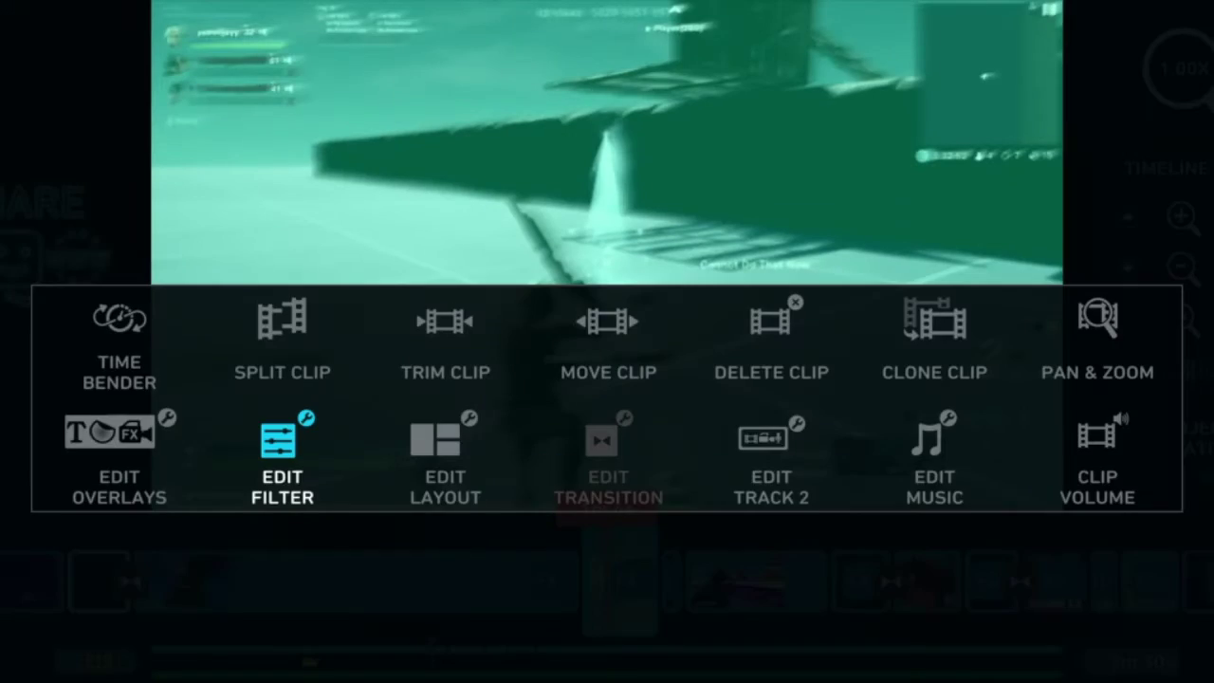
- Look at the Wind Speed setting of the filter on the clip at 1m 4s
{"action": "key", "text": "Return"}
{"action": "key", "text": "Return"}
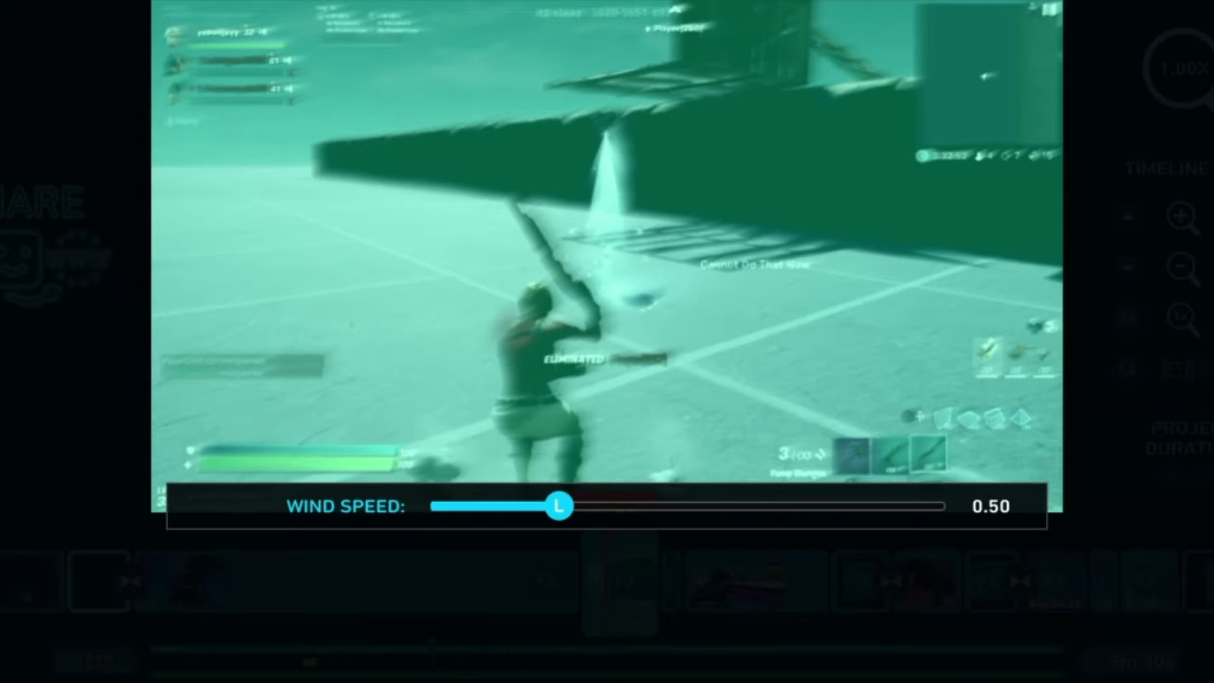
{"action": "key", "text": "Return"}
{"action": "key", "text": "Return"}
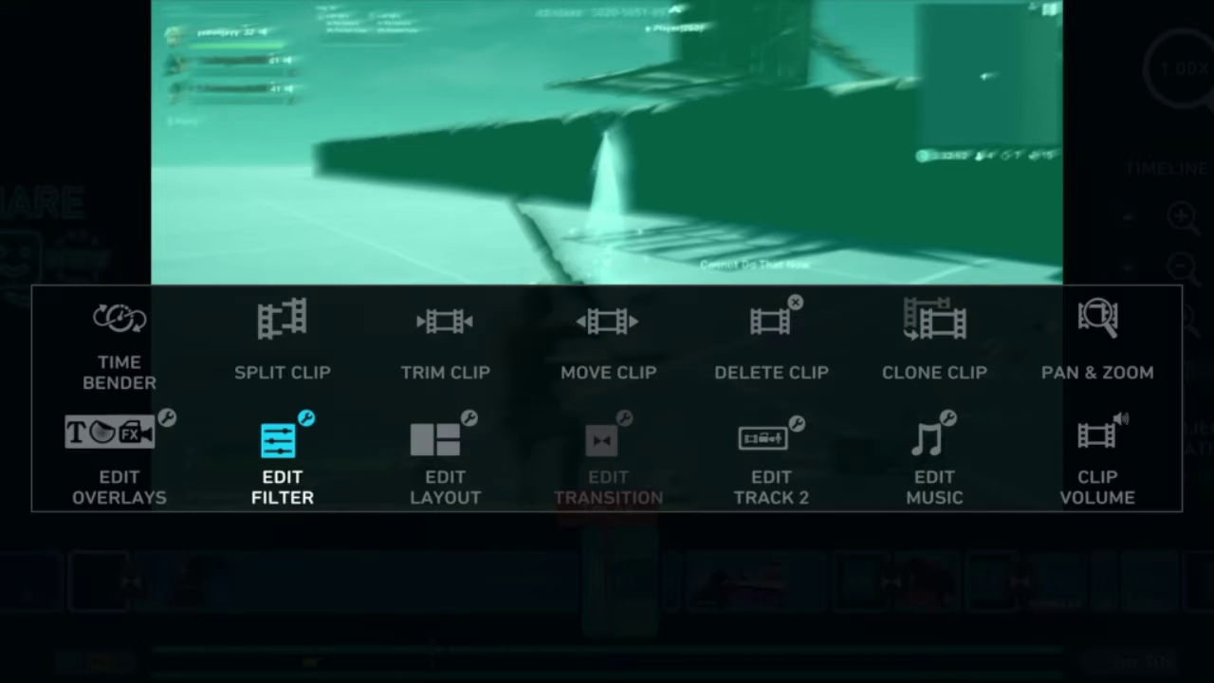
- Set the layout color of the clip at 1m 4s to the preset green and play the clip back
{"action": "key", "text": "Return"}
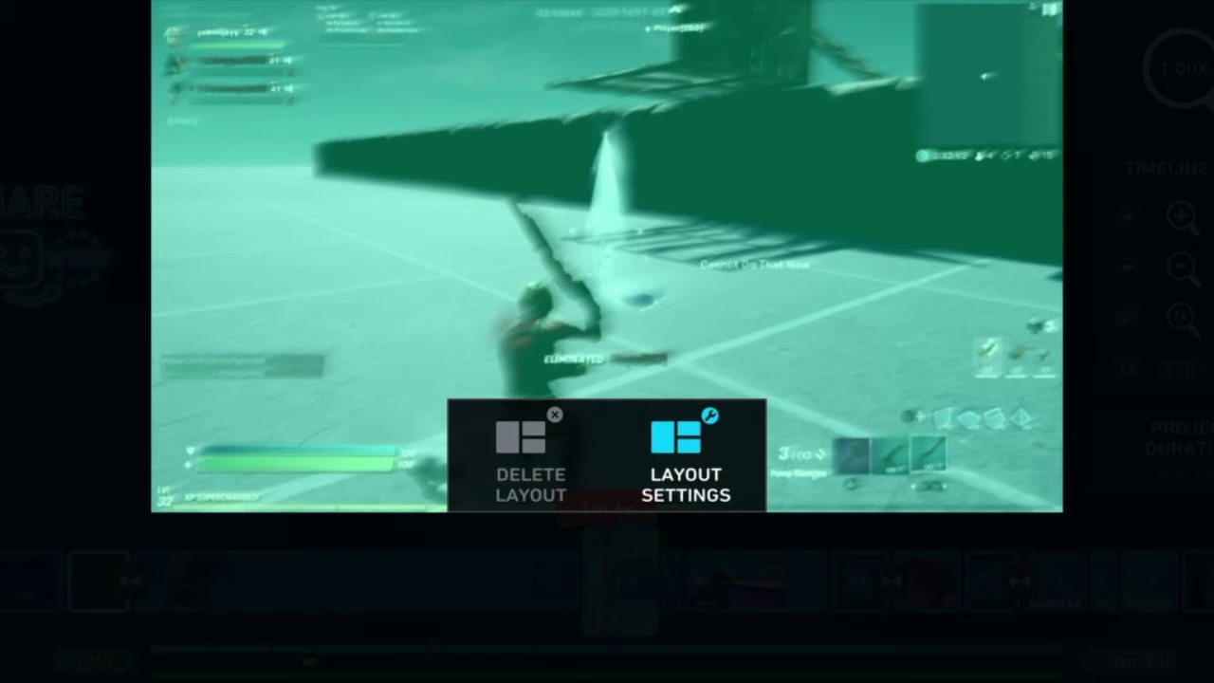
{"action": "key", "text": "Return"}
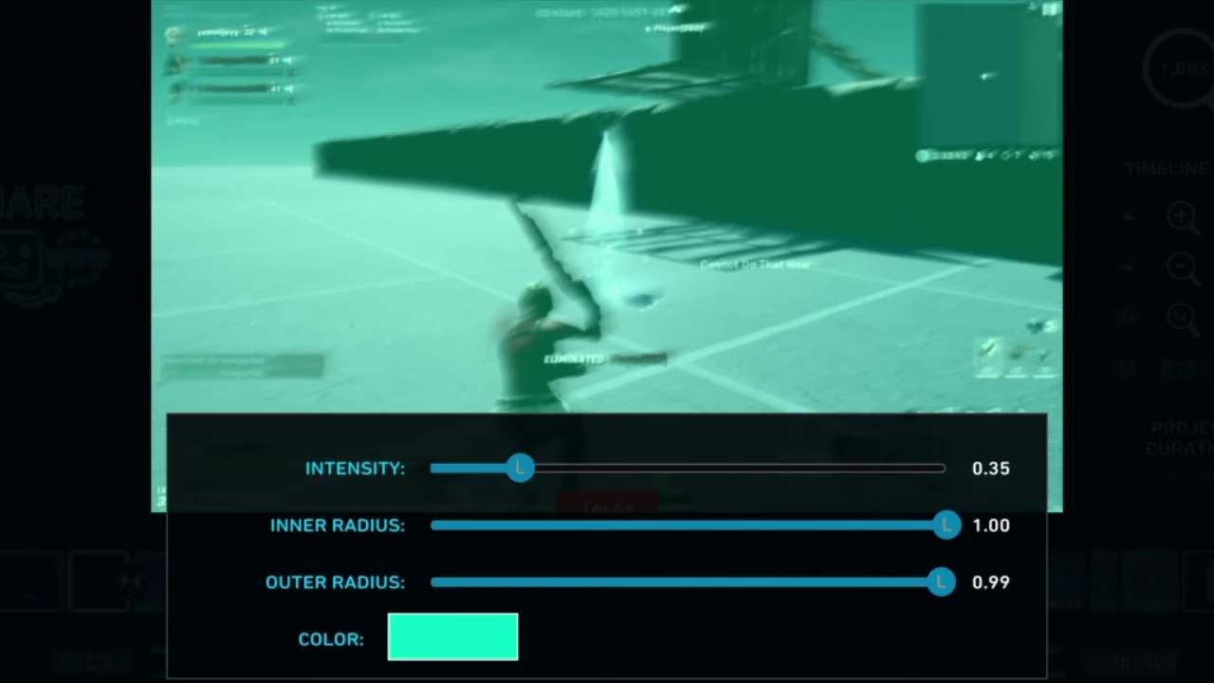
{"action": "key", "text": "Up"}
{"action": "key", "text": "Down"}
{"action": "key", "text": "Down"}
{"action": "key", "text": "Return"}
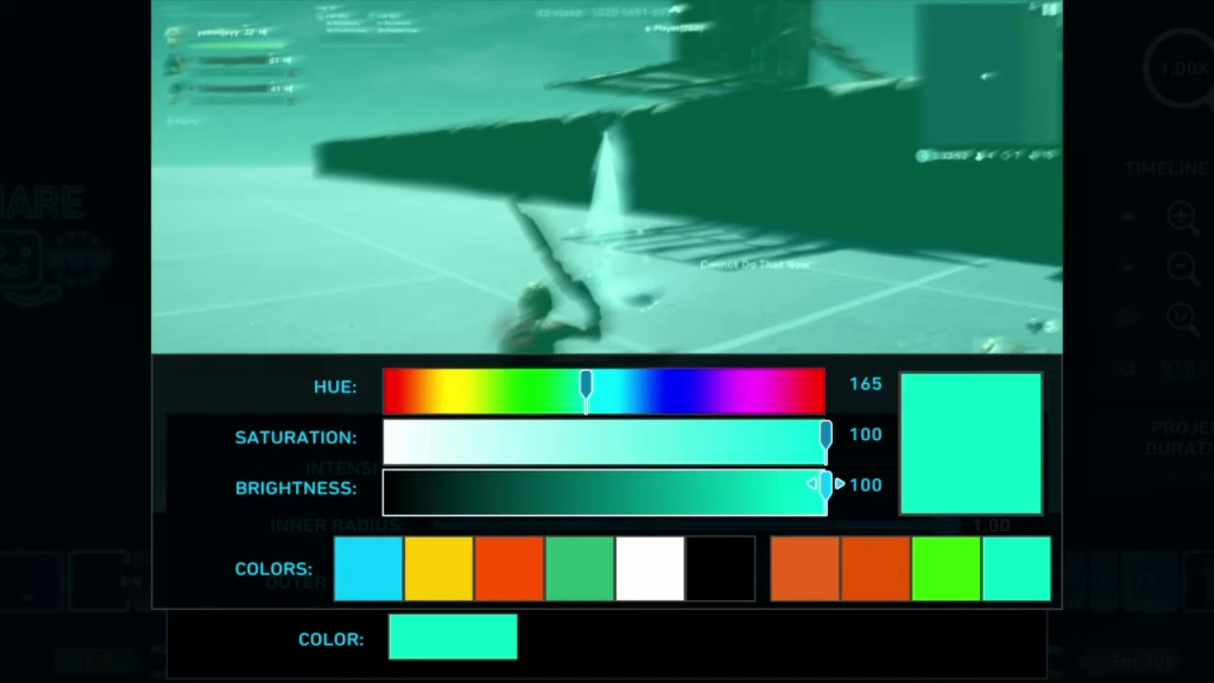
{"action": "key", "text": "Return"}
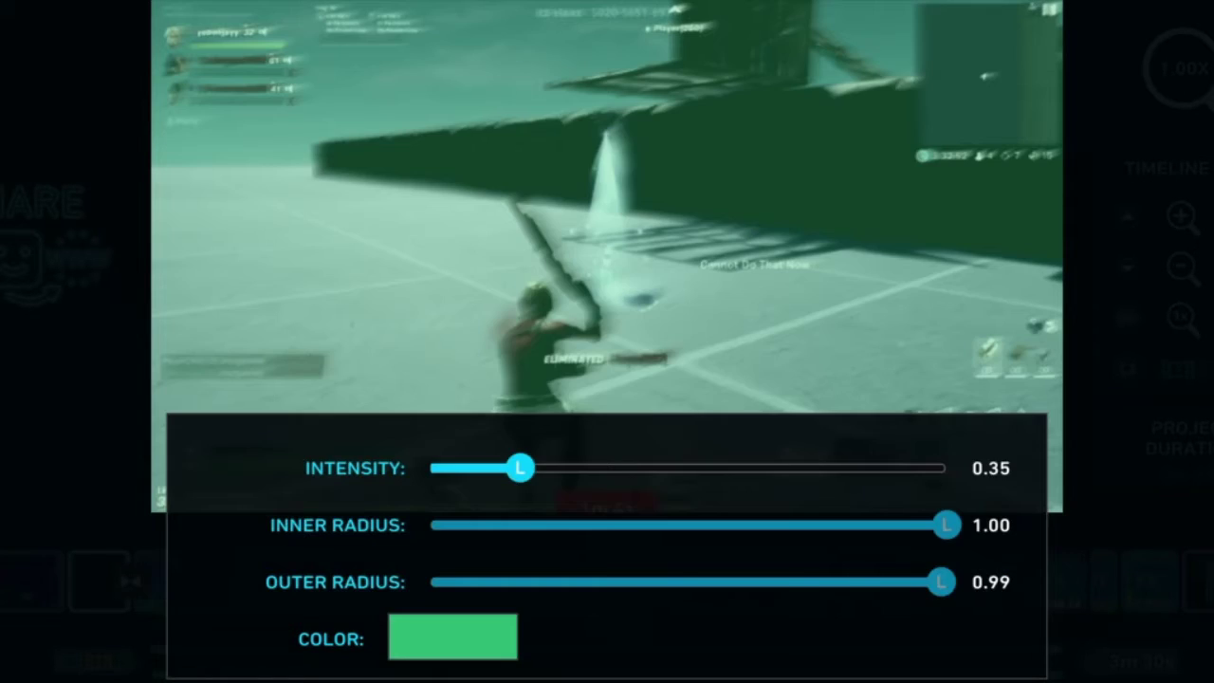
{"action": "key", "text": "Return"}
{"action": "key", "text": "Left"}
{"action": "key", "text": "space"}
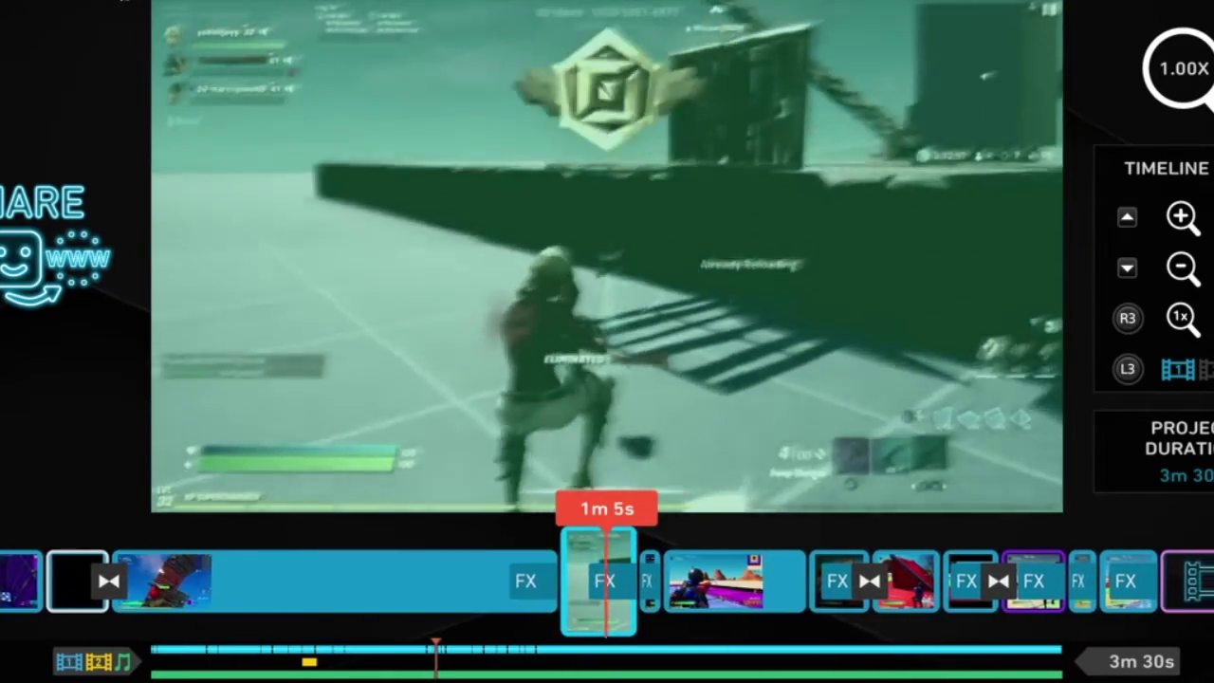
- Raise the saturation of the clip's green layout color to 100 and its brightness to the maximum
{"action": "key", "text": "Return"}
{"action": "key", "text": "Right"}
{"action": "key", "text": "Return"}
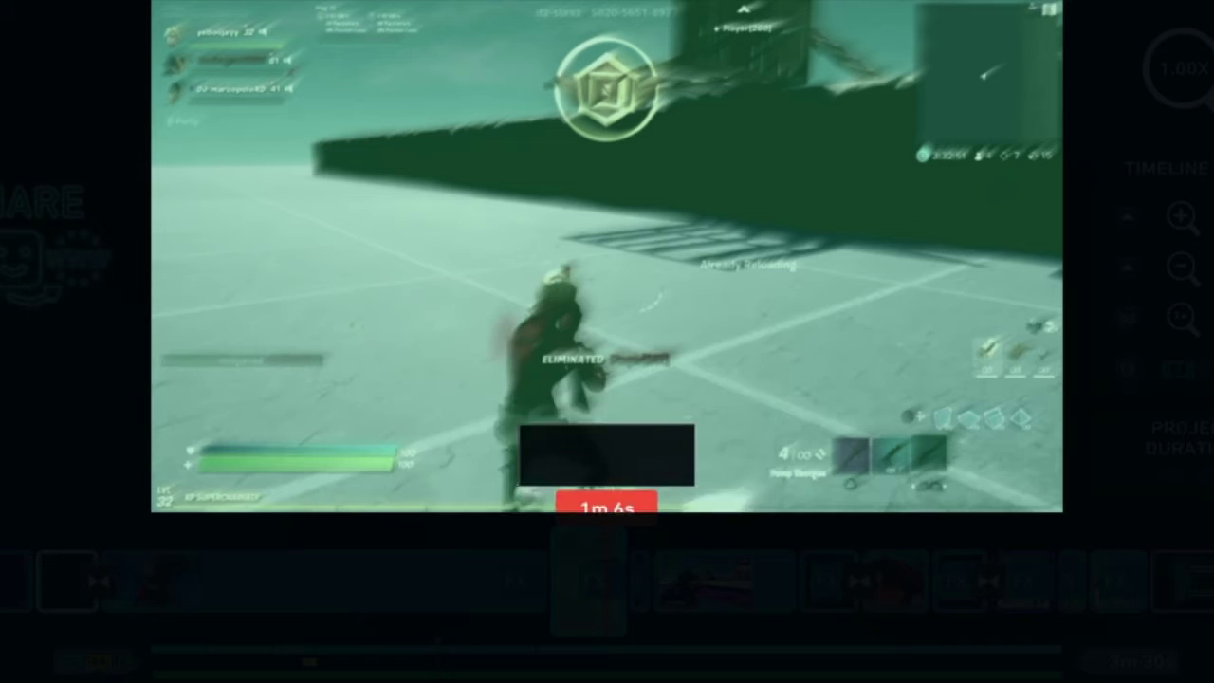
{"action": "key", "text": "Return"}
{"action": "key", "text": "Down"}
{"action": "key", "text": "Down"}
{"action": "key", "text": "Down"}
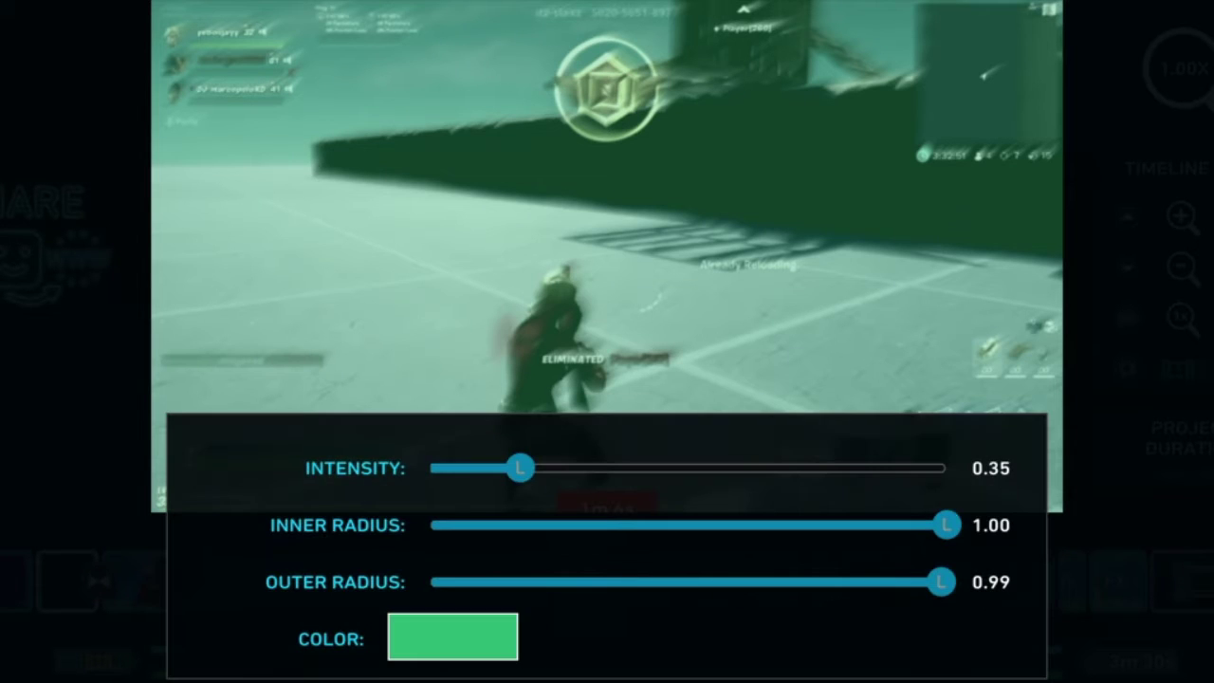
{"action": "key", "text": "Return"}
{"action": "key", "text": "Down"}
{"action": "key", "text": "Down"}
{"action": "key", "text": "Up"}
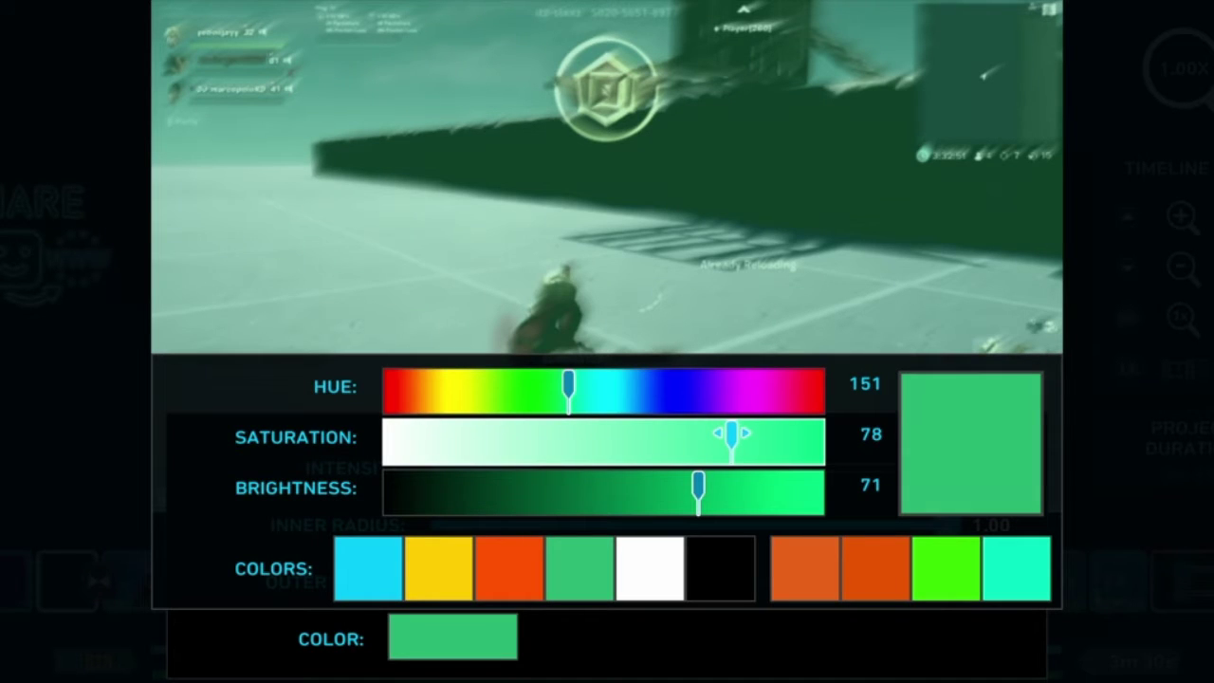
{"action": "key", "text": "Down"}
{"action": "key", "text": "Right"}
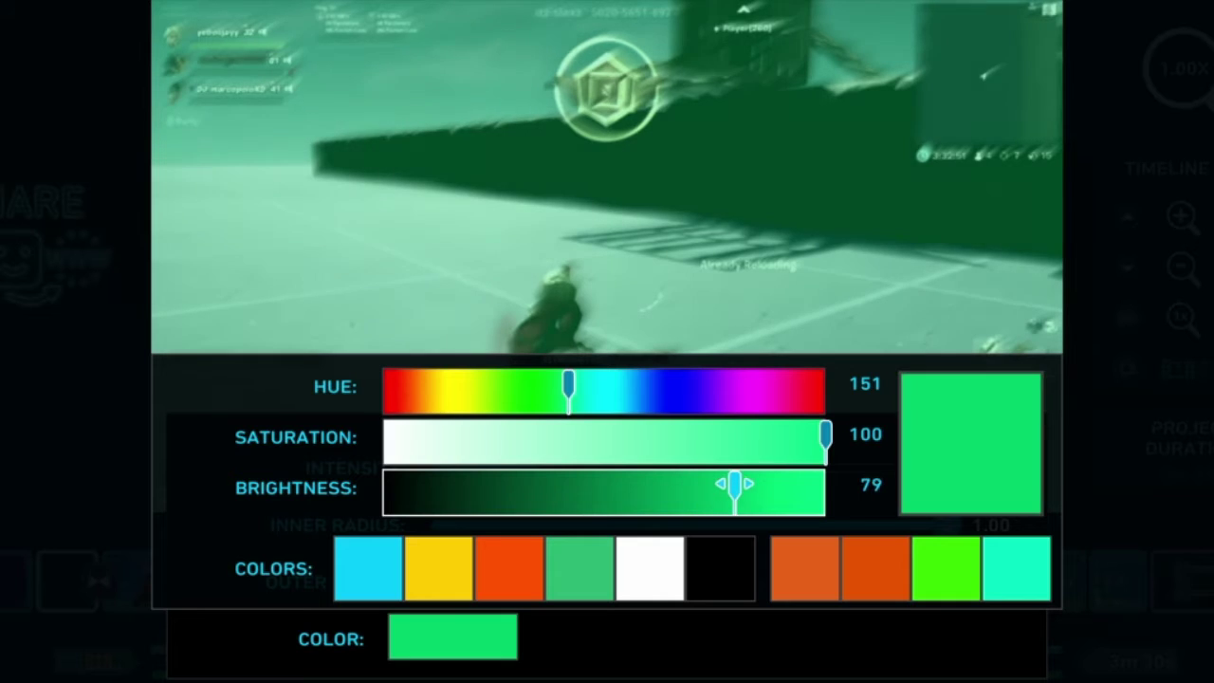
{"action": "key", "text": "Escape"}
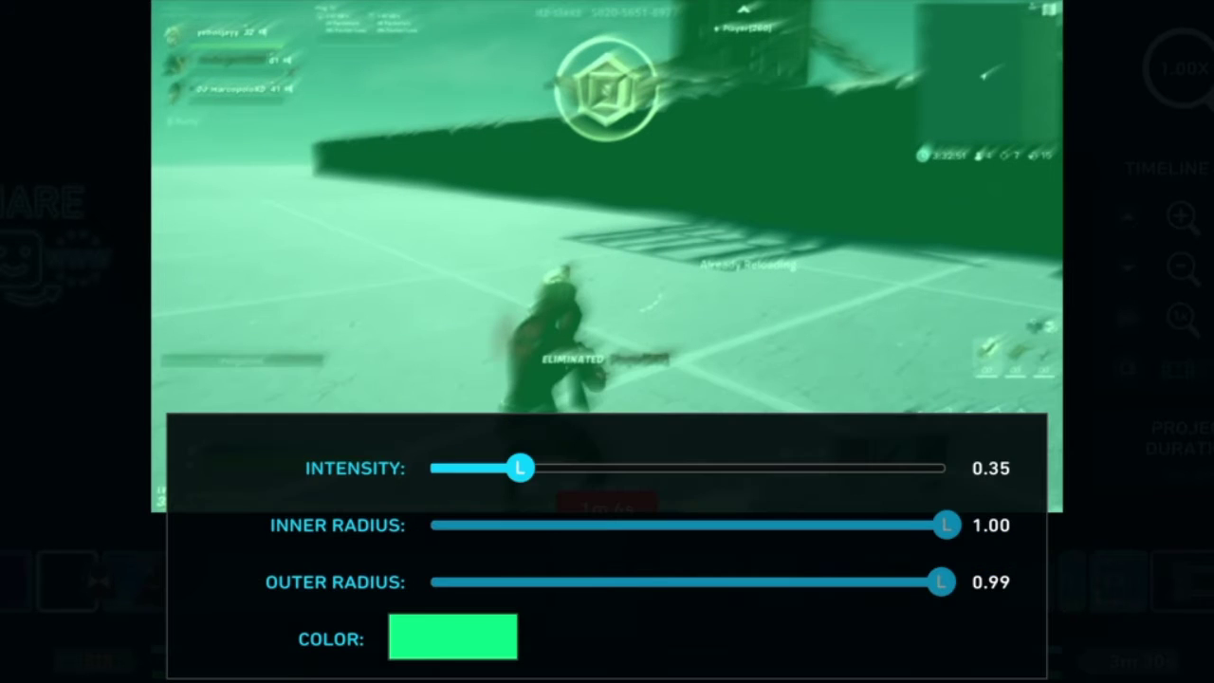
{"action": "key", "text": "Escape"}
- Examine the intensity, inner radius and outer radius settings of the layout at 1m 4s
{"action": "key", "text": "Left"}
{"action": "key", "text": "Right"}
{"action": "key", "text": "Return"}
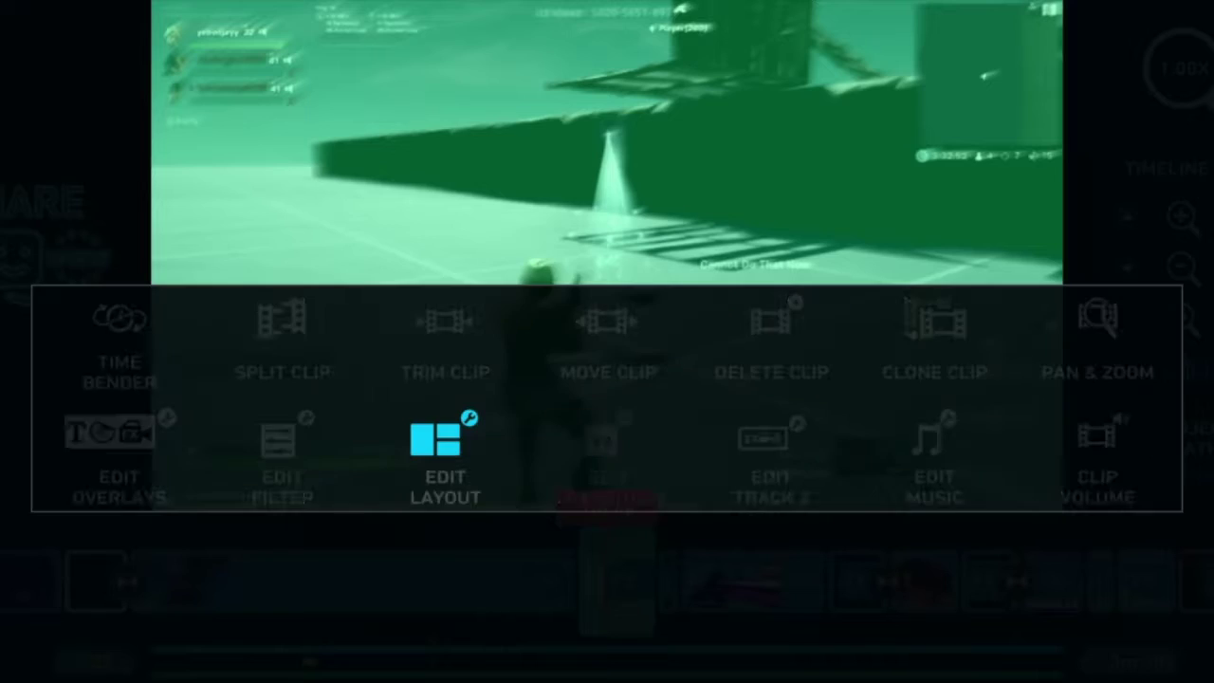
{"action": "key", "text": "Return"}
{"action": "key", "text": "Return"}
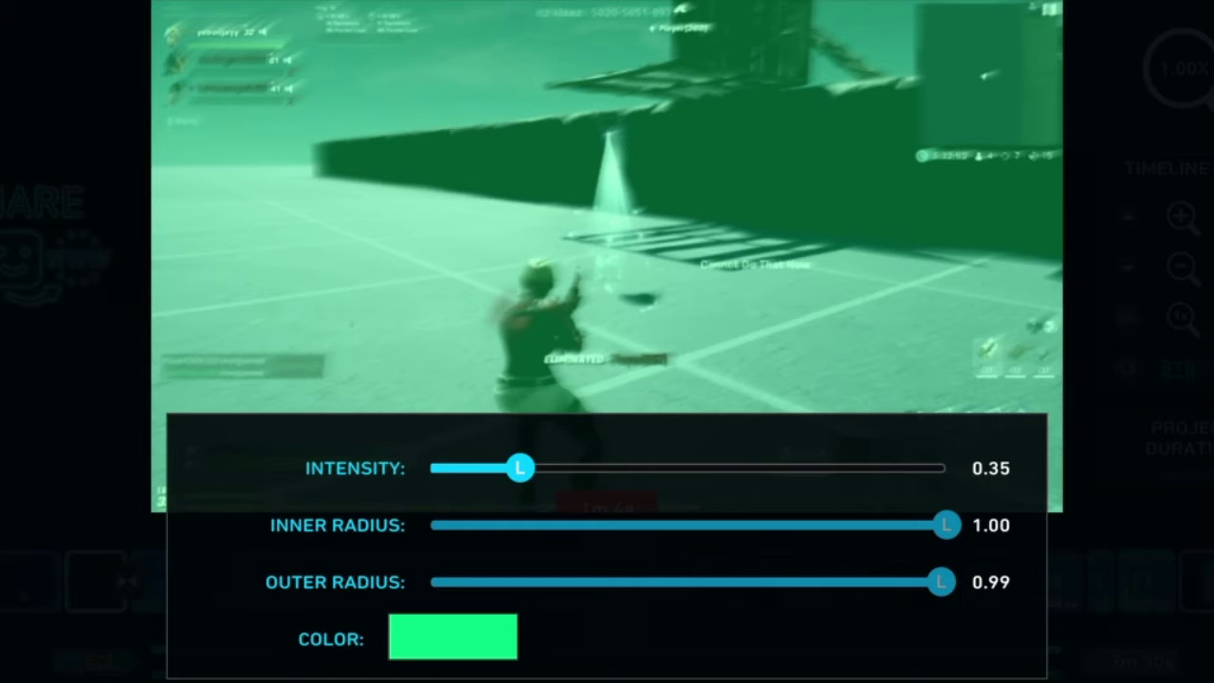
{"action": "key", "text": "Up"}
{"action": "key", "text": "Up"}
{"action": "key", "text": "Up"}
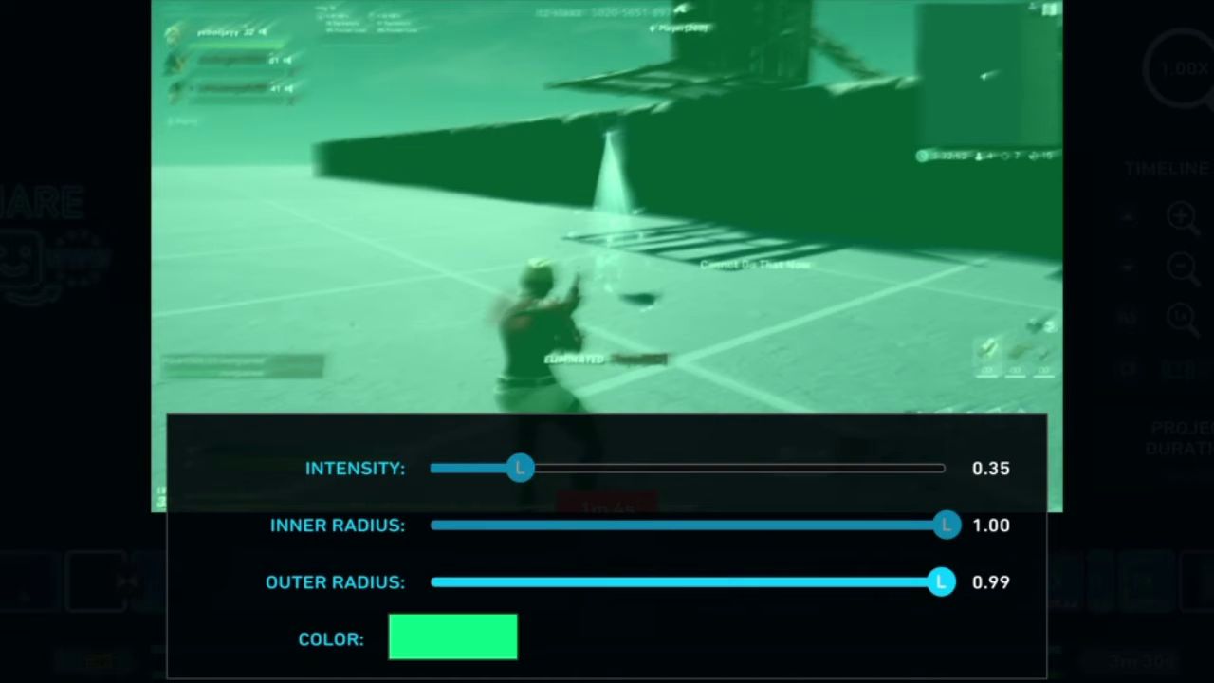
{"action": "key", "text": "Up"}
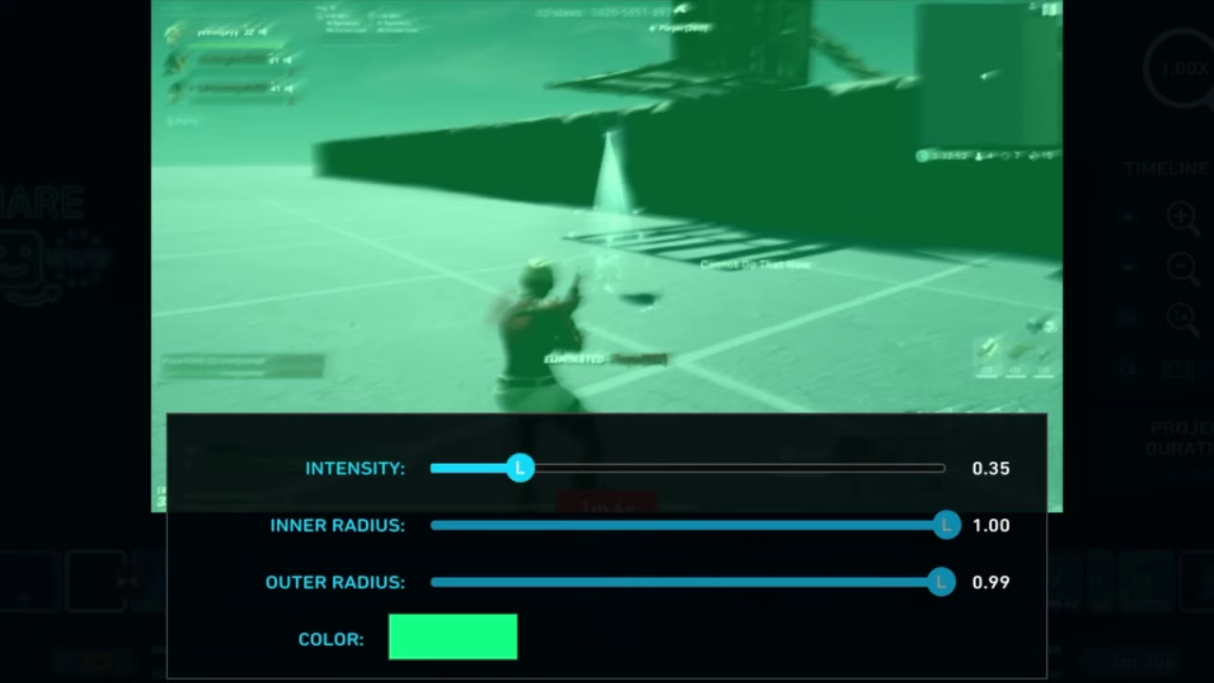
{"action": "key", "text": "Down"}
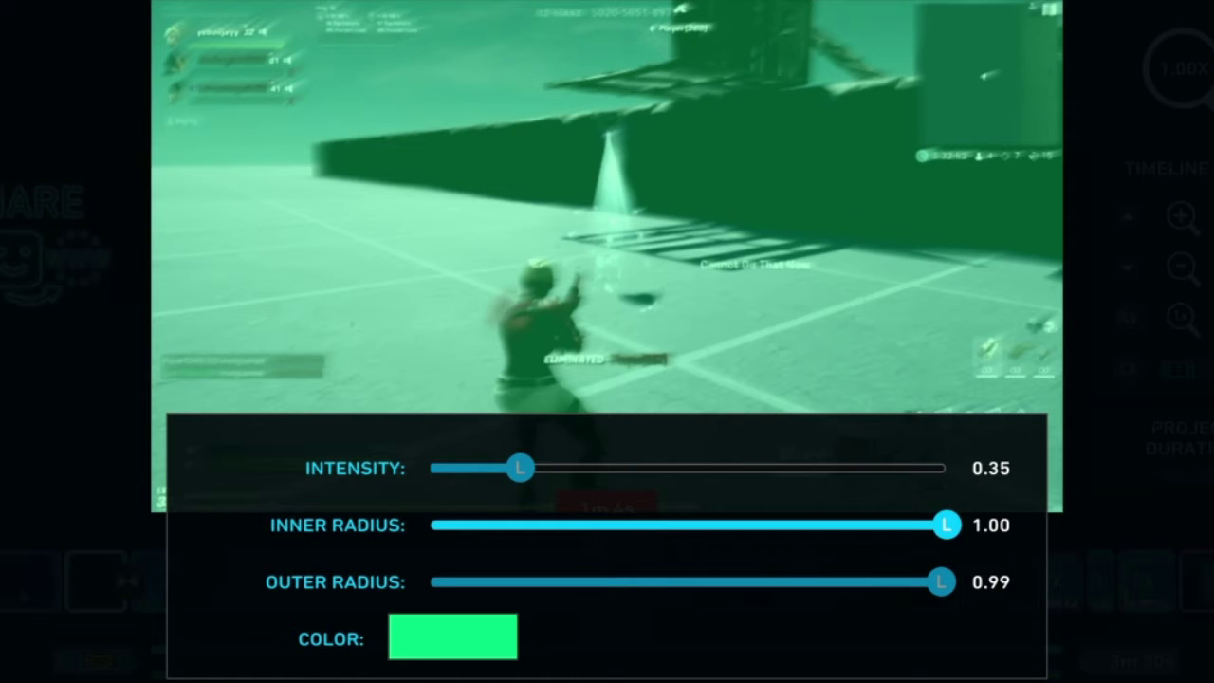
{"action": "key", "text": "Down"}
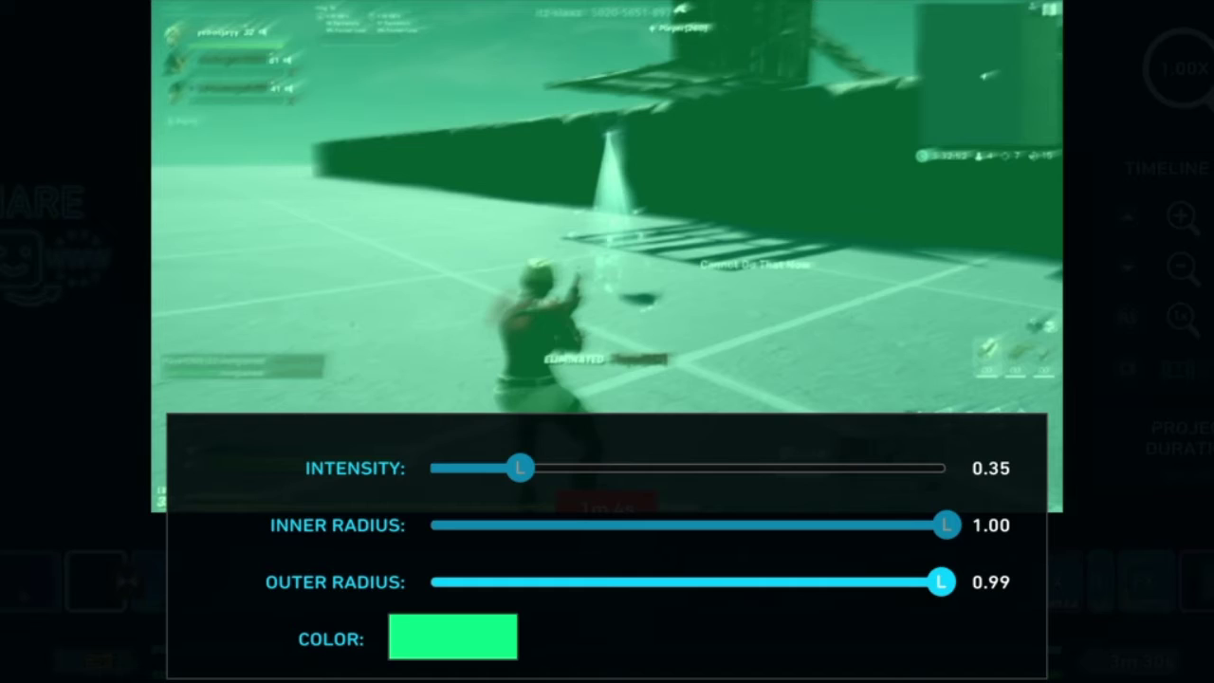
{"action": "key", "text": "Return"}
- Play on to the clip at 1m 15s and look at the intensity of its camera effect
{"action": "key", "text": "space"}
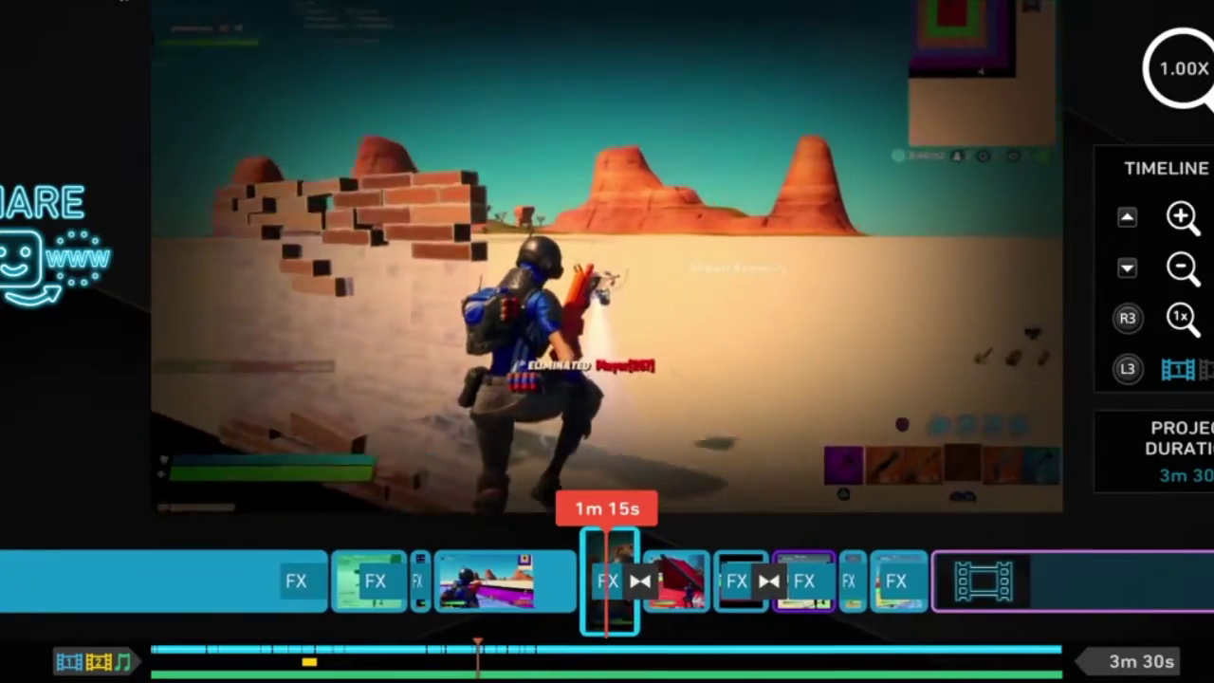
{"action": "key", "text": "Return"}
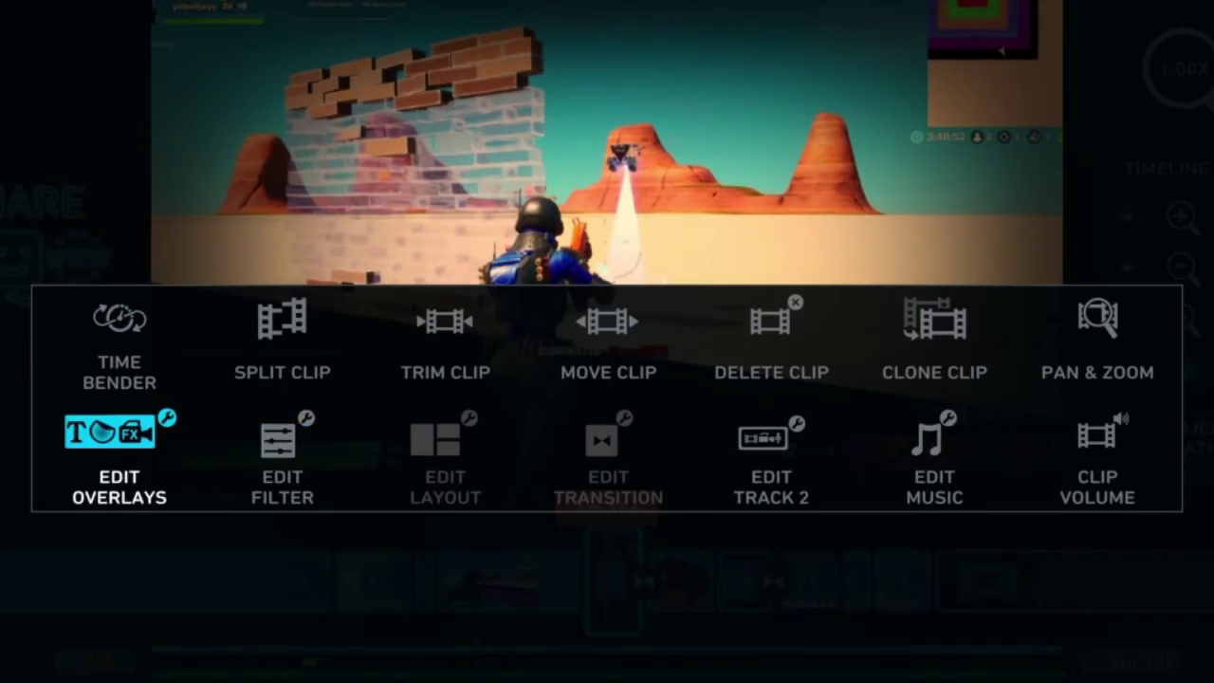
{"action": "key", "text": "Return"}
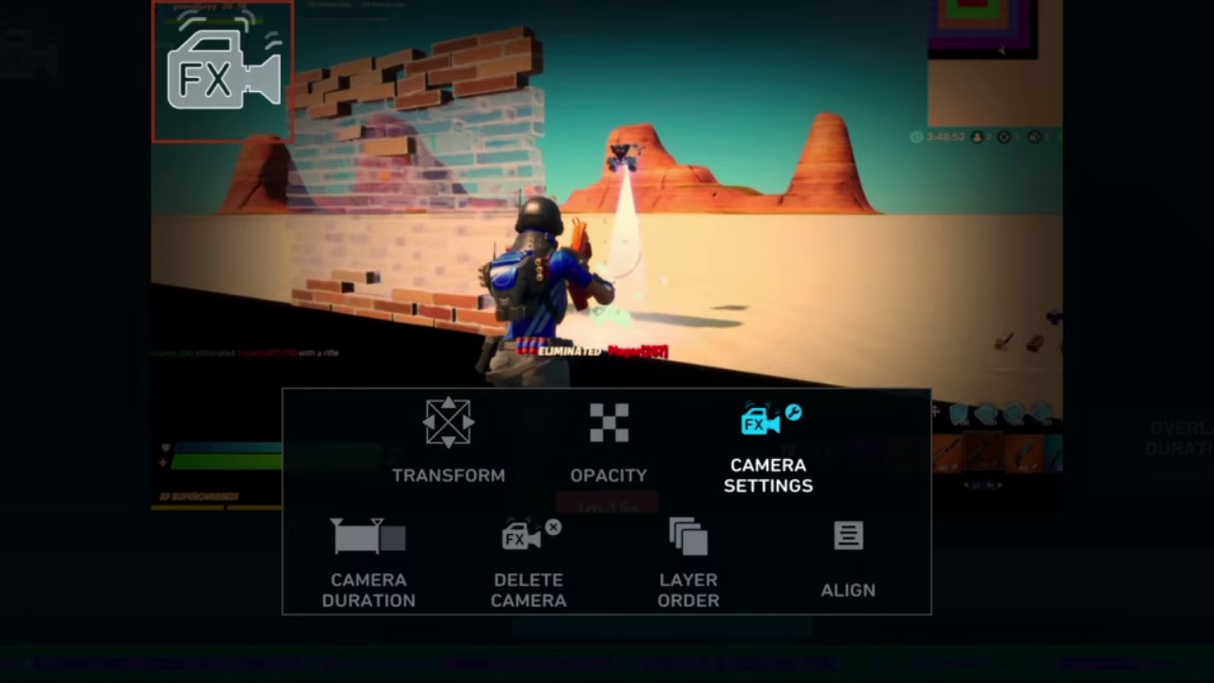
{"action": "key", "text": "Return"}
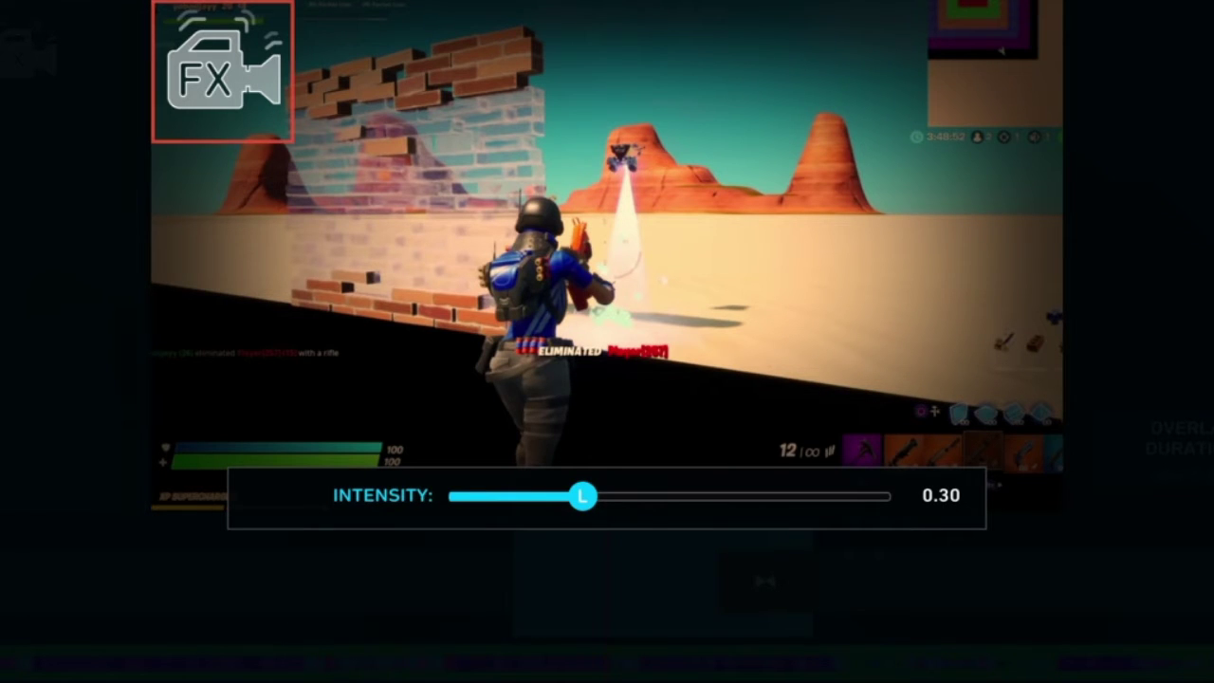
{"action": "key", "text": "Escape"}
{"action": "key", "text": "Escape"}
{"action": "key", "text": "Escape"}
- Play the sequence forward from 1m 15s to the start of the clip at 1m 20s
{"action": "key", "text": "Return"}
{"action": "key", "text": "Return"}
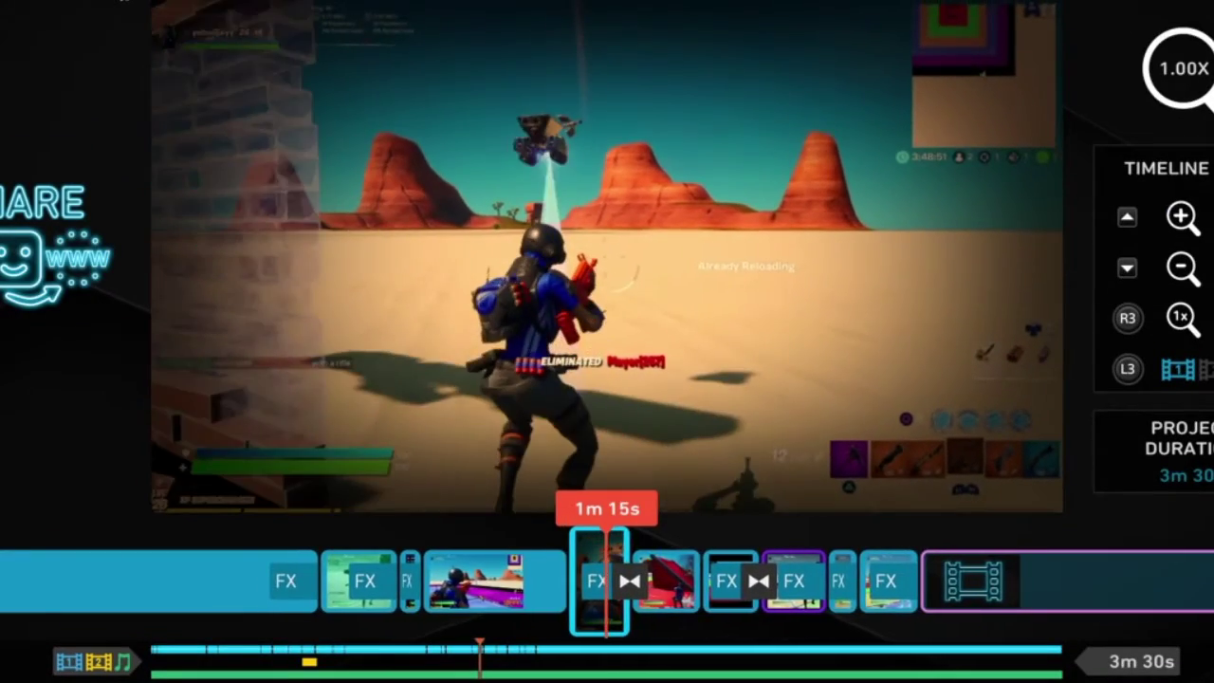
{"action": "key", "text": "y"}
{"action": "key", "text": "Escape"}
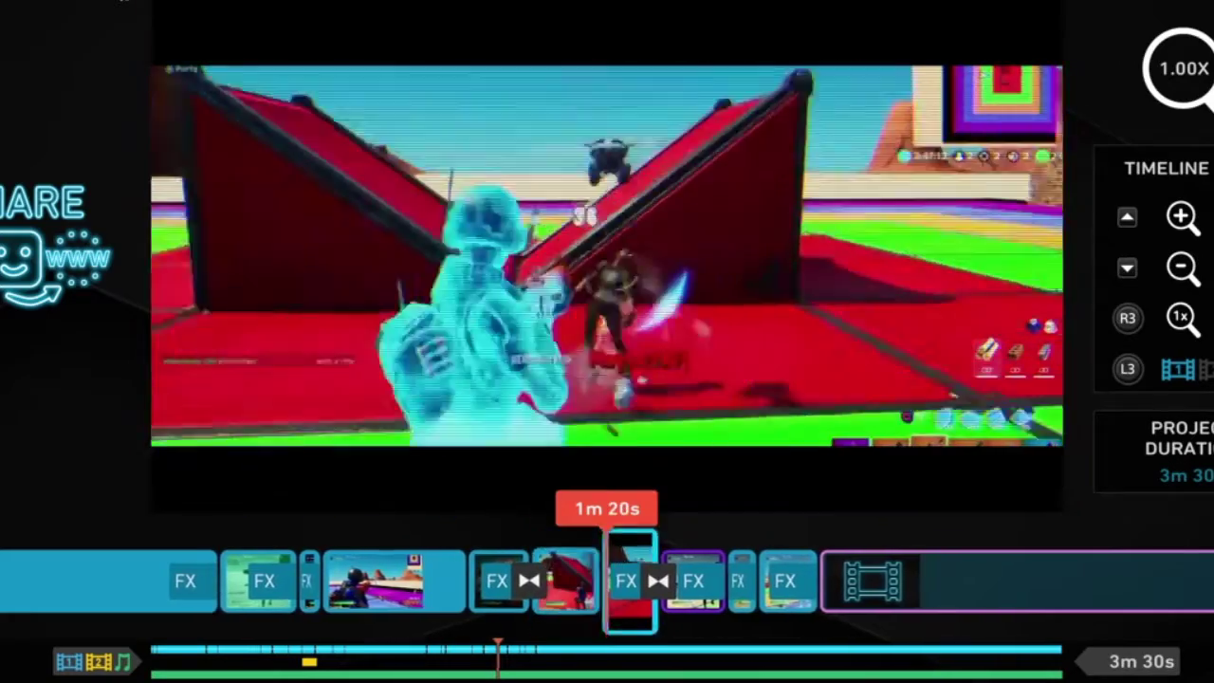
{"action": "key", "text": "Left"}
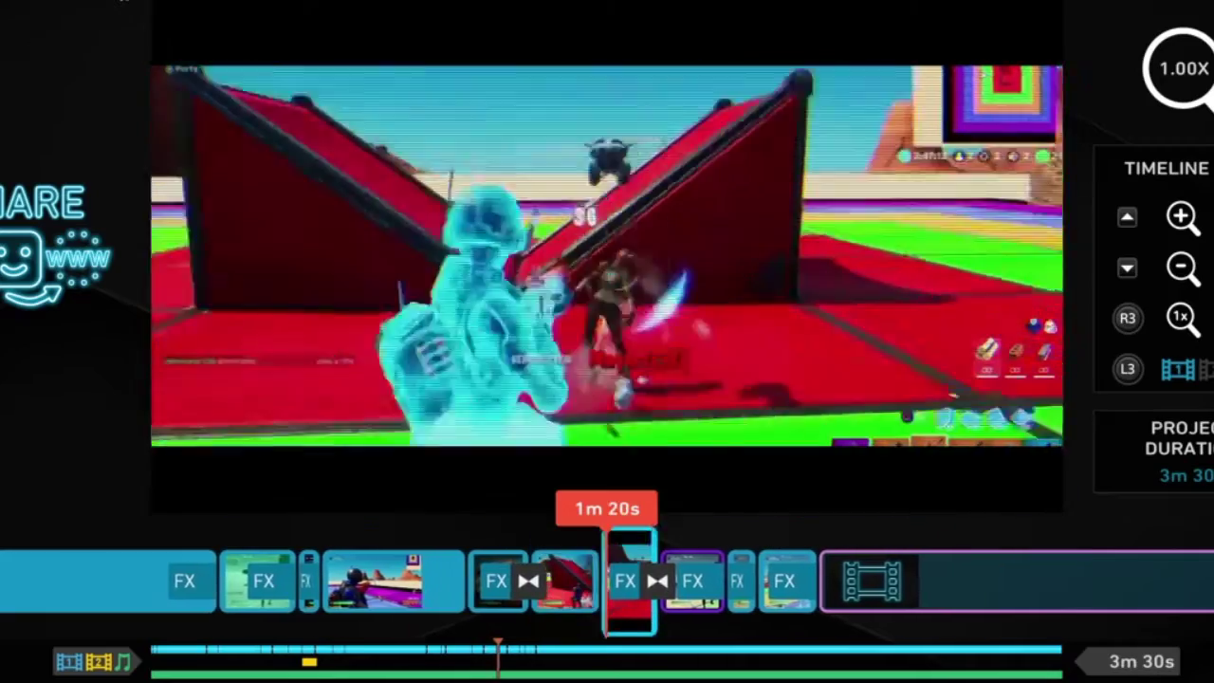
- Browse the filter categories and their previews for the clip at 1m 20s
{"action": "key", "text": "Return"}
{"action": "key", "text": "Return"}
{"action": "key", "text": "Left"}
{"action": "key", "text": "Up"}
{"action": "key", "text": "Return"}
{"action": "key", "text": "Right"}
{"action": "key", "text": "Down"}
{"action": "key", "text": "Down"}
{"action": "key", "text": "Down"}
{"action": "key", "text": "Down"}
{"action": "key", "text": "Up"}
{"action": "key", "text": "Up"}
{"action": "key", "text": "Up"}
{"action": "key", "text": "Up"}
{"action": "key", "text": "Left"}
{"action": "key", "text": "Left"}
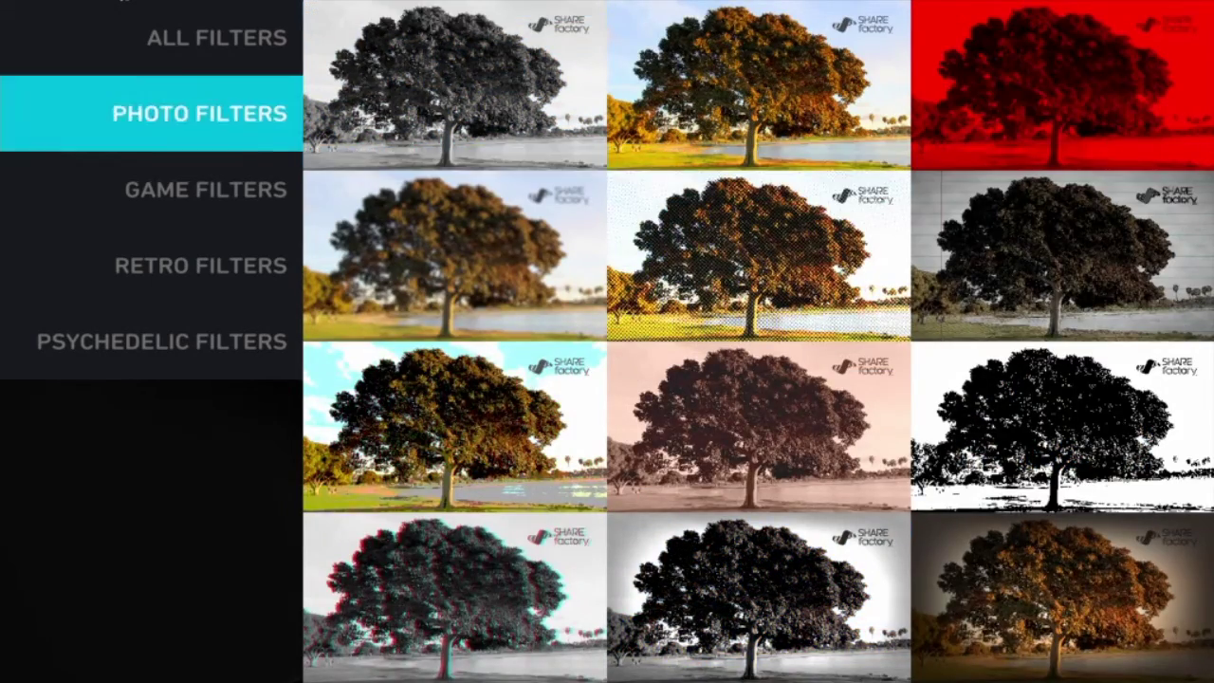
- Apply a filter with distortion and static controls from the full filter collection to the clip at 1m 20s
{"action": "key", "text": "Up"}
{"action": "key", "text": "Right"}
{"action": "key", "text": "Down"}
{"action": "key", "text": "Down"}
{"action": "key", "text": "Down"}
{"action": "key", "text": "Down"}
{"action": "key", "text": "Down"}
{"action": "key", "text": "Up"}
{"action": "key", "text": "Return"}
{"action": "key", "text": "Return"}
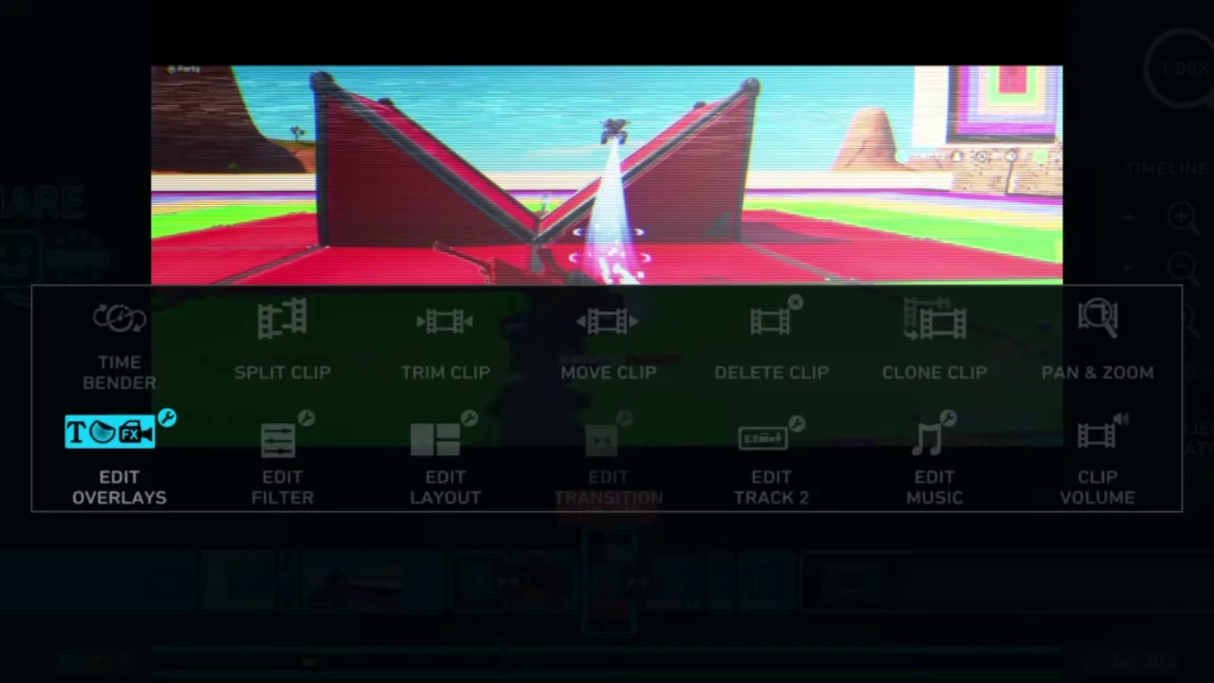
- Set the filter's distortion to 1.00 and its static to 0.00 on the clip at 1m 20s
{"action": "key", "text": "Return"}
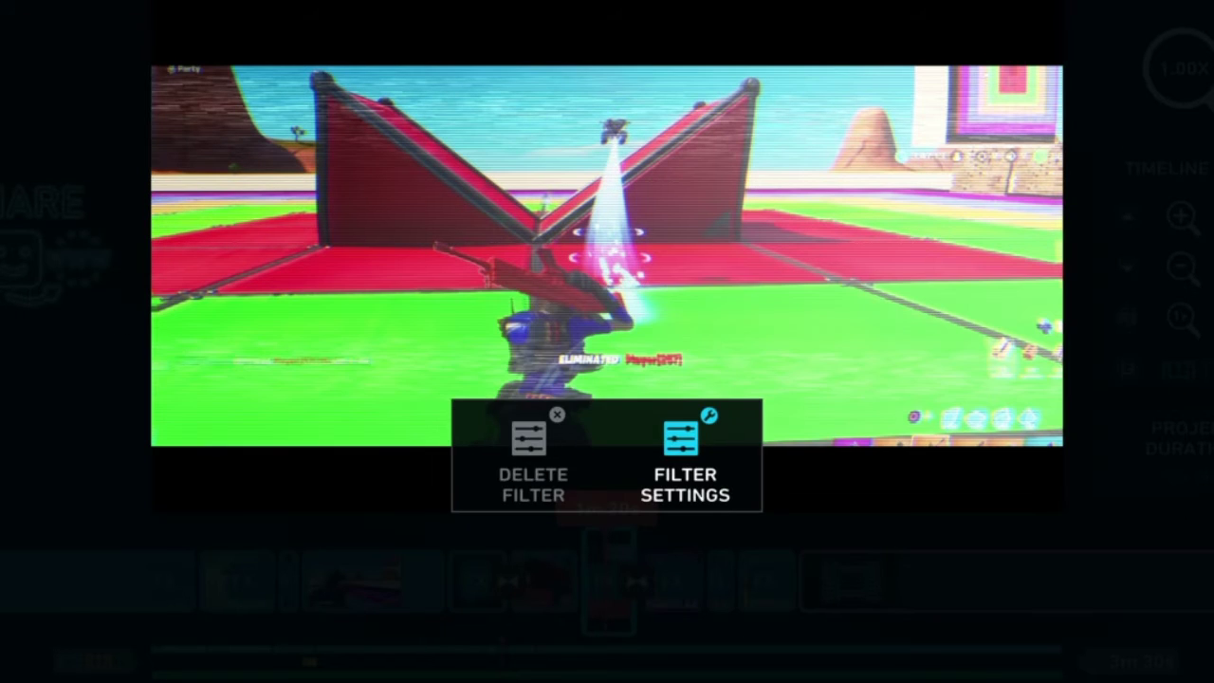
{"action": "key", "text": "Return"}
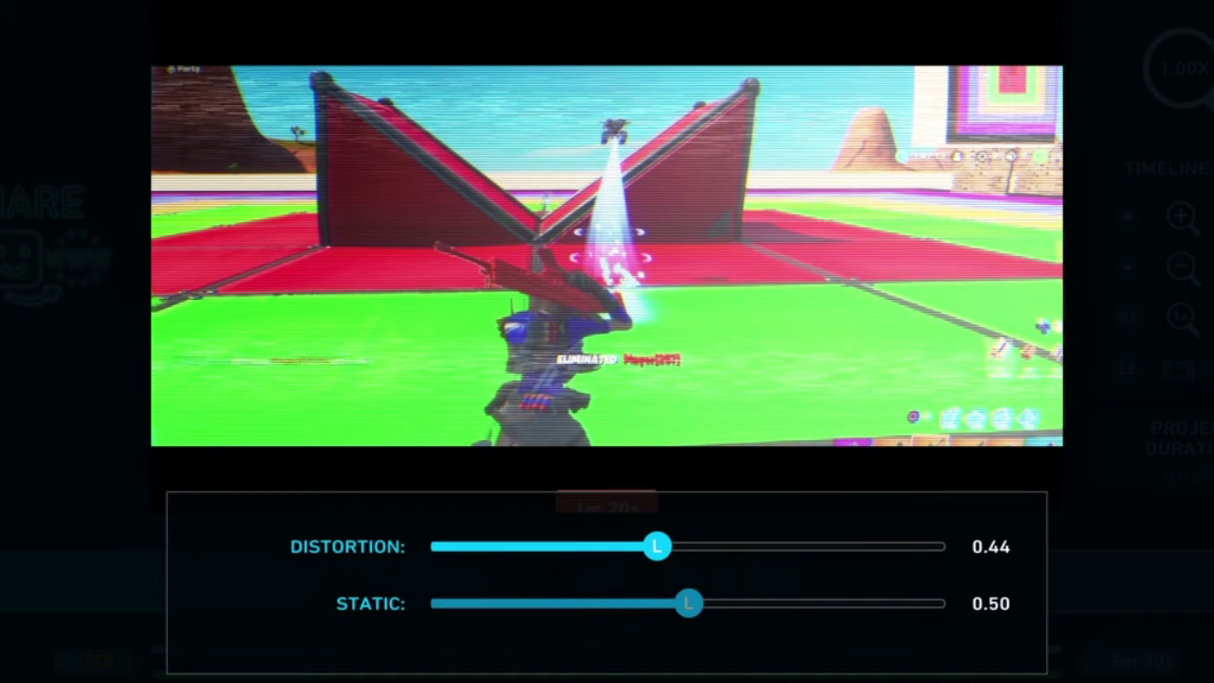
{"action": "key", "text": "Right"}
{"action": "key", "text": "Down"}
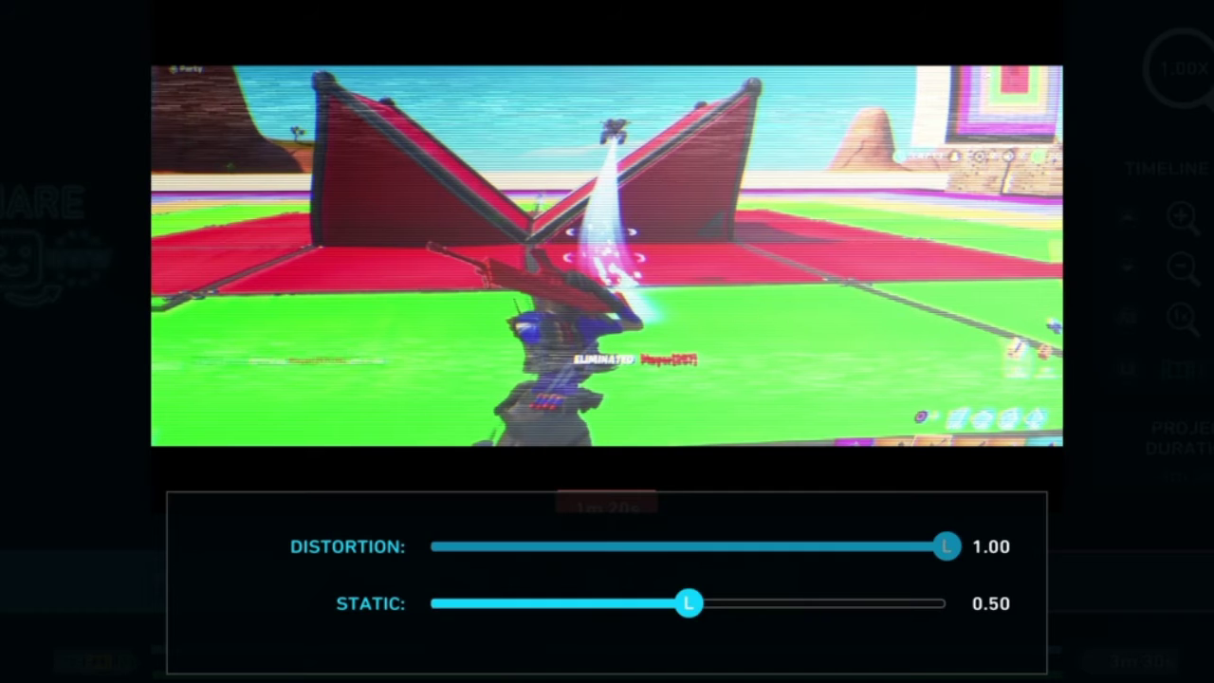
{"action": "key", "text": "Left"}
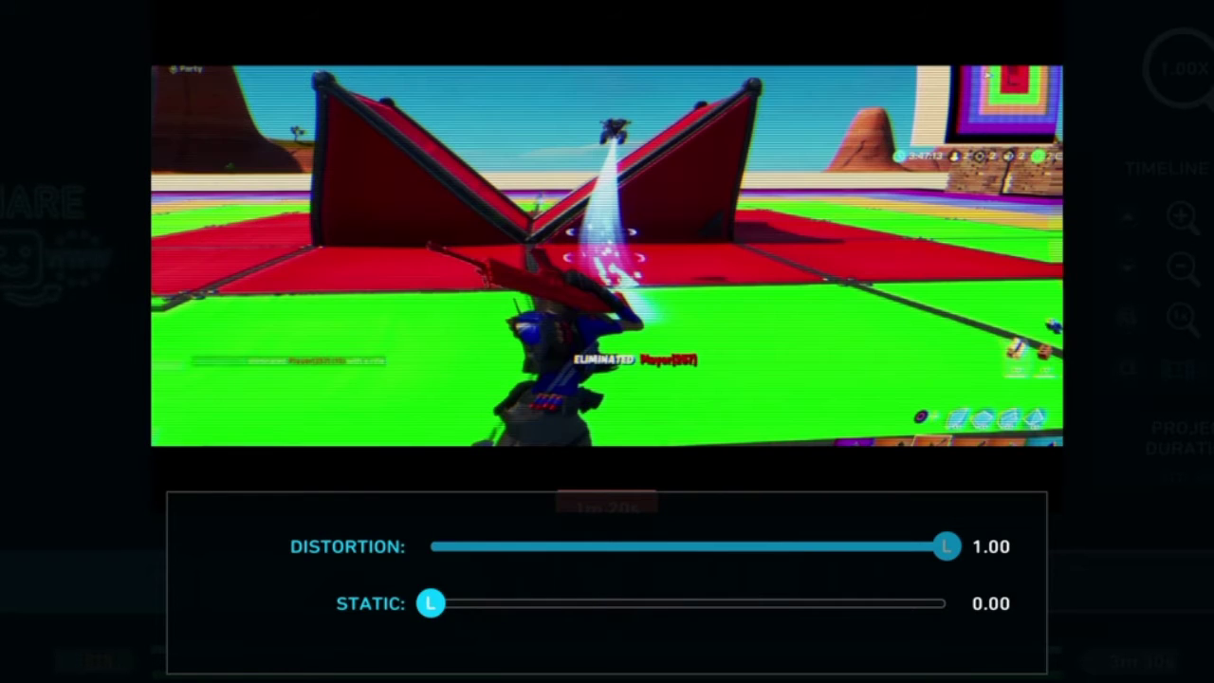
{"action": "key", "text": "Return"}
- Apply the Aspect 2.40:1 layout to the clip at 1m 20s
{"action": "key", "text": "Return"}
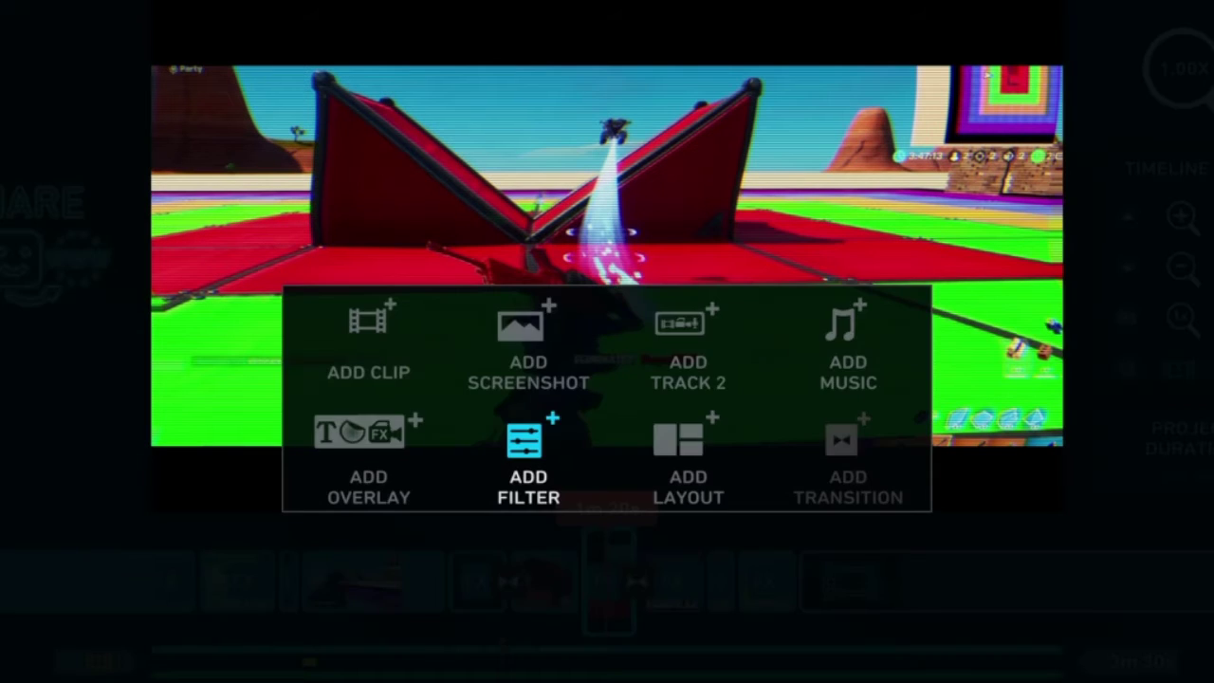
{"action": "key", "text": "Right"}
{"action": "key", "text": "Return"}
{"action": "key", "text": "Down"}
{"action": "key", "text": "Down"}
{"action": "key", "text": "Down"}
{"action": "key", "text": "Right"}
{"action": "key", "text": "Up"}
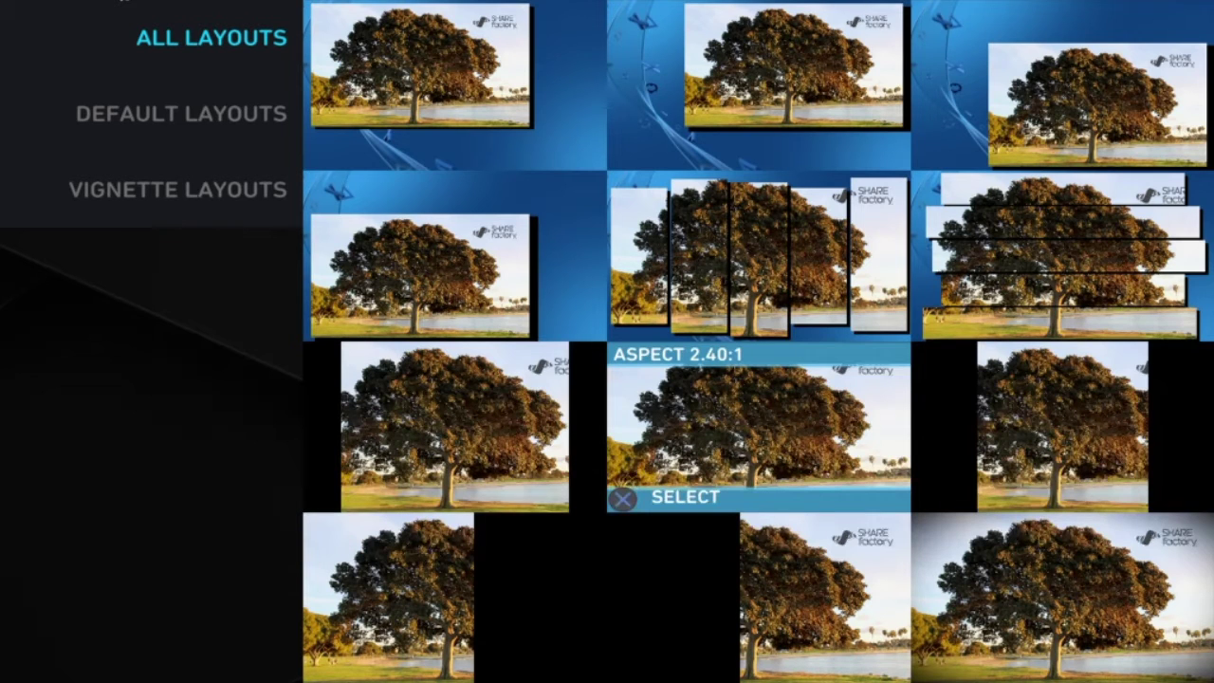
{"action": "key", "text": "Left"}
{"action": "key", "text": "Right"}
{"action": "key", "text": "Right"}
{"action": "key", "text": "Left"}
{"action": "key", "text": "Return"}
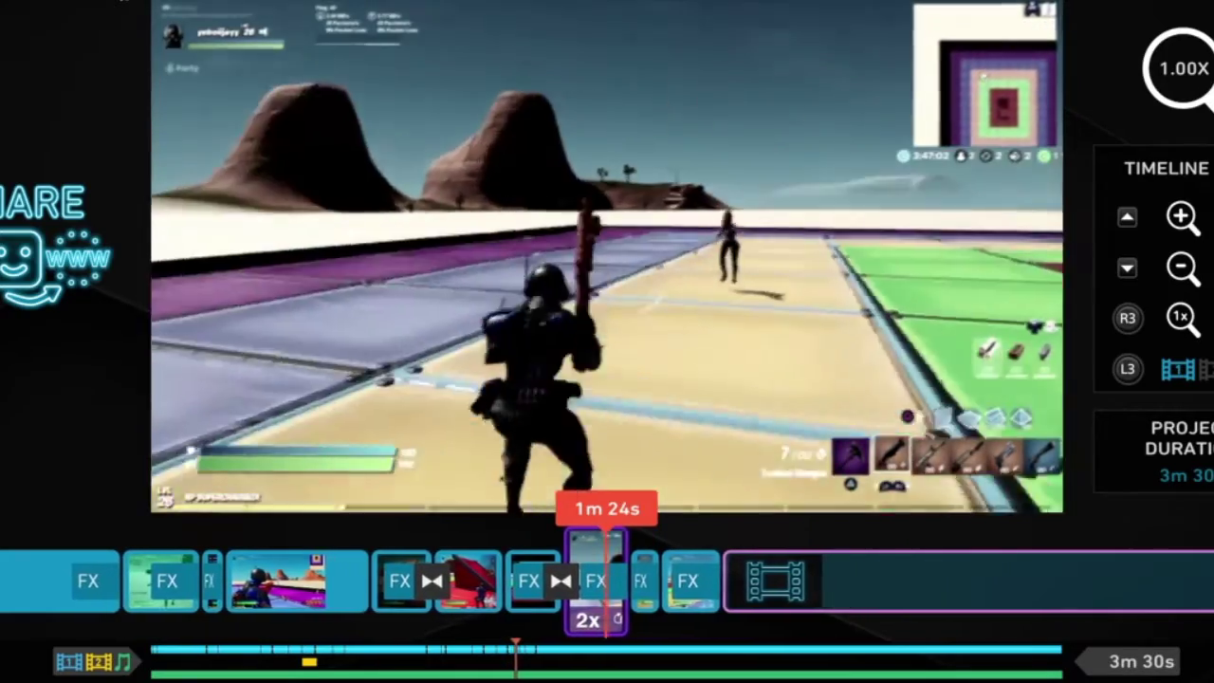
- Examine the transition between the letterboxed clip and the 2x clip at 1m 22s
{"action": "key", "text": "Left"}
{"action": "key", "text": "Left"}
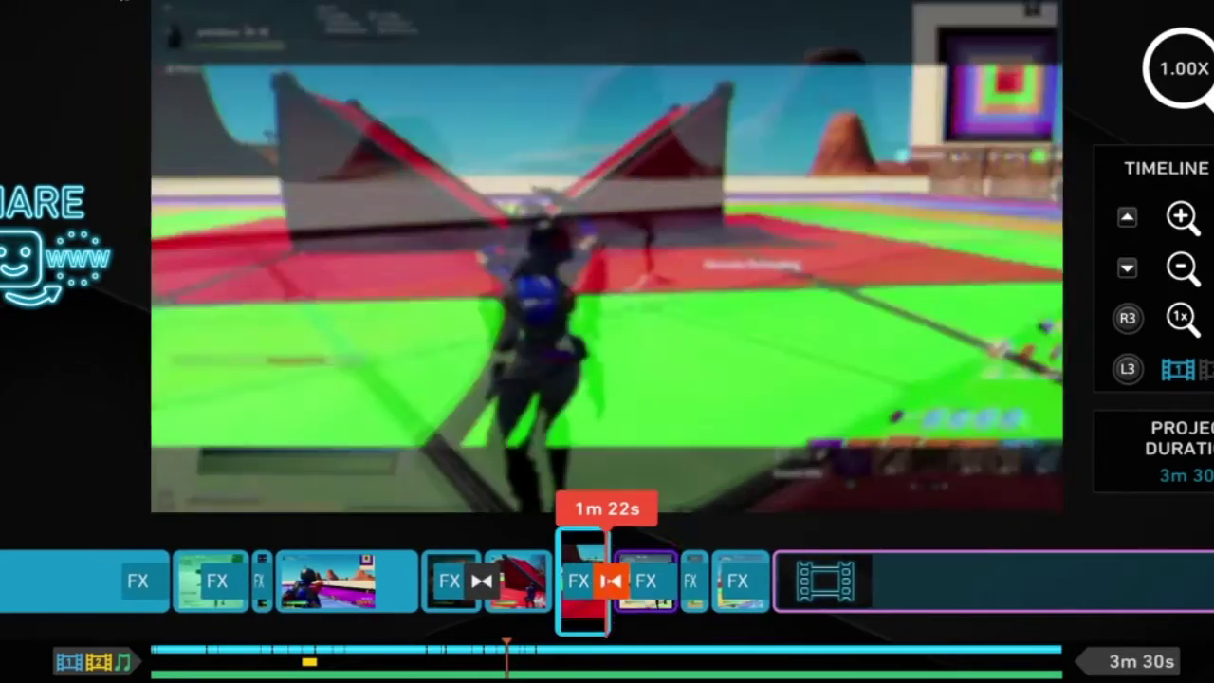
{"action": "key", "text": "Right"}
{"action": "key", "text": "Return"}
{"action": "key", "text": "Escape"}
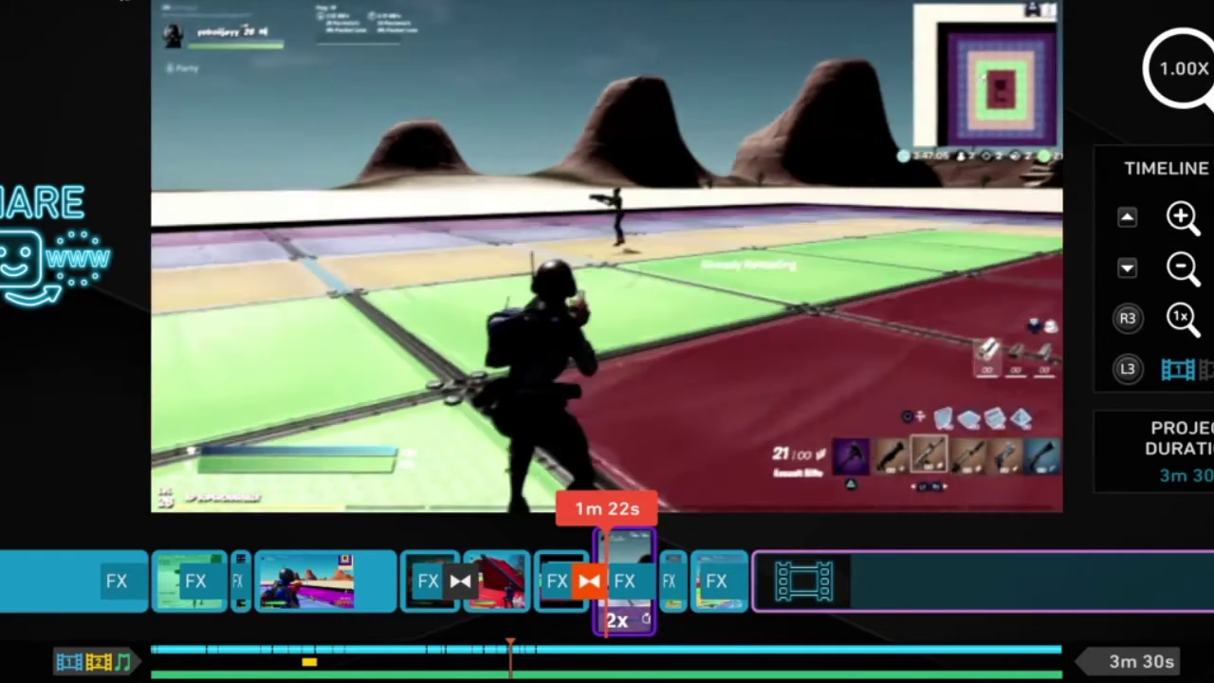
{"action": "key", "text": "Left"}
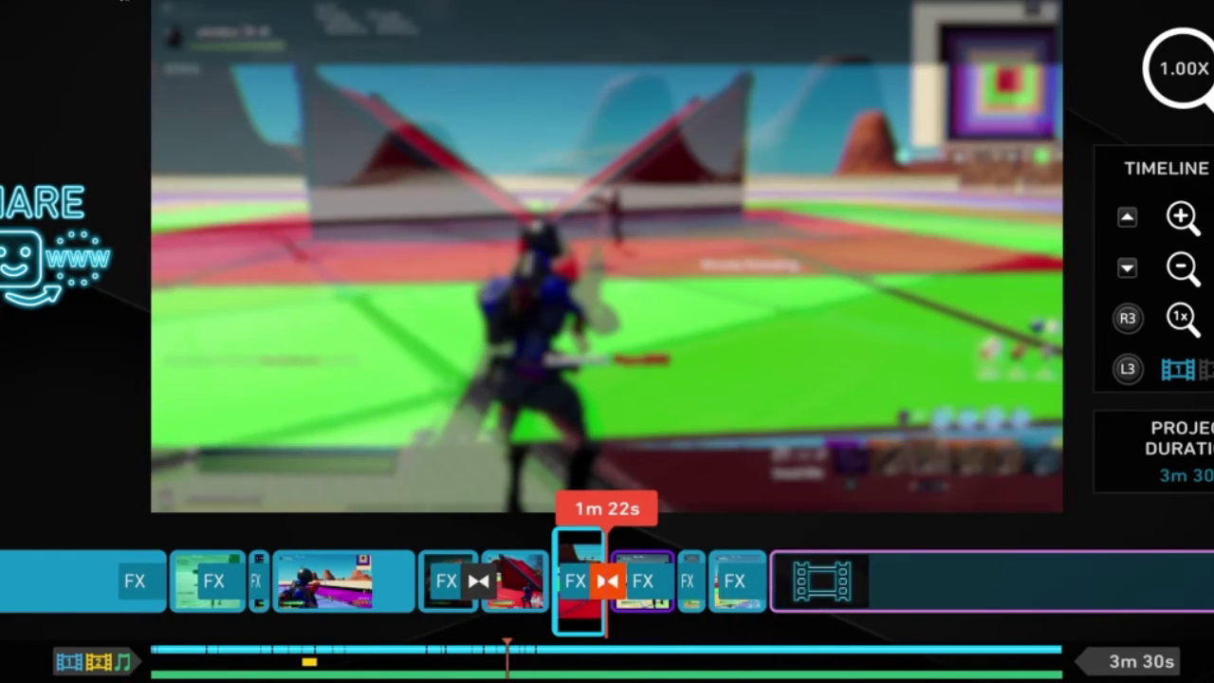
{"action": "key", "text": "Left"}
{"action": "key", "text": "Right"}
{"action": "key", "text": "Right"}
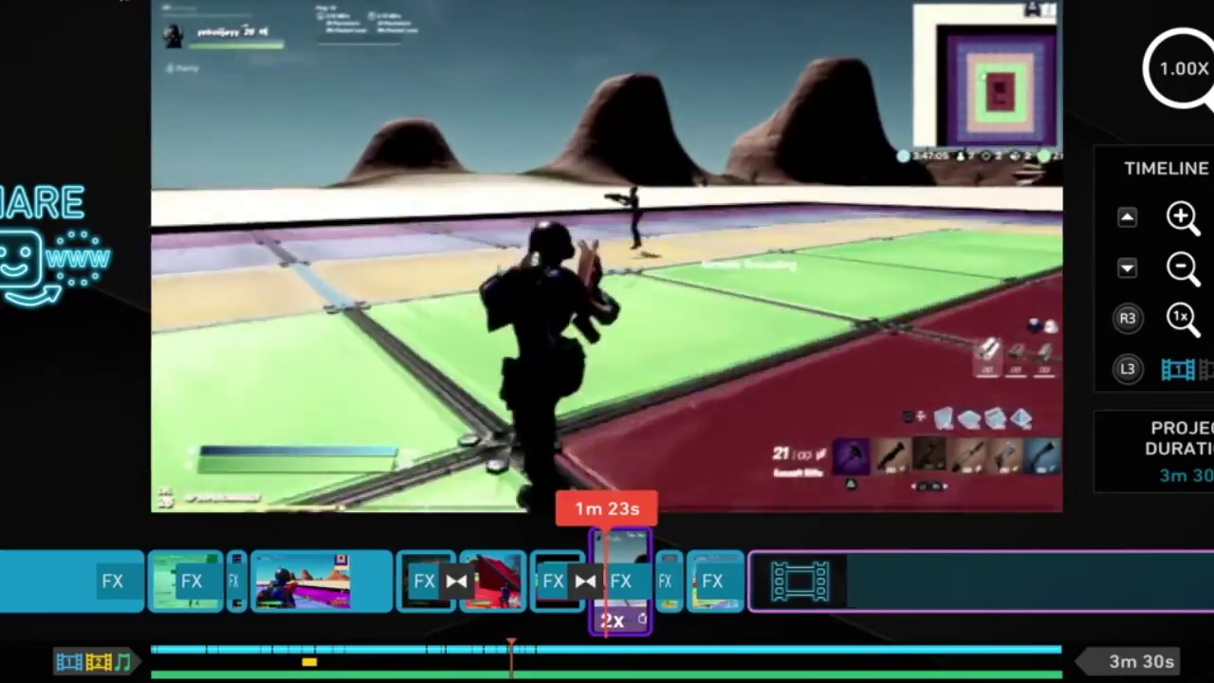
- Check the wind speed setting of the filter on the 2x clip
{"action": "key", "text": "a"}
{"action": "key", "text": "Escape"}
{"action": "key", "text": "e"}
{"action": "key", "text": "Return"}
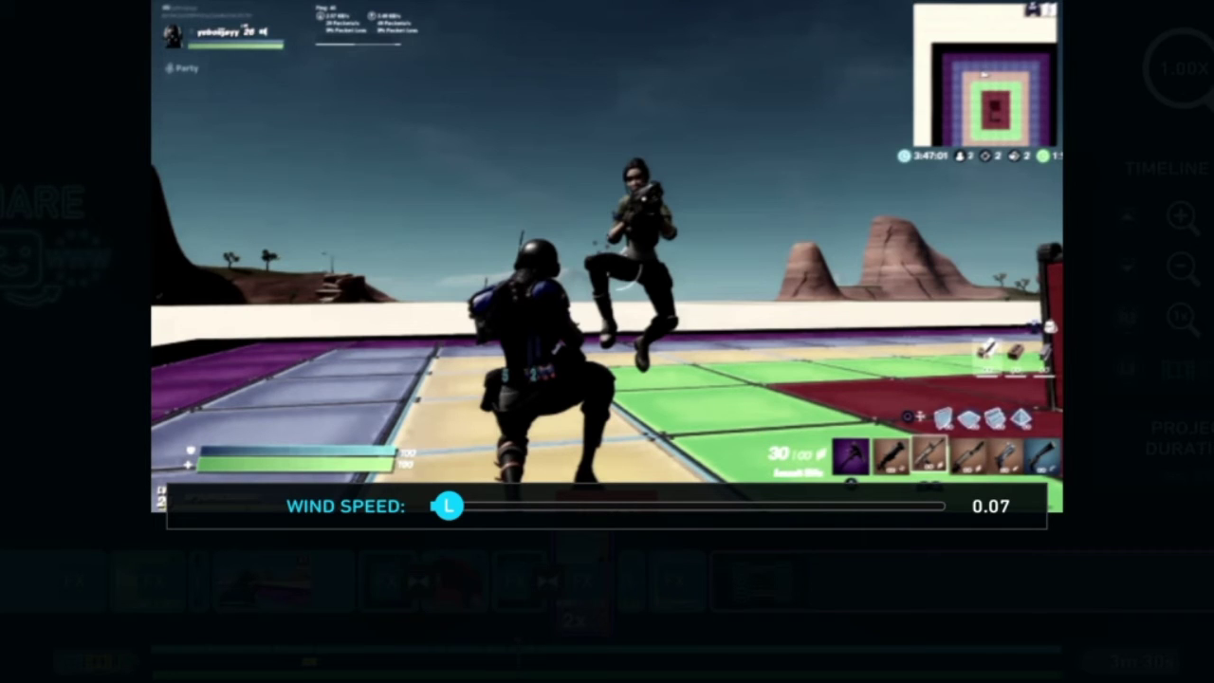
{"action": "key", "text": "Escape"}
- Examine the Time Bender play speed settings of the 2x clip
{"action": "key", "text": "Insert"}
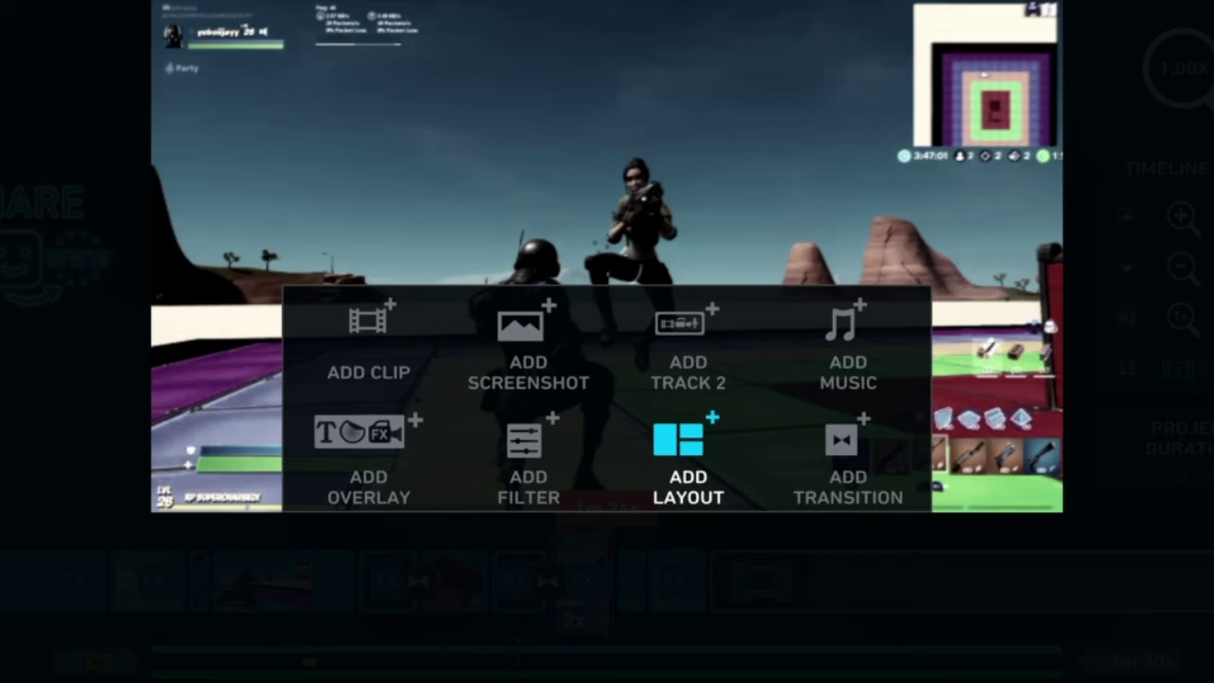
{"action": "key", "text": "Escape"}
{"action": "key", "text": "e"}
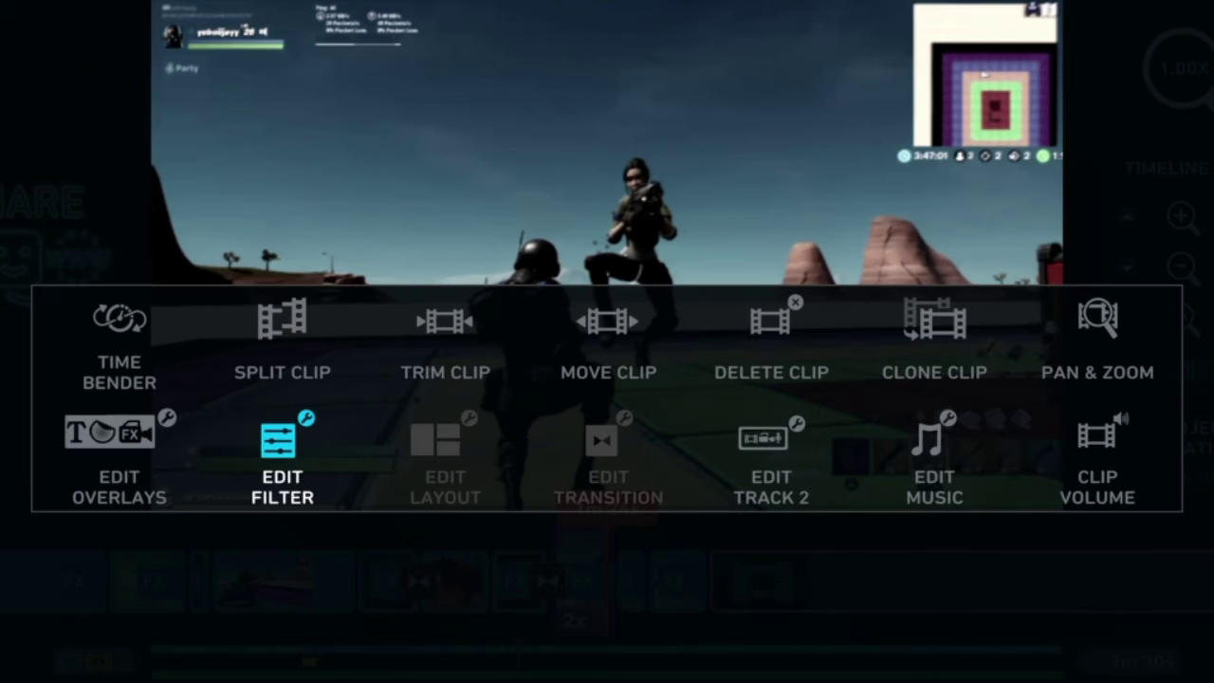
{"action": "key", "text": "Return"}
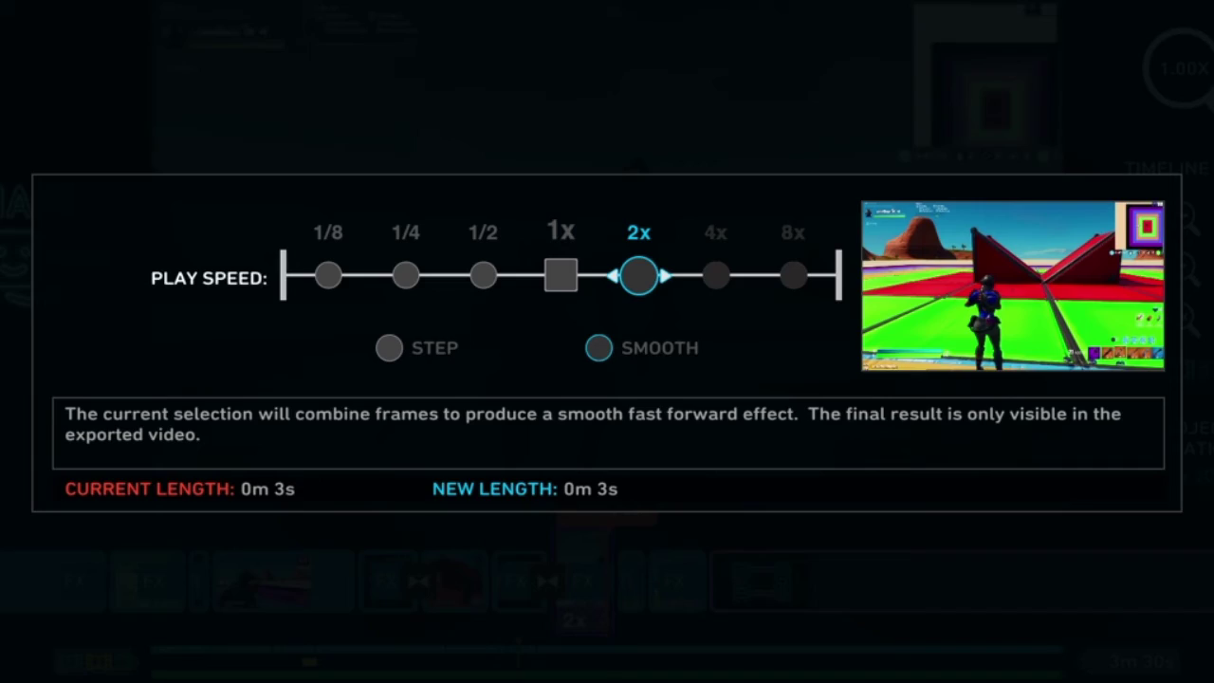
{"action": "key", "text": "Return"}
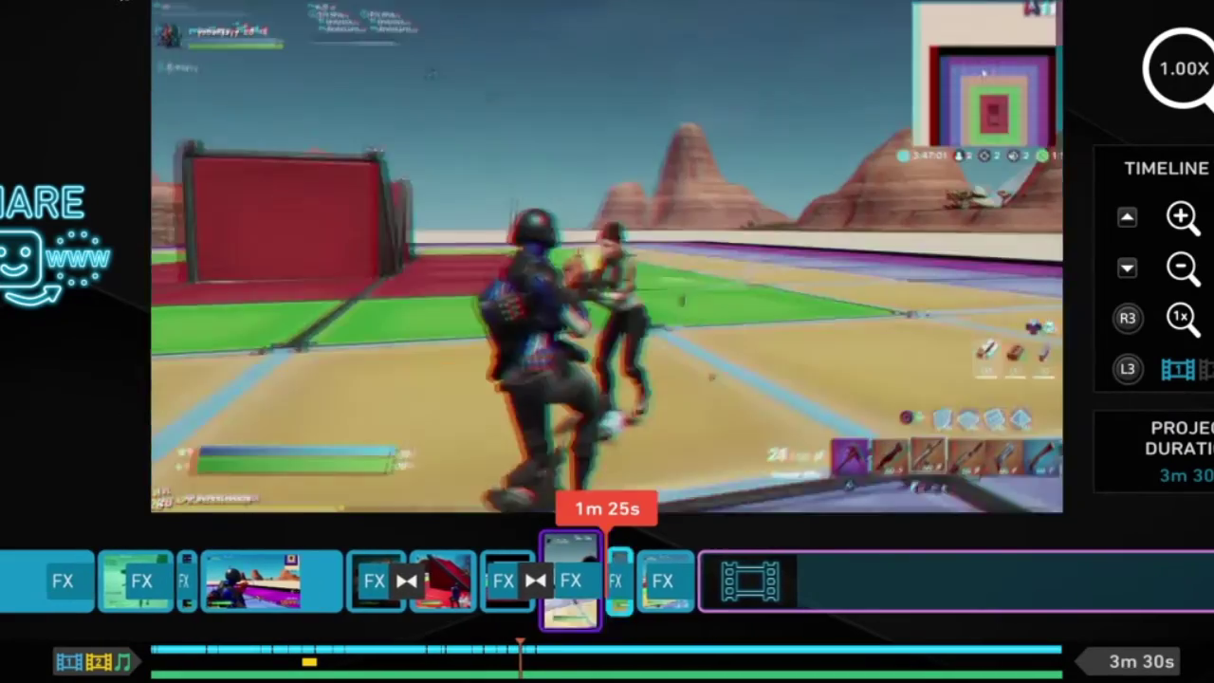
- Look at the filter intensity setting of the short clip at 1m 25s
{"action": "key", "text": "Left"}
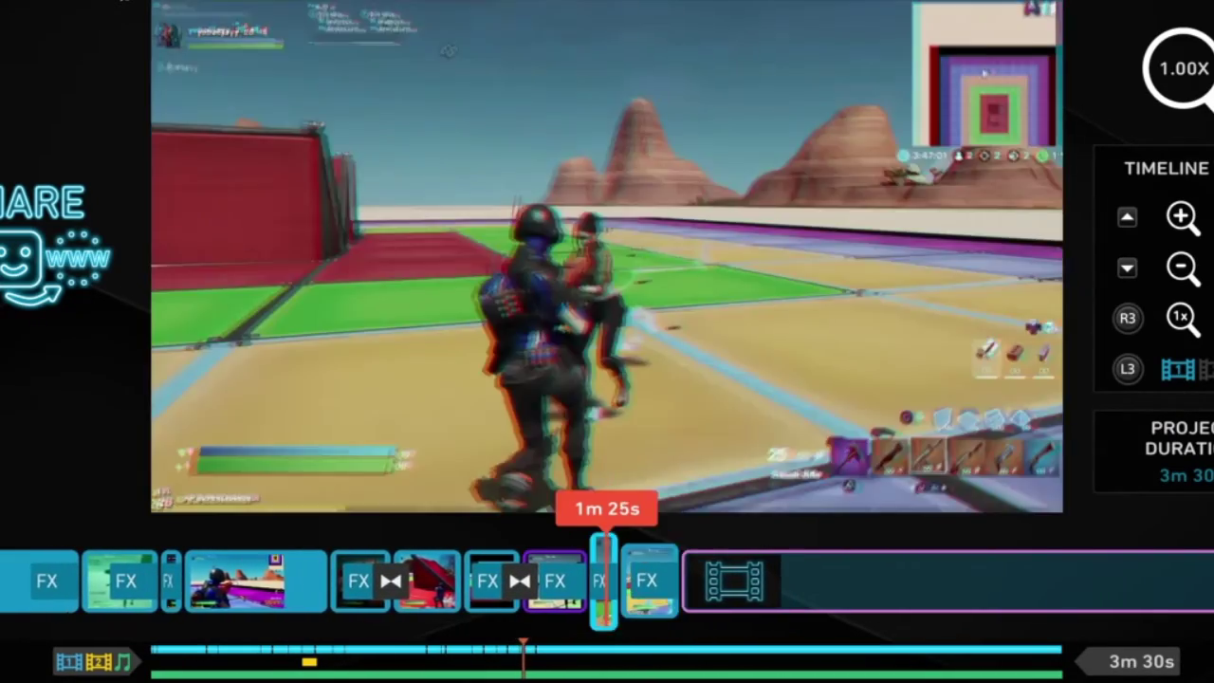
{"action": "key", "text": "e"}
{"action": "key", "text": "Return"}
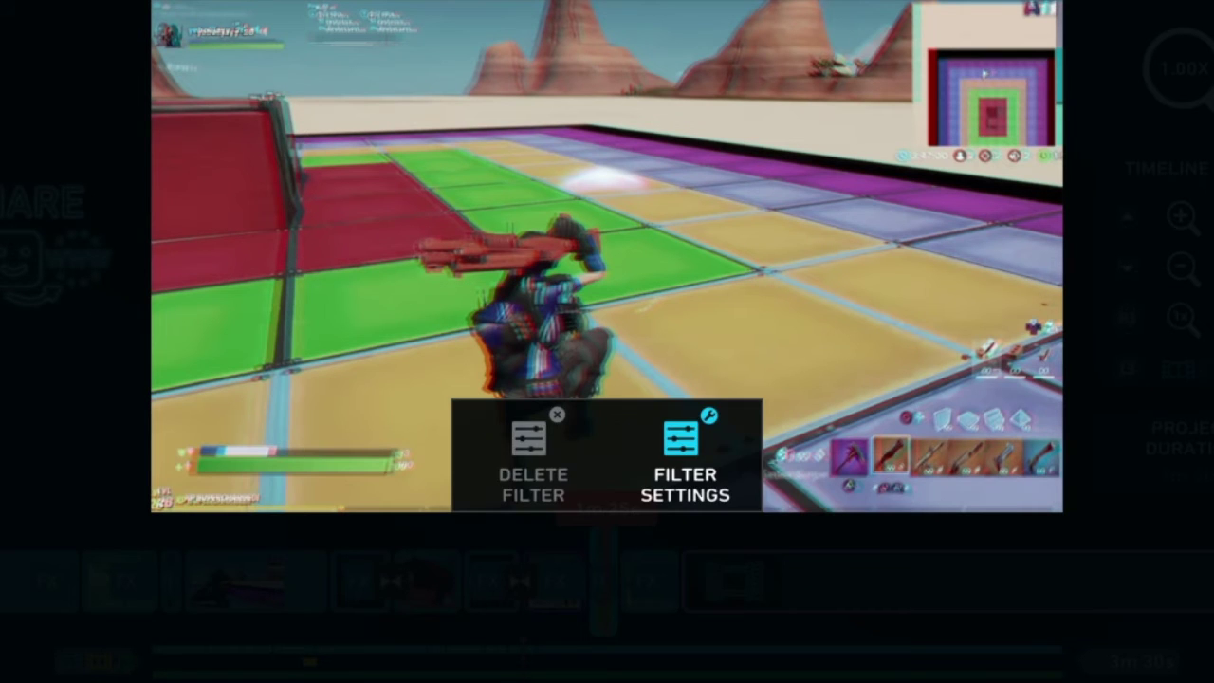
{"action": "key", "text": "Return"}
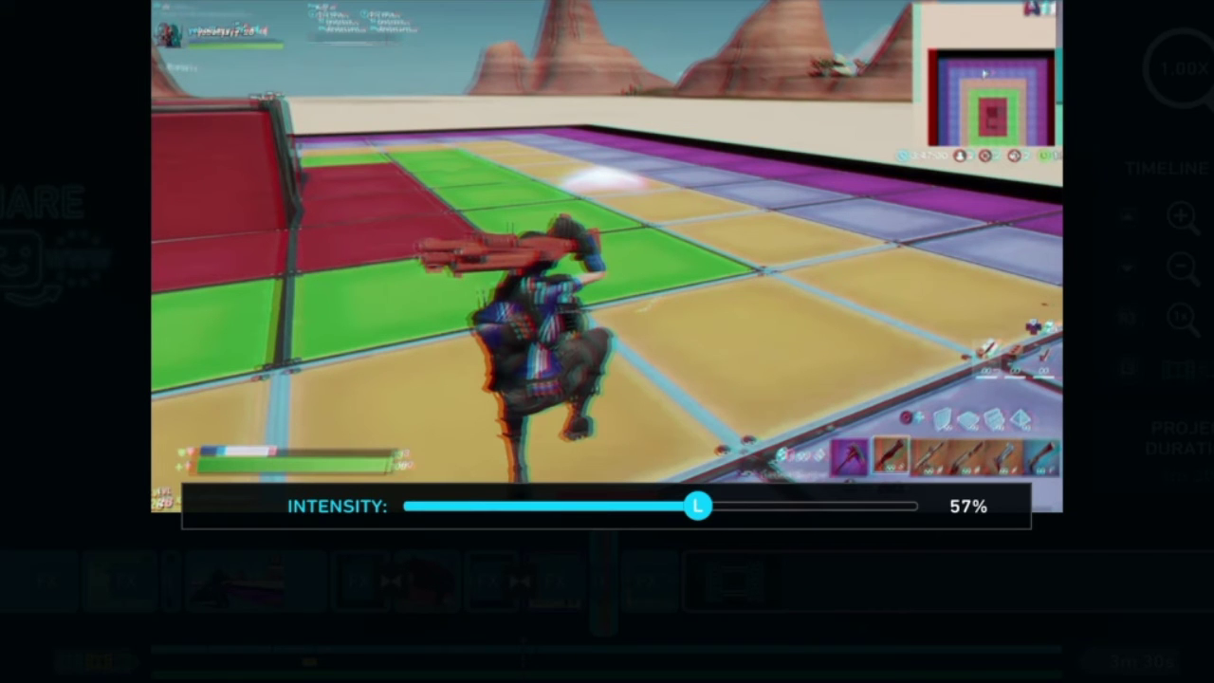